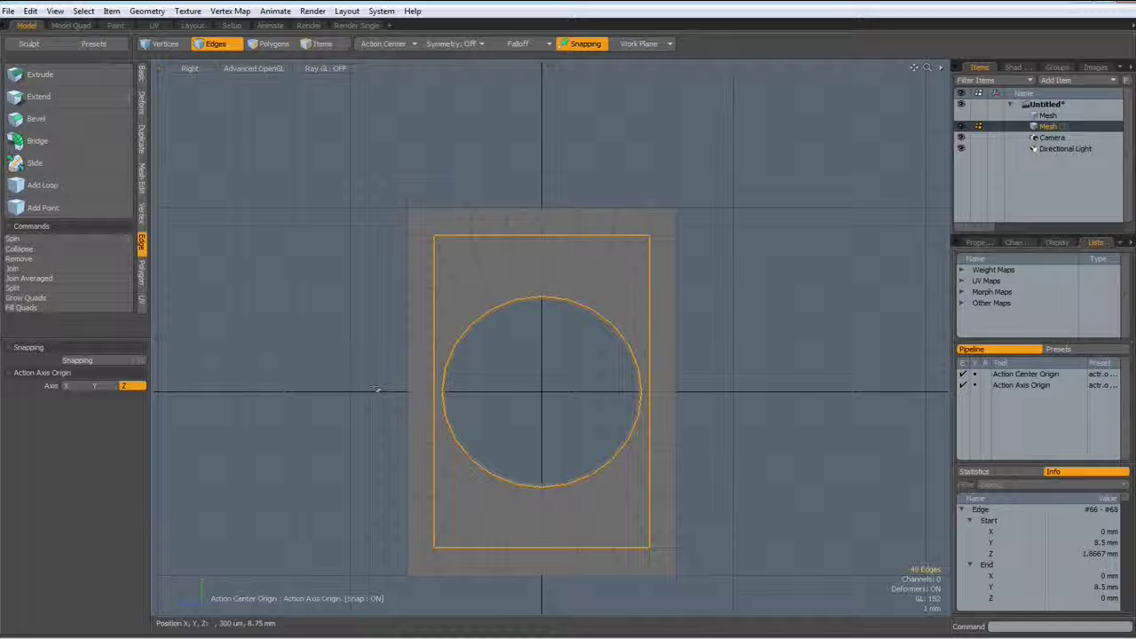
Delete the polygons in the plate's lower half, and the lowest remaining row of polygons on both sides of the arch.
{"action": "key", "text": "3"}
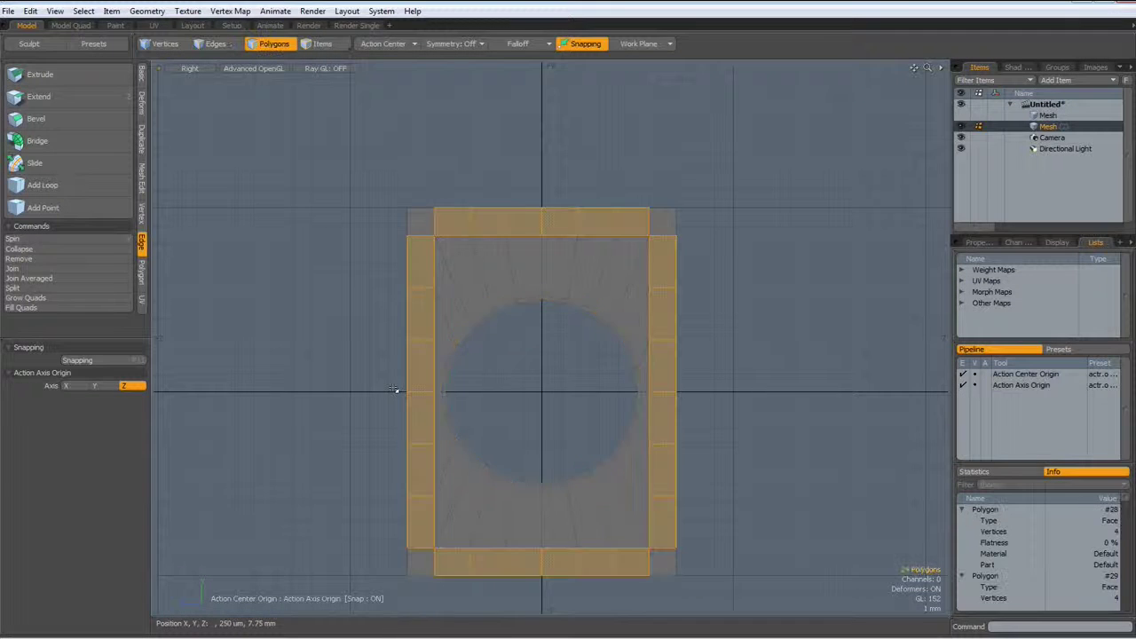
{"action": "mouse_move", "coordinate": [389, 386]}
{"action": "right_mouse_down"}
{"action": "mouse_move", "coordinate": [666, 476]}
{"action": "mouse_move", "coordinate": [747, 608]}
{"action": "right_mouse_up"}
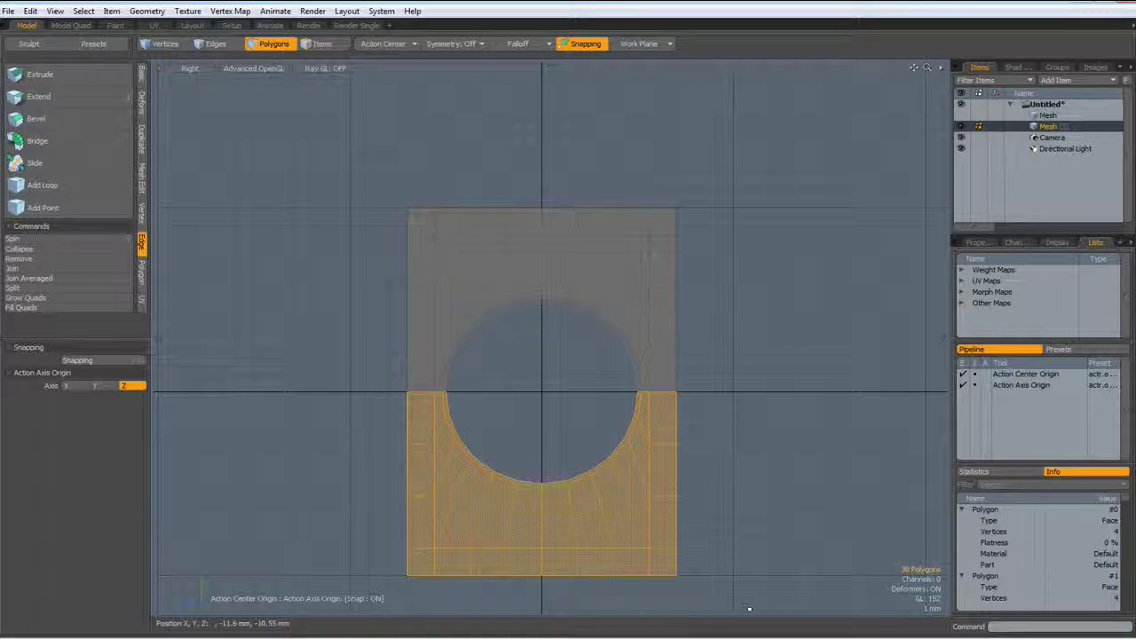
{"action": "key", "text": "Delete"}
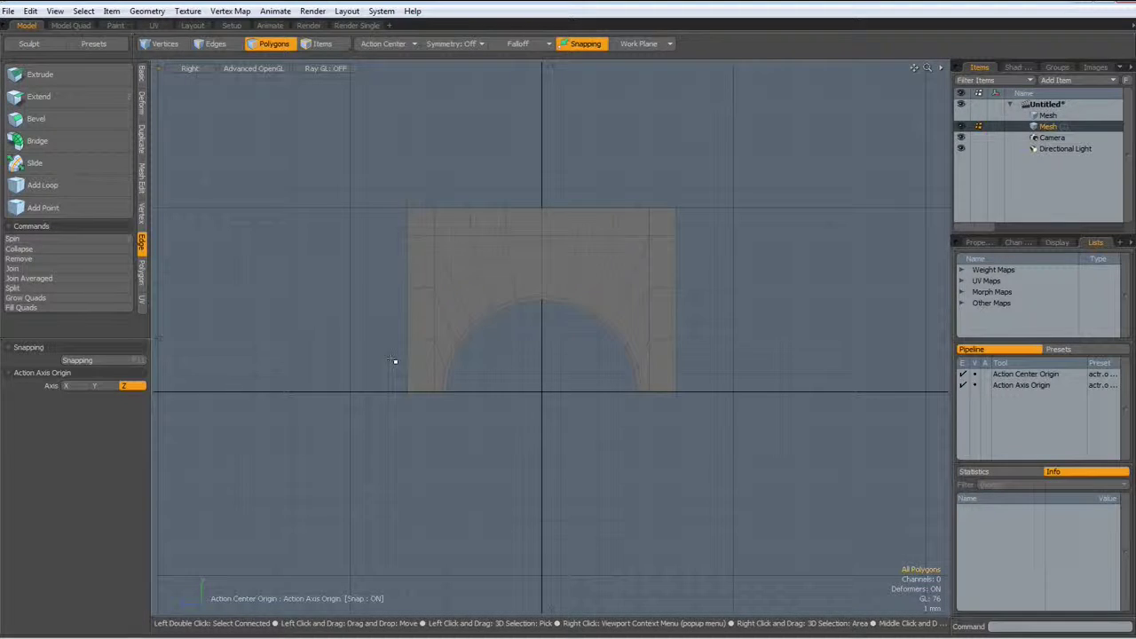
{"action": "mouse_move", "coordinate": [393, 361]}
{"action": "left_mouse_down"}
{"action": "mouse_move", "coordinate": [459, 382]}
{"action": "mouse_move", "coordinate": [672, 379]}
{"action": "left_mouse_up"}
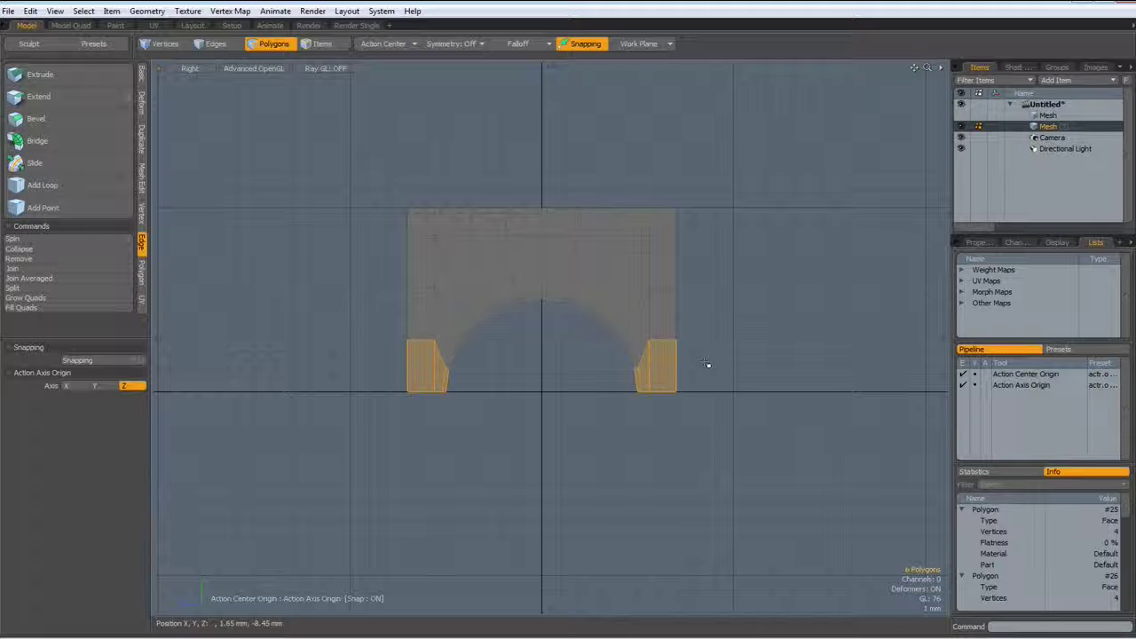
{"action": "key", "text": "Delete"}
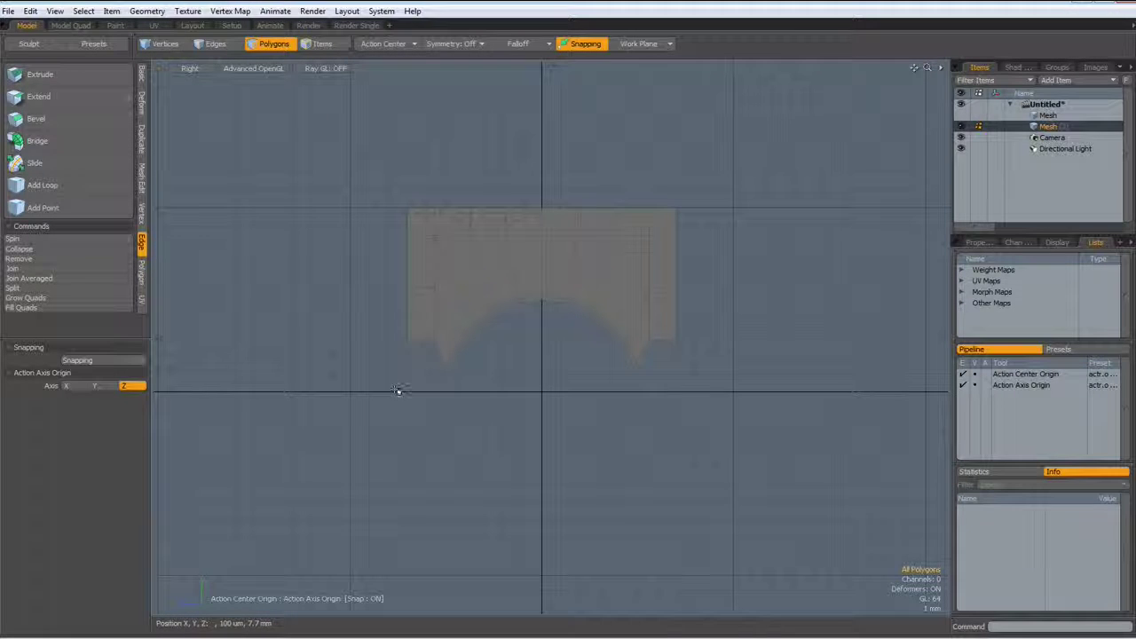
Move the two short bottom edges at the outer sides of the mesh by -1 mm in Y.
{"action": "key", "text": "2"}
{"action": "left_click", "coordinate": [420, 340]}
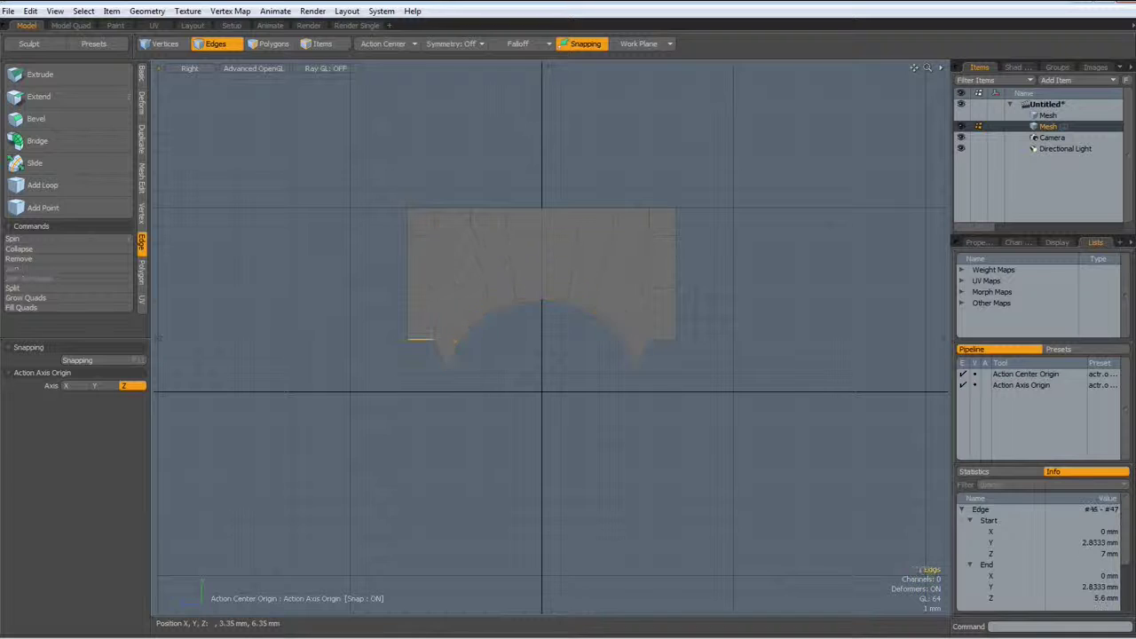
{"action": "left_click", "coordinate": [662, 338], "text": "shift"}
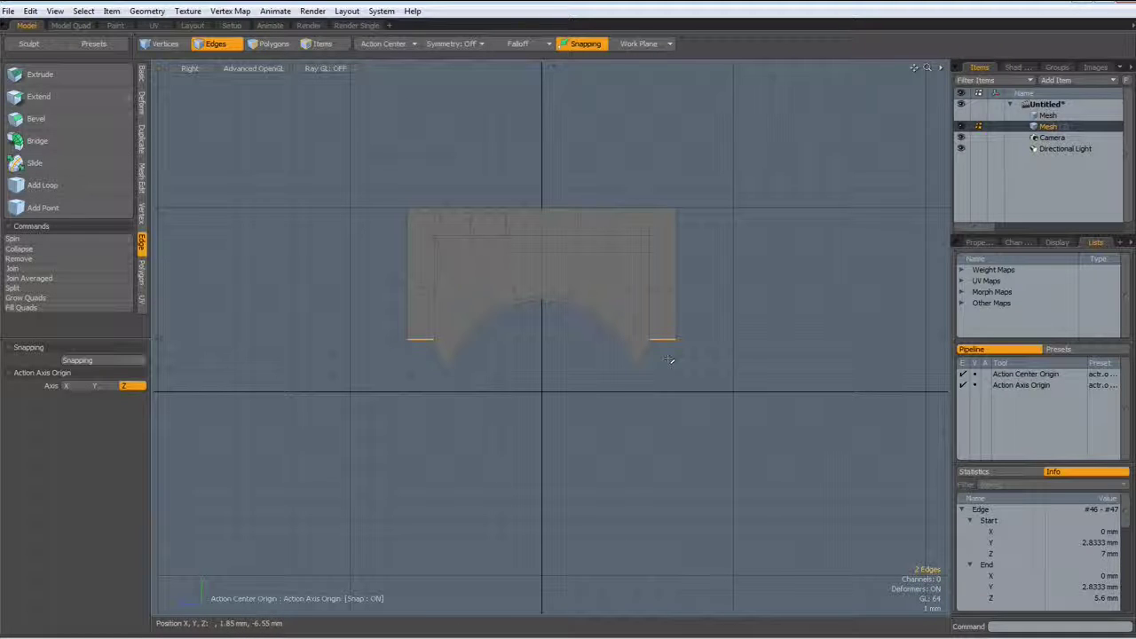
{"action": "key", "text": "w"}
{"action": "left_click_drag", "start_coordinate": [541, 391], "coordinate": [541, 410]}
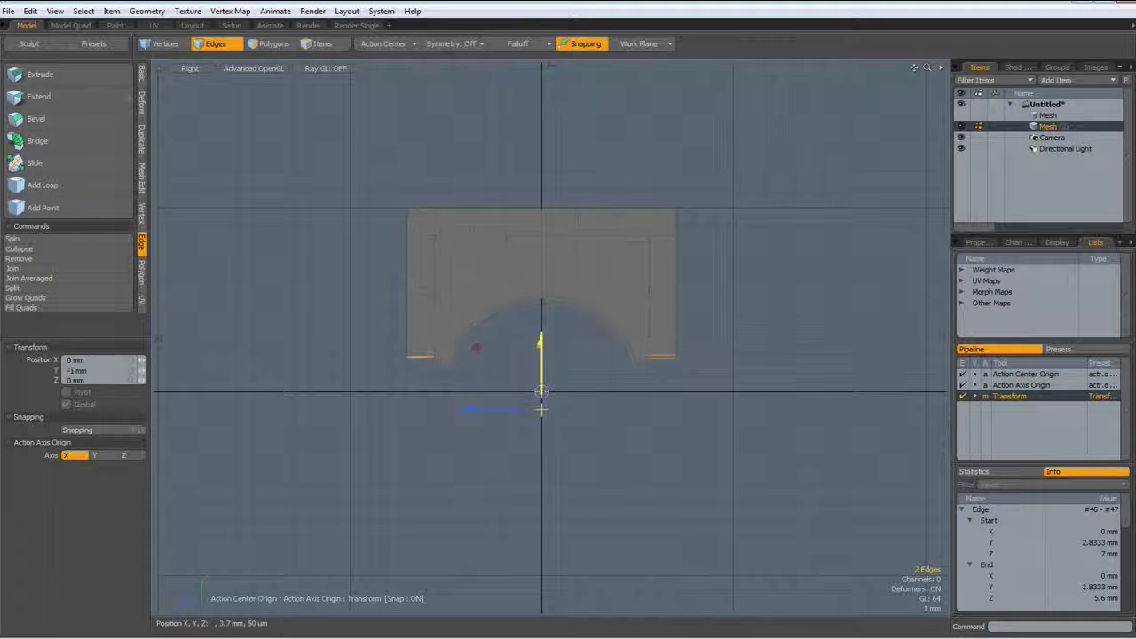
{"action": "key", "text": "space"}
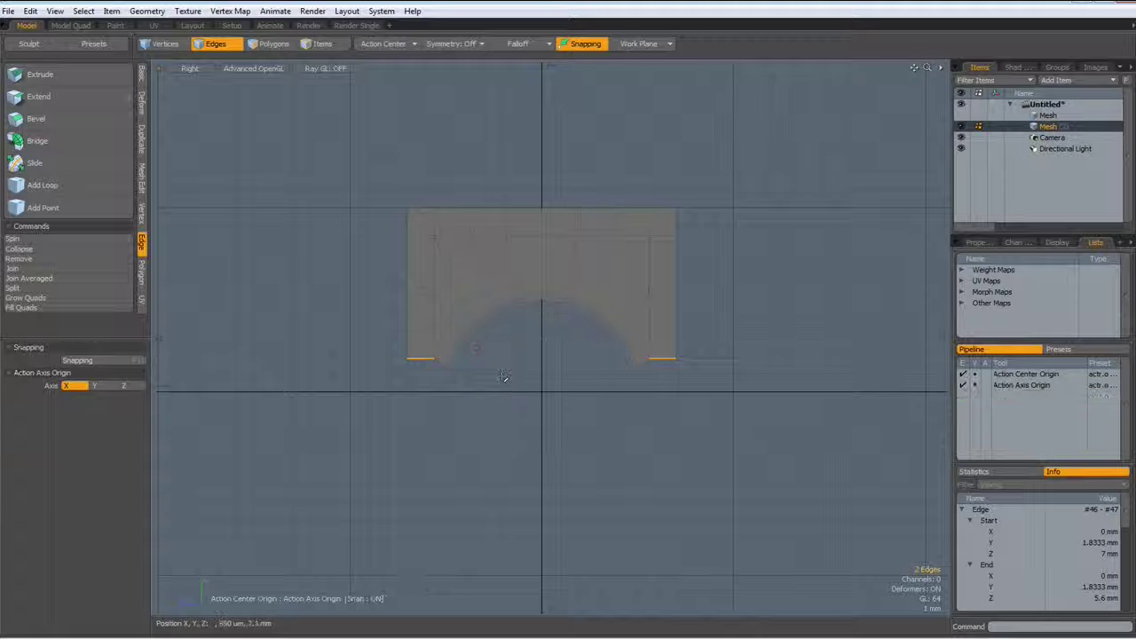
Copy the Y position of the second-lowest inner vertex on the right side of the arch.
{"action": "scroll", "coordinate": [637, 349], "scroll_direction": "up", "scroll_amount": 3}
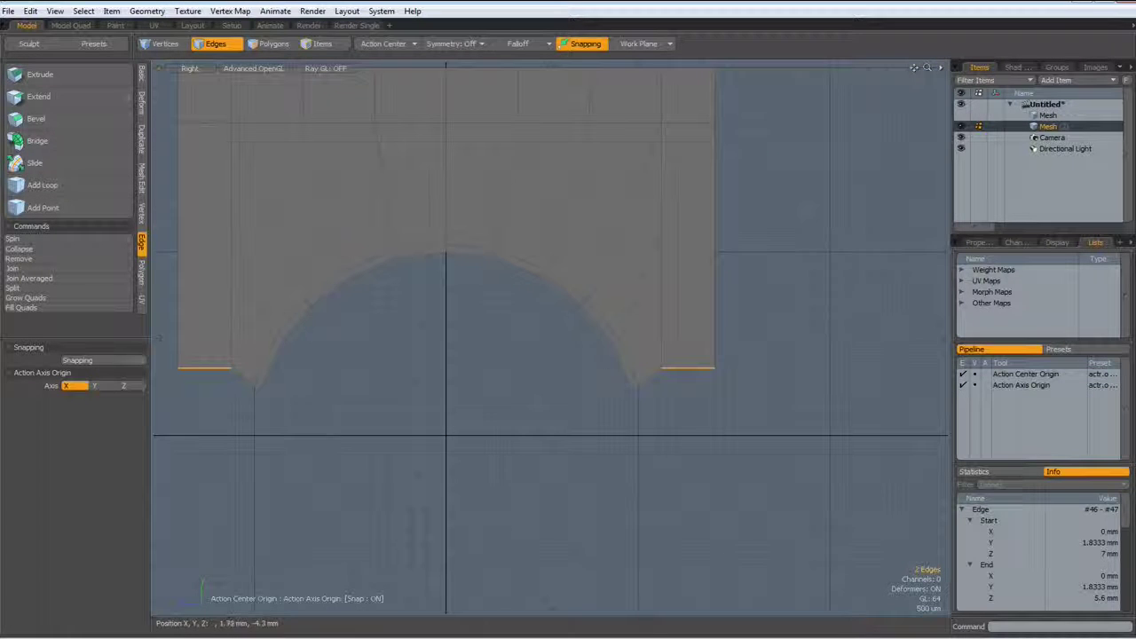
{"action": "key", "text": "1"}
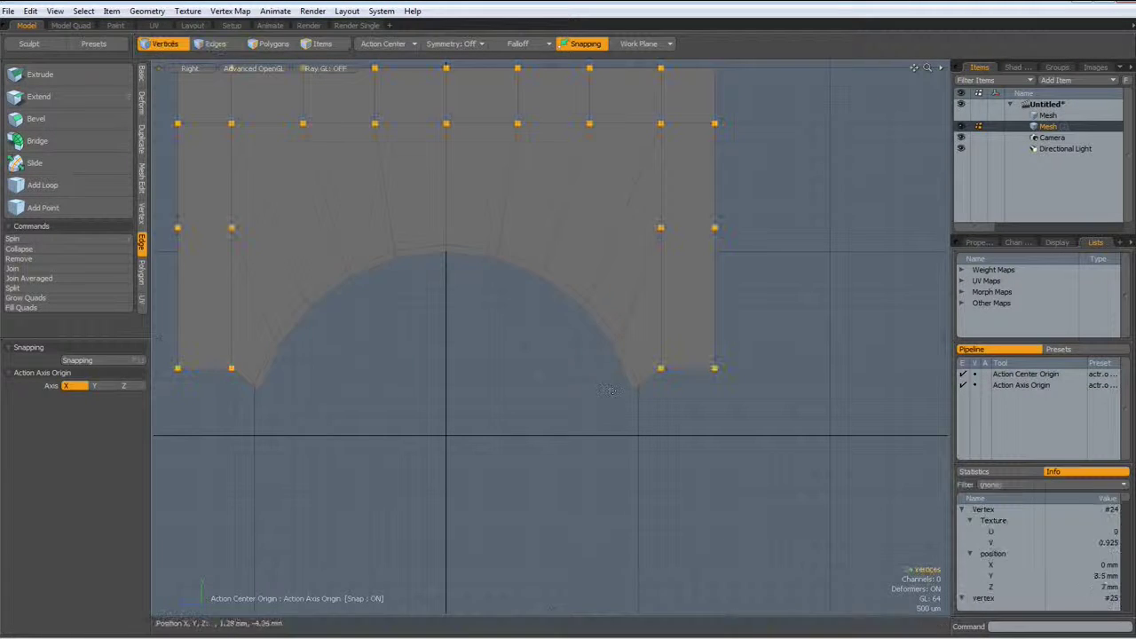
{"action": "left_click", "coordinate": [611, 344]}
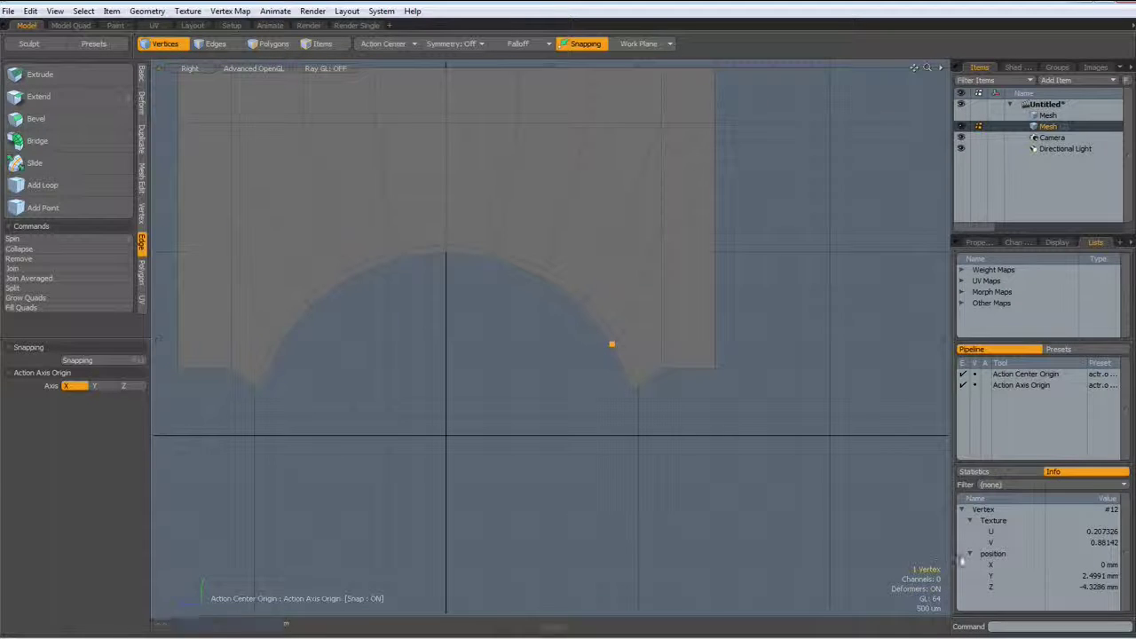
{"action": "left_click", "coordinate": [1094, 576]}
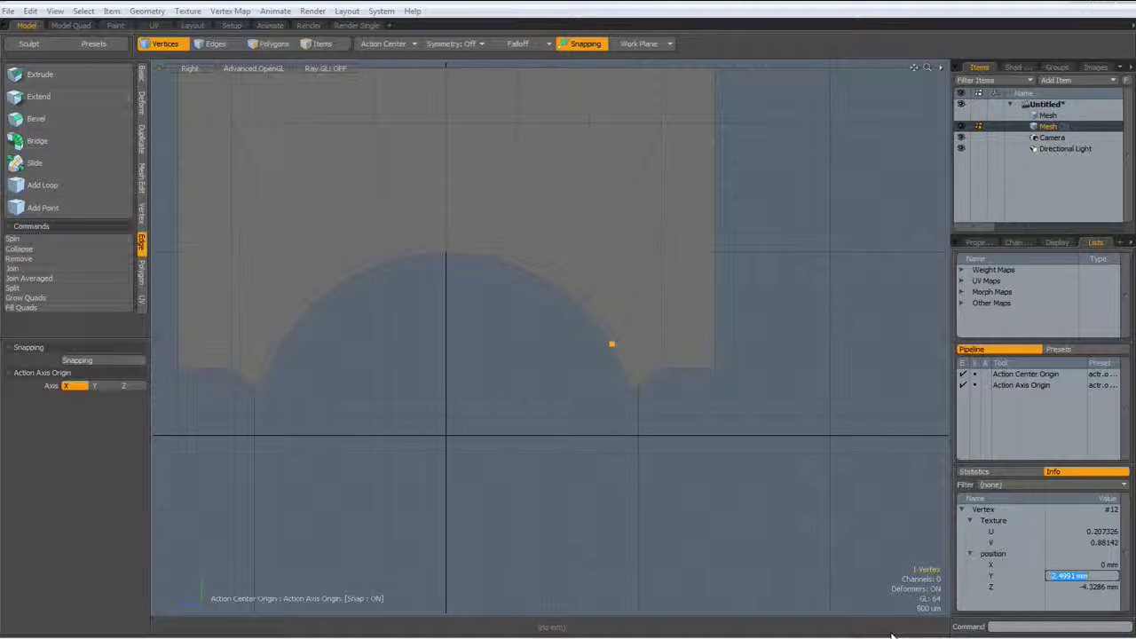
{"action": "key", "text": "Return"}
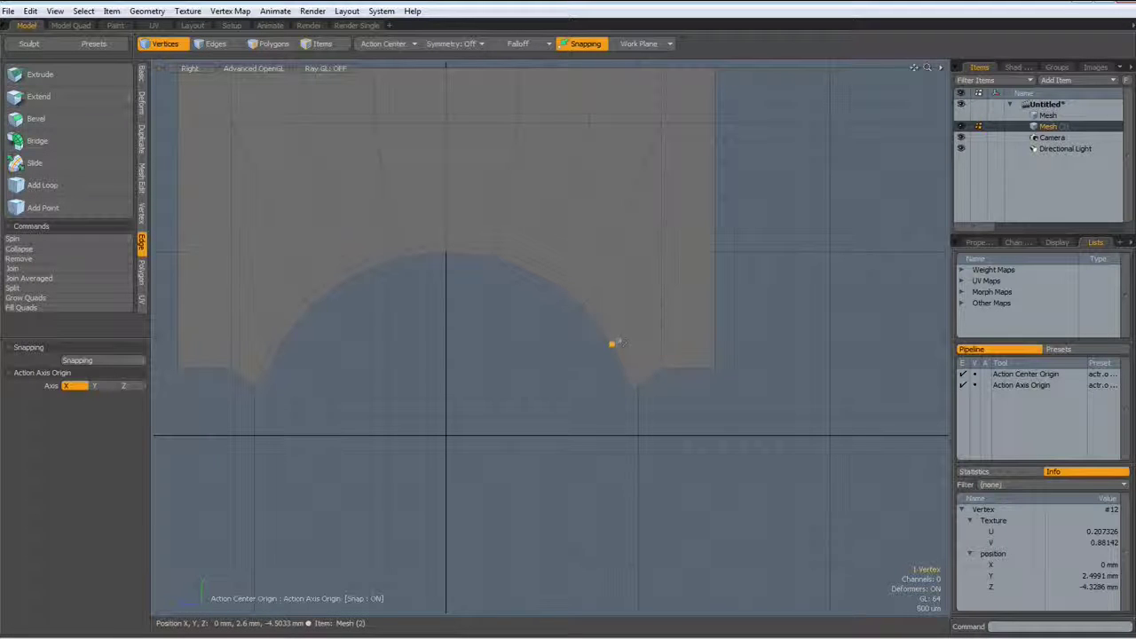
Set the Y position of the eight vertices in the second-lowest row on both sides to 2.4991 mm.
{"action": "right_click_drag", "start_coordinate": [649, 213], "coordinate": [785, 264], "text": "shift"}
{"action": "right_click_drag", "start_coordinate": [600, 332], "coordinate": [653, 362], "text": "shift"}
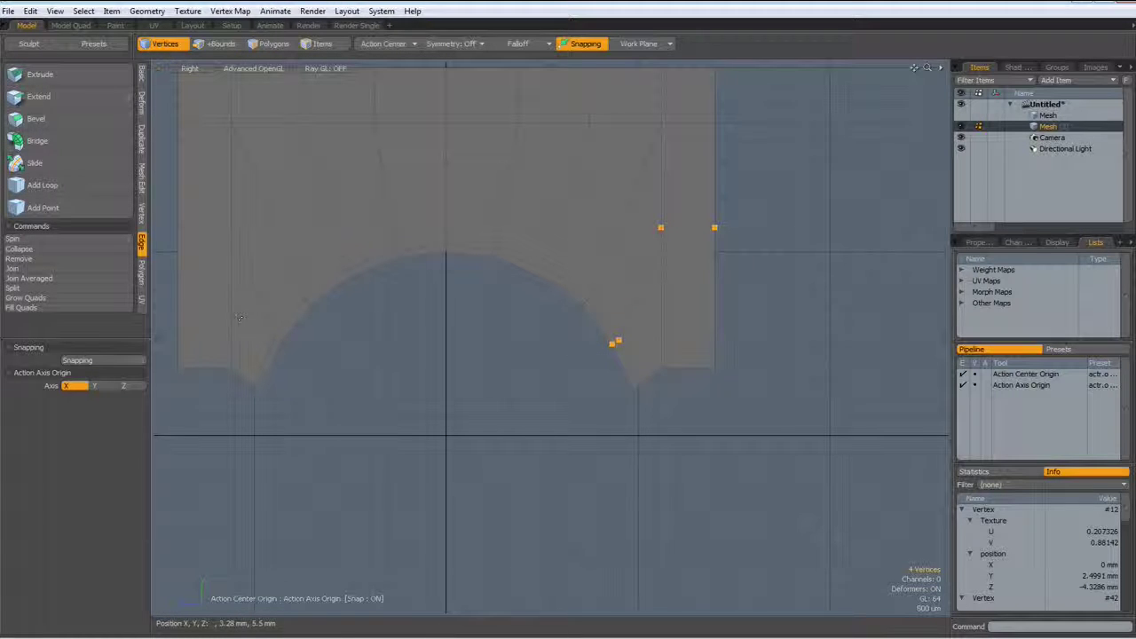
{"action": "right_click_drag", "start_coordinate": [243, 319], "coordinate": [316, 358], "text": "shift"}
{"action": "right_click_drag", "start_coordinate": [164, 219], "coordinate": [240, 259], "text": "shift"}
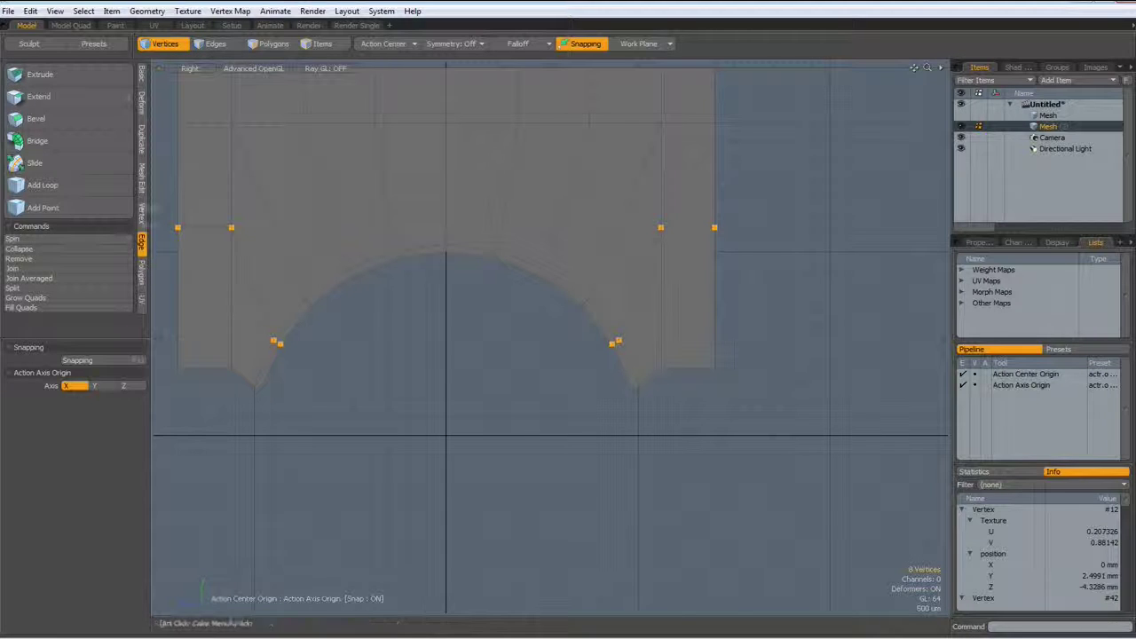
{"action": "left_click", "coordinate": [140, 210]}
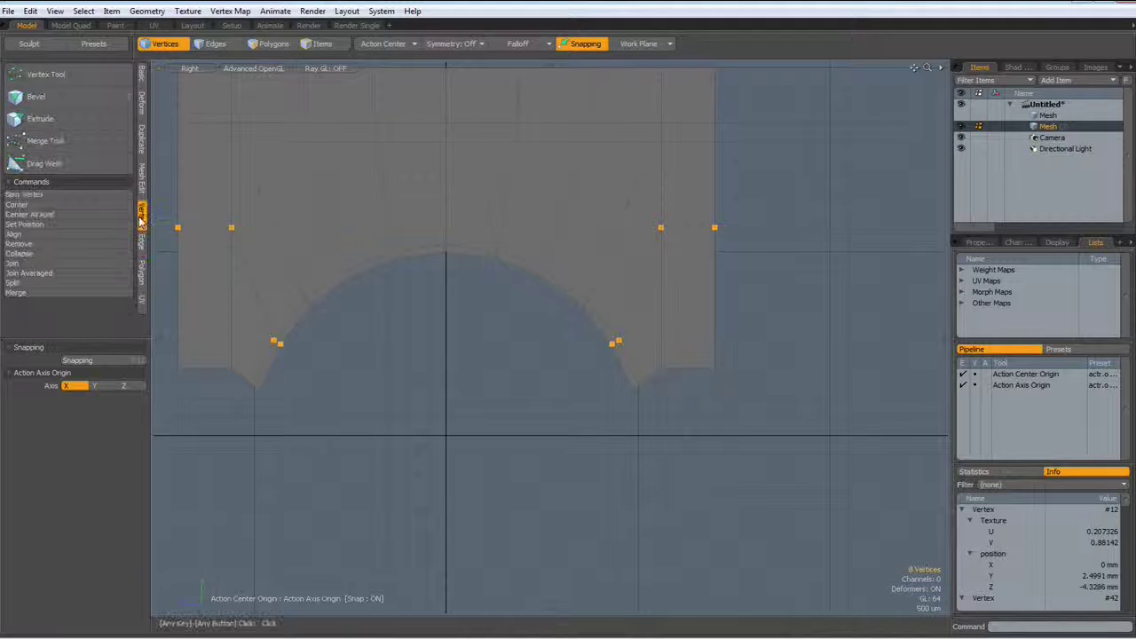
{"action": "left_click", "coordinate": [41, 225]}
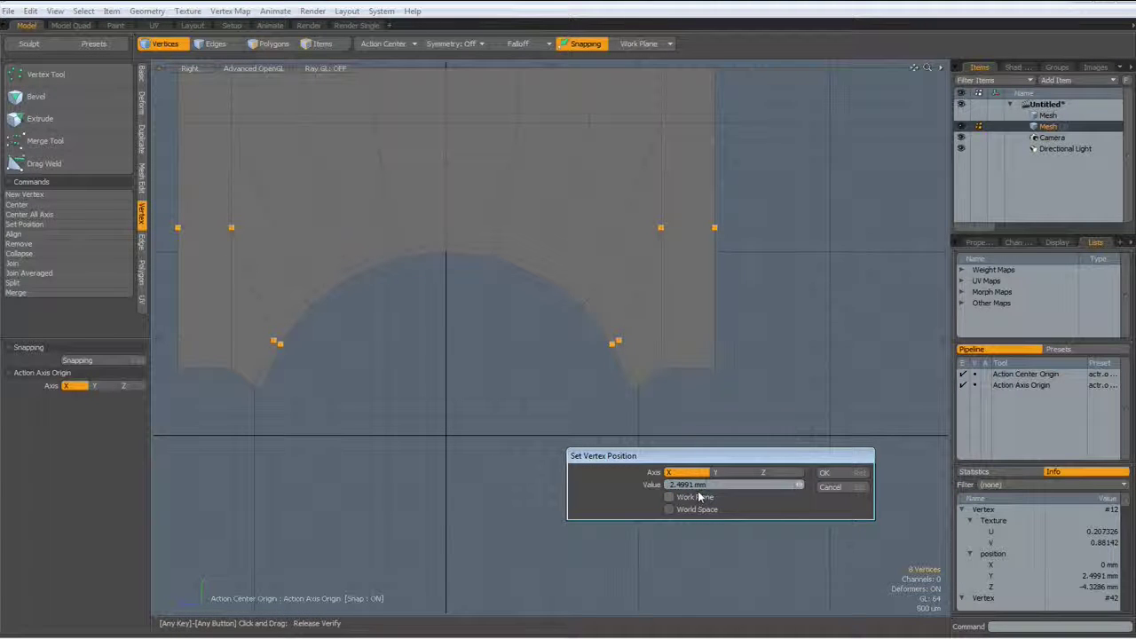
{"action": "left_click", "coordinate": [721, 473]}
{"action": "left_click", "coordinate": [828, 473]}
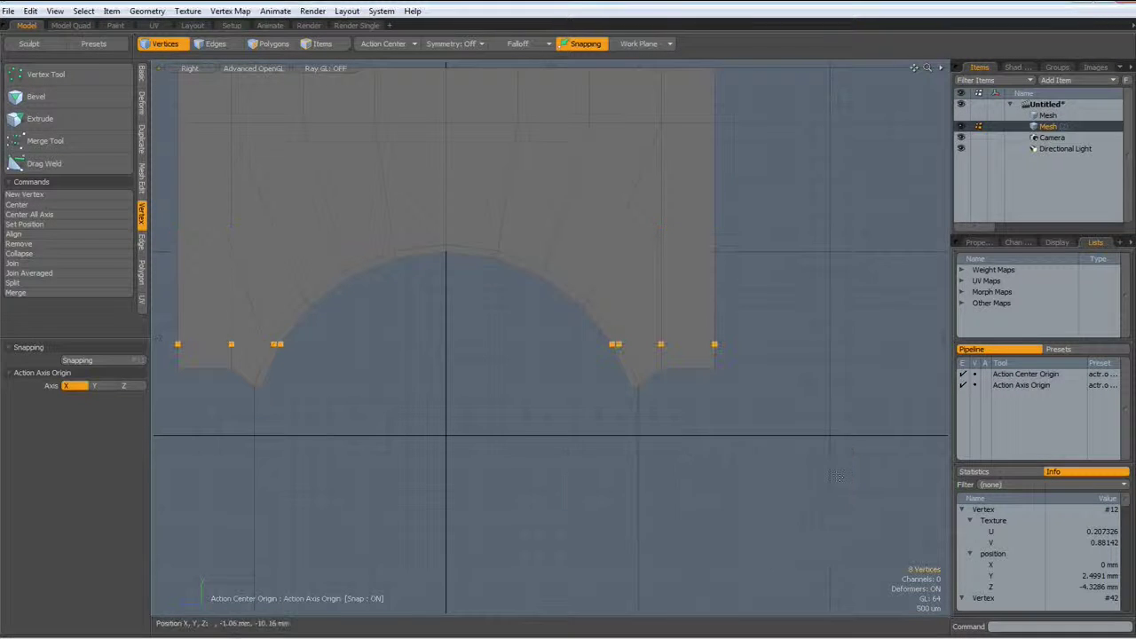
Delete the polygons below the aligned vertex row on both sides of the arch.
{"action": "key", "text": "2"}
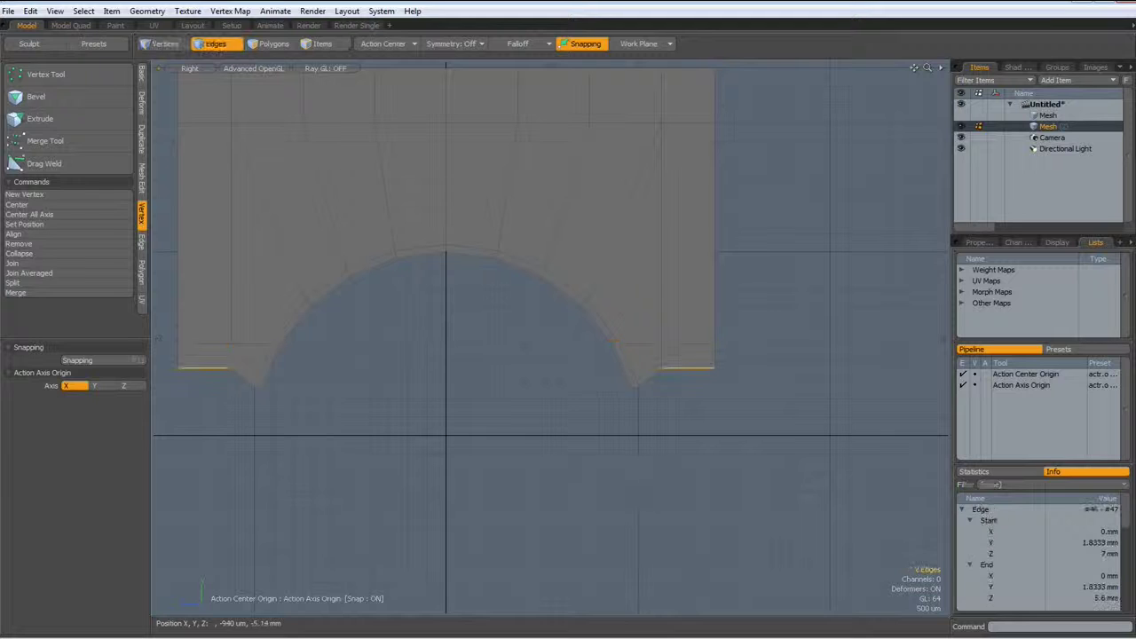
{"action": "key", "text": "3"}
{"action": "left_click", "coordinate": [187, 360]}
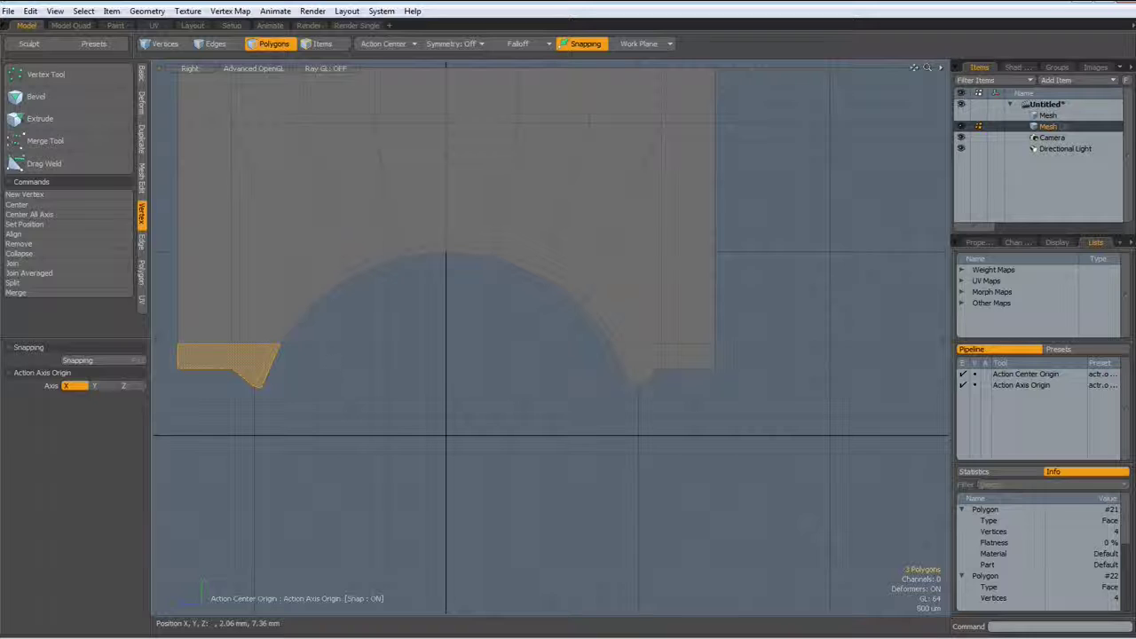
{"action": "left_click", "coordinate": [664, 355], "text": "shift"}
{"action": "left_click", "coordinate": [690, 356], "text": "shift"}
{"action": "key", "text": "Delete"}
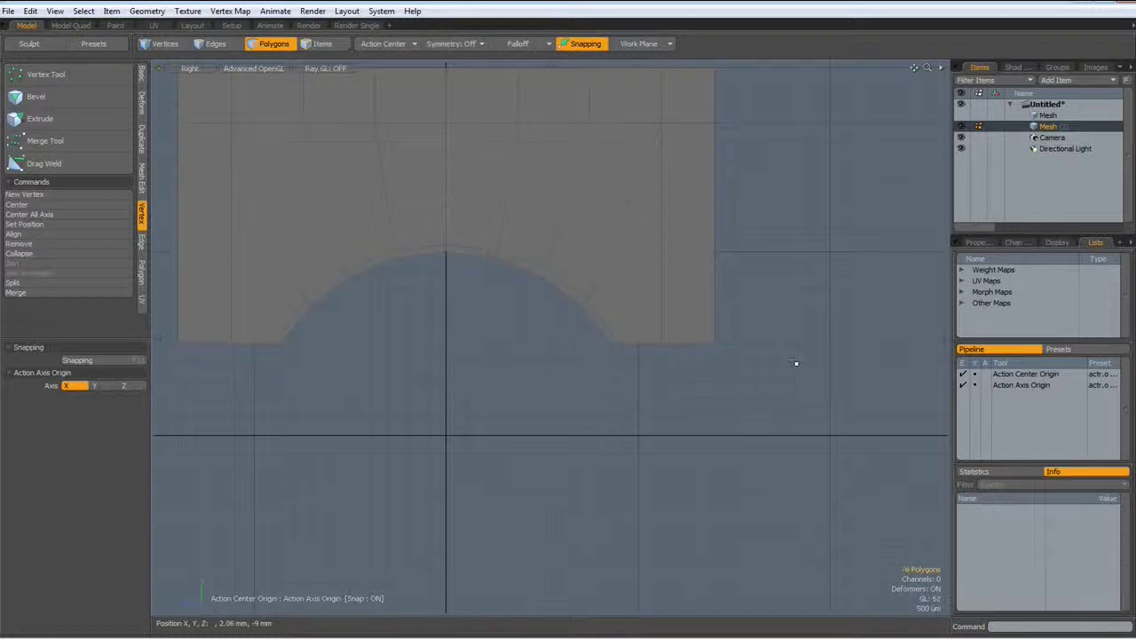
Scale the two bottom vertices next to the outer corners to 122.5% in Z, and clear the selection.
{"action": "key", "text": "a"}
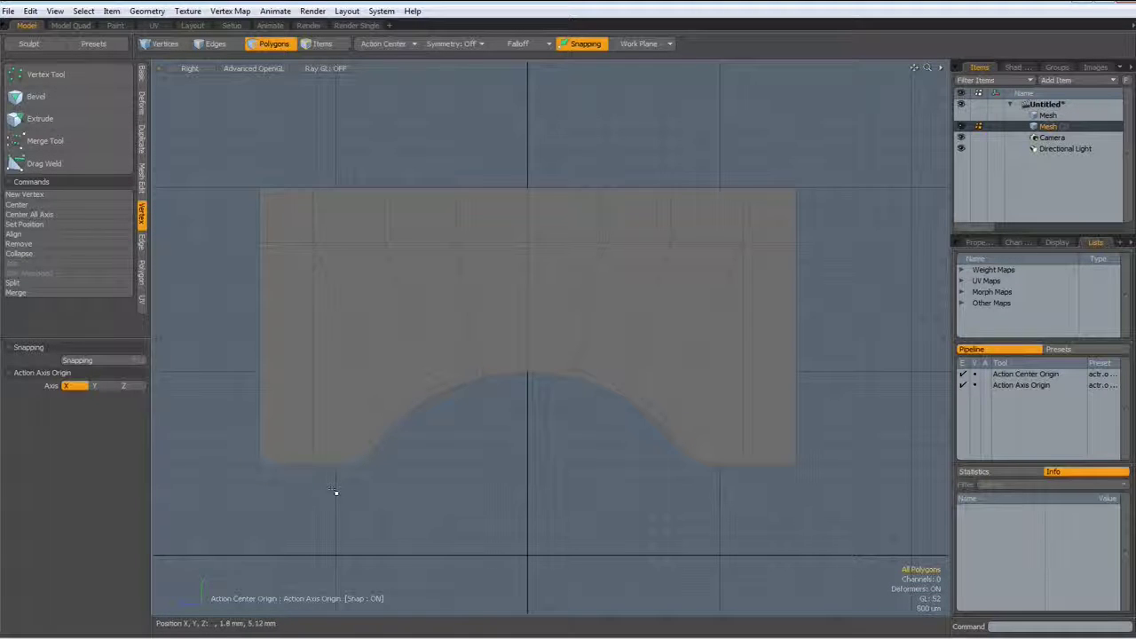
{"action": "key", "text": "1"}
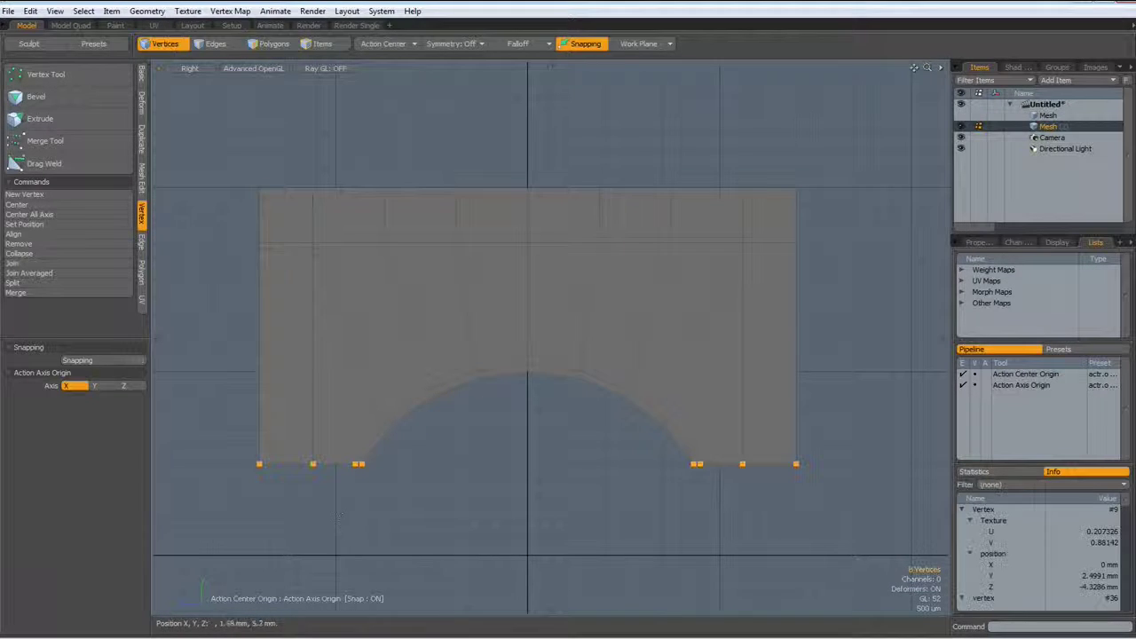
{"action": "left_click", "coordinate": [315, 466]}
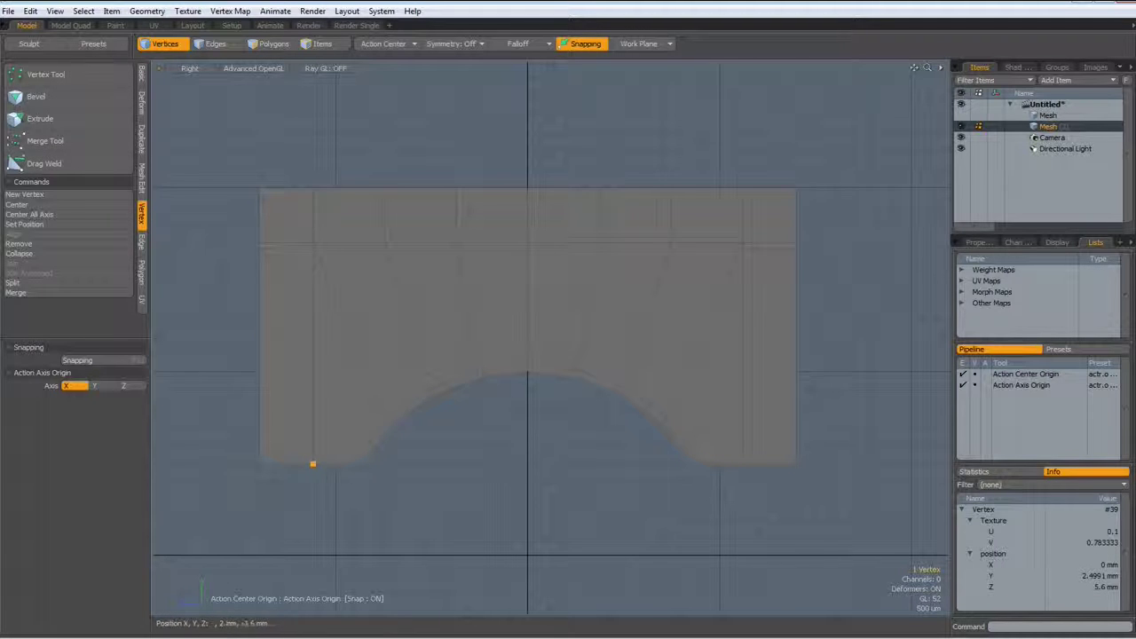
{"action": "left_click", "coordinate": [742, 463], "text": "shift"}
{"action": "key", "text": "y"}
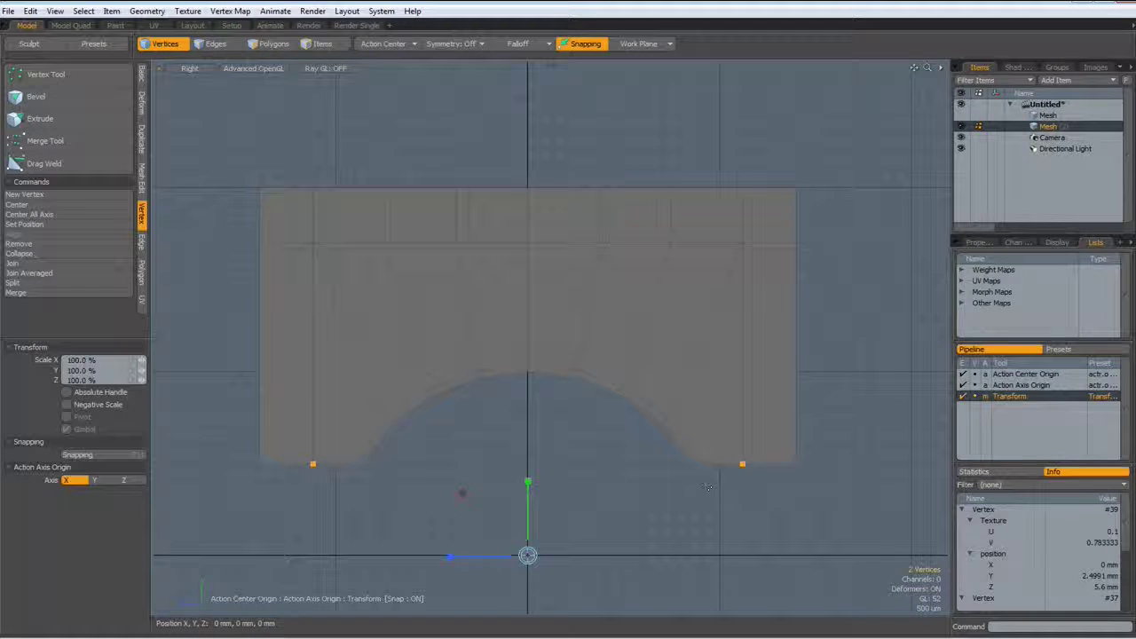
{"action": "left_click_drag", "start_coordinate": [450, 556], "coordinate": [431, 555]}
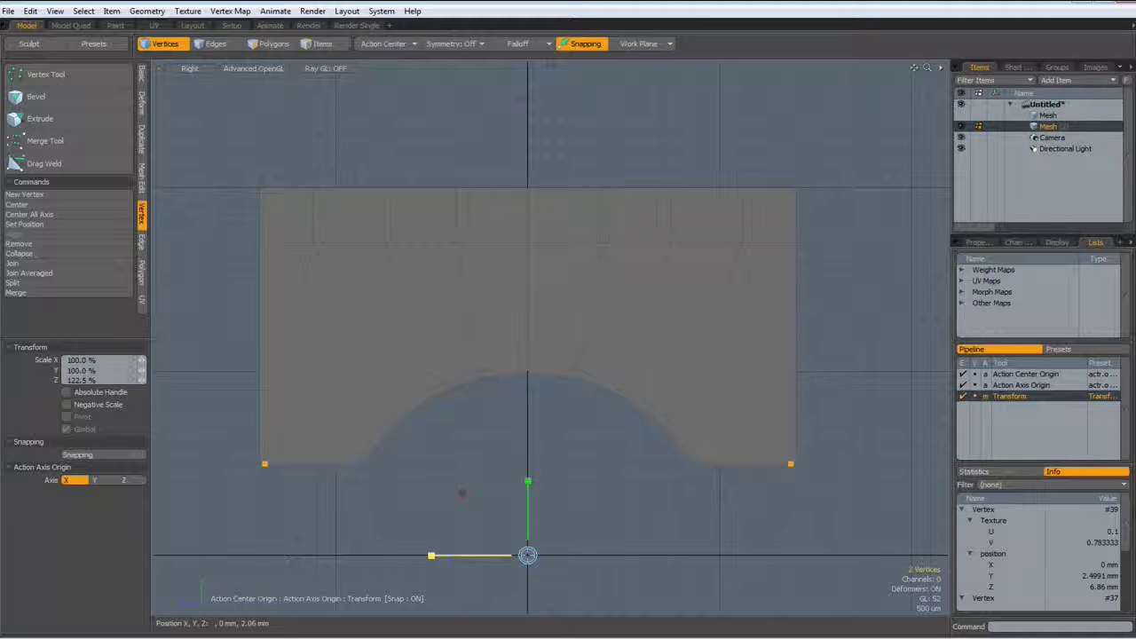
{"action": "key", "text": "space"}
{"action": "left_click", "coordinate": [715, 521]}
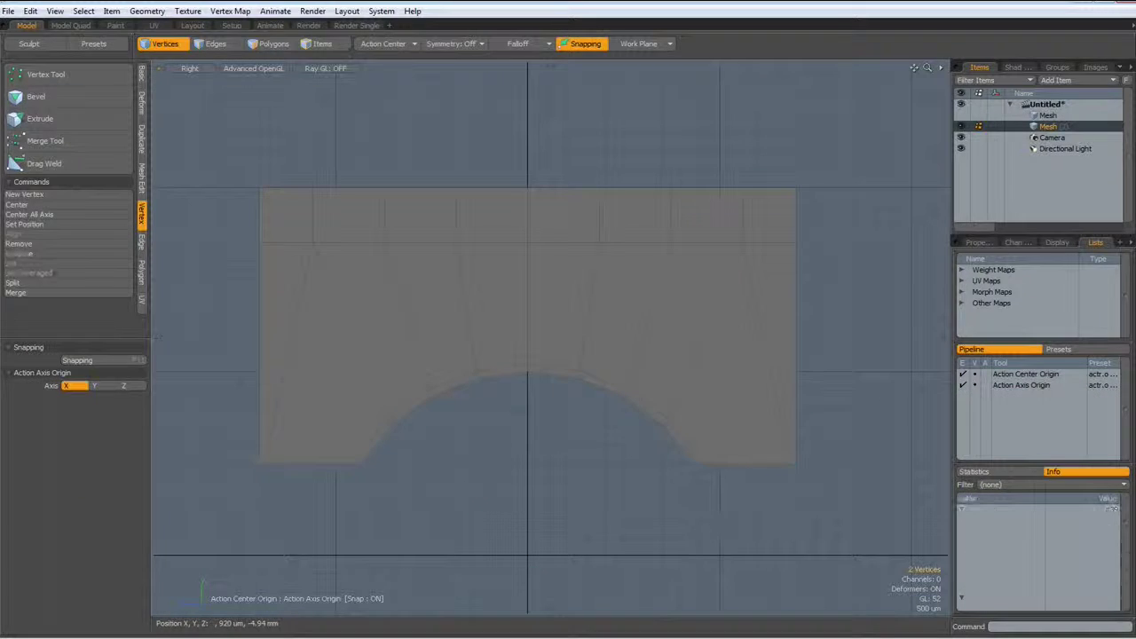
{"action": "left_click", "coordinate": [717, 552]}
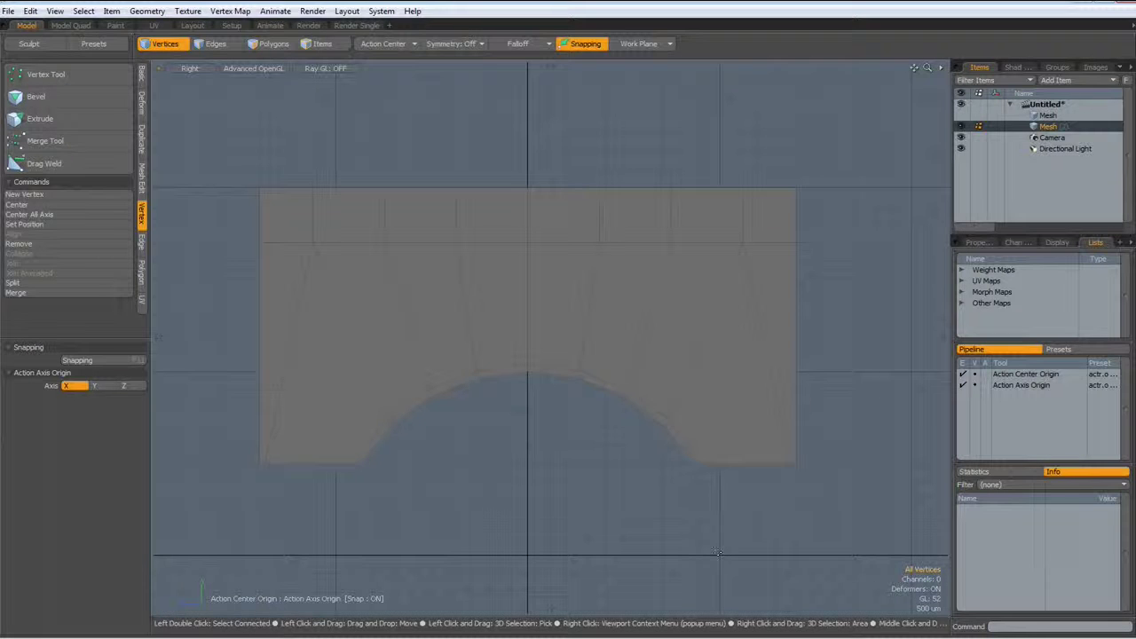
Slice the mesh with a horizontal Polygon Slice just above its bottom edges.
{"action": "key", "text": "shift+c"}
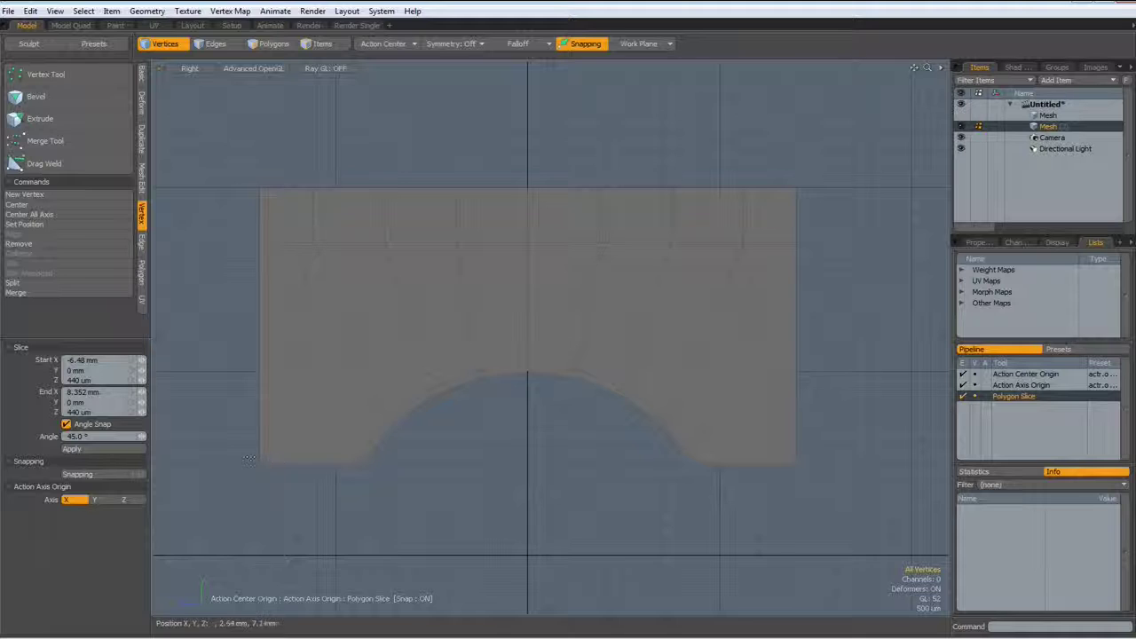
{"action": "left_click_drag", "start_coordinate": [246, 458], "coordinate": [883, 458]}
{"action": "key", "text": "space"}
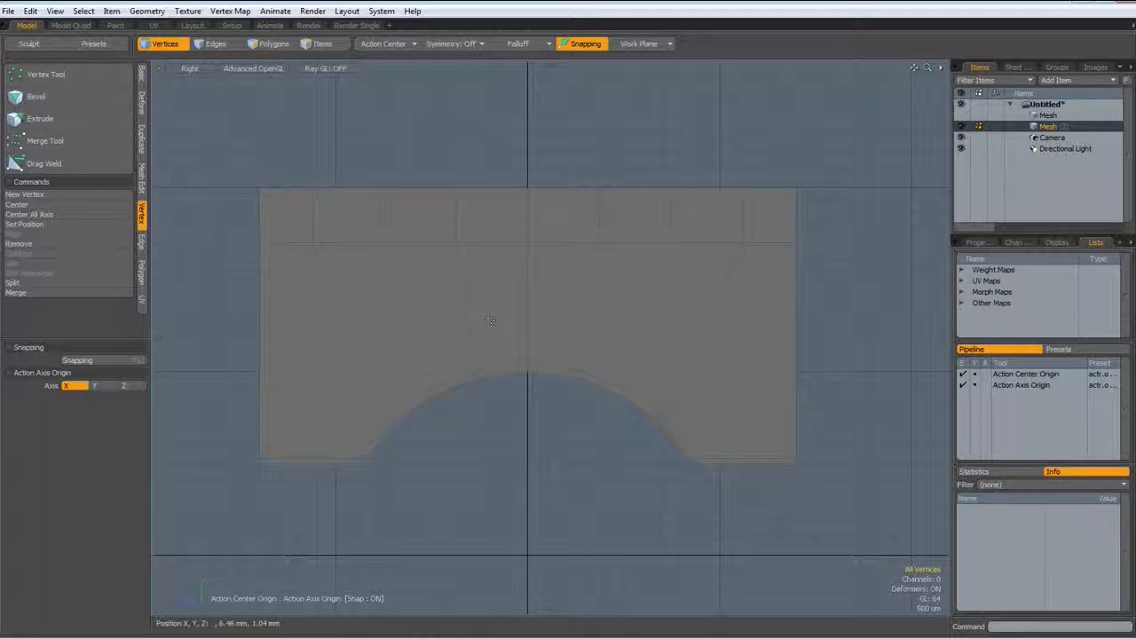
Copy all connected polygons of the arch plate into a new mesh item.
{"action": "key", "text": "3"}
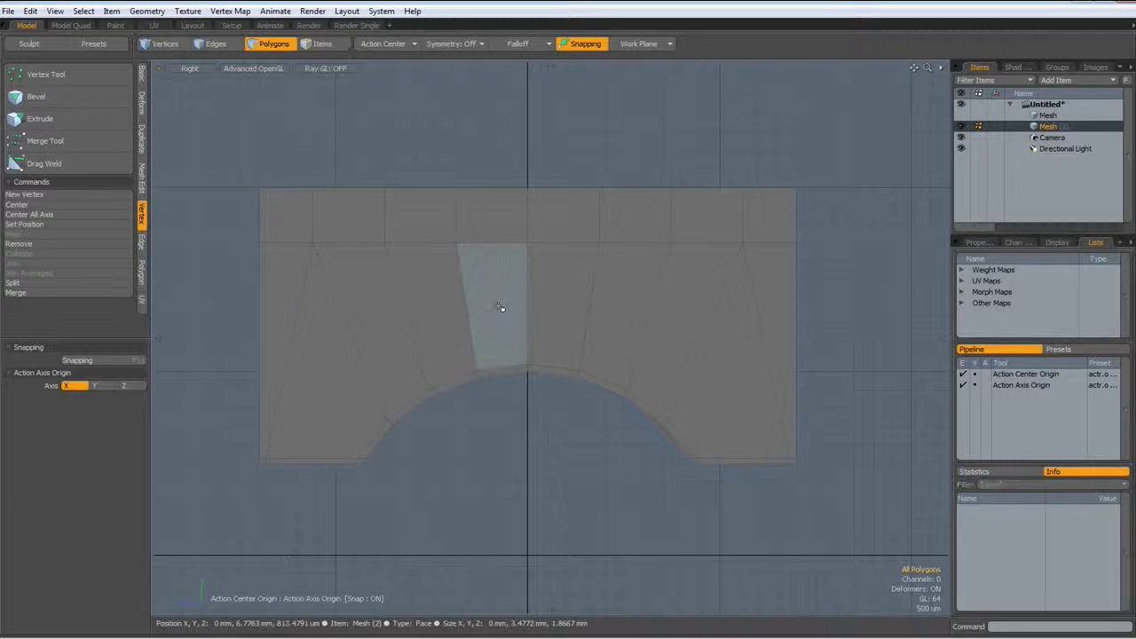
{"action": "double_click", "coordinate": [497, 310]}
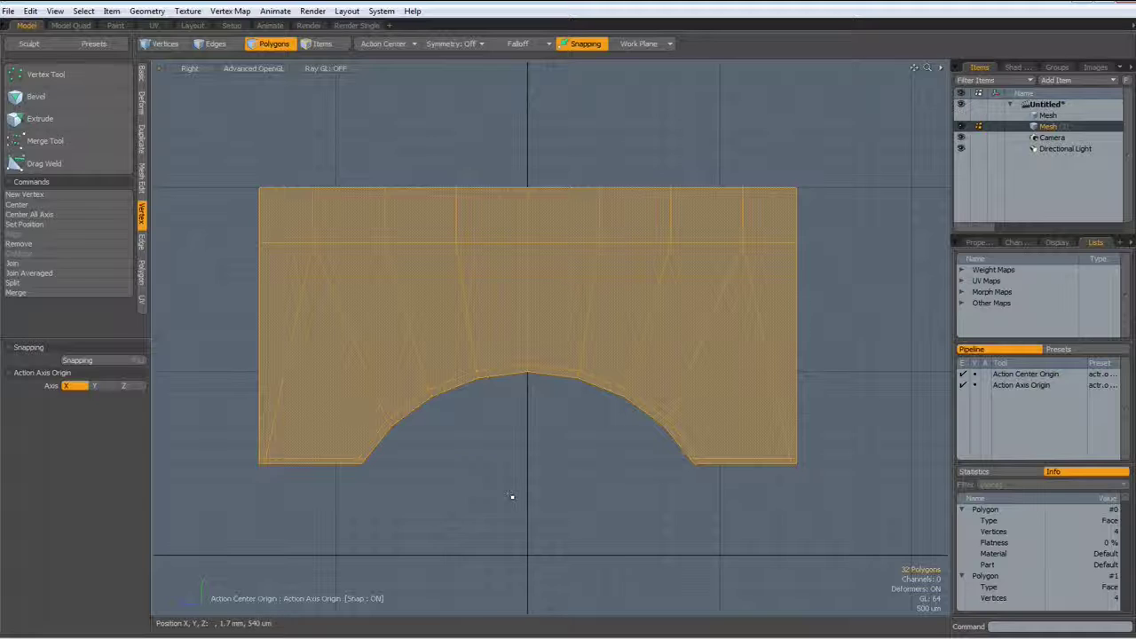
{"action": "key", "text": "n"}
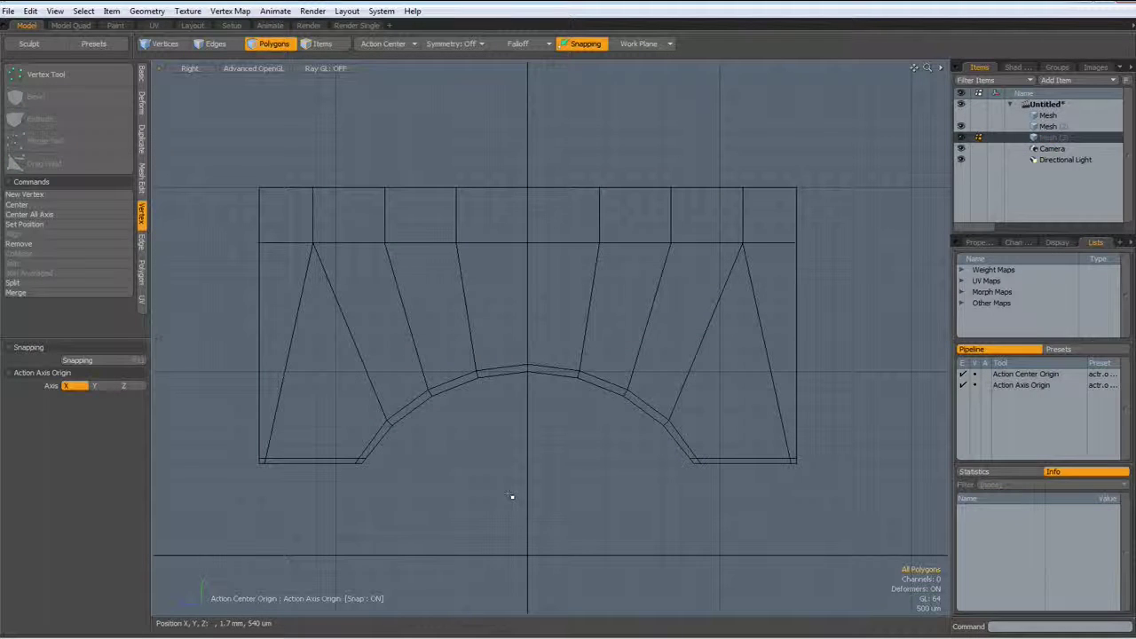
{"action": "key", "text": "ctrl"}
{"action": "key", "text": "ctrl+v"}
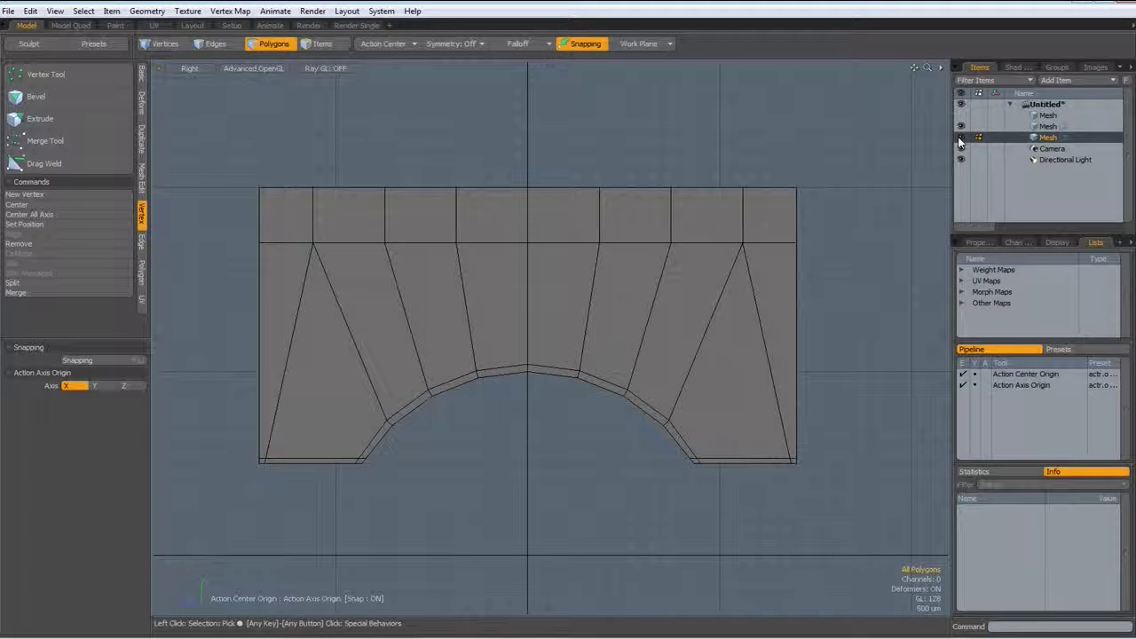
Mirror the arch plate in the second mesh item across the Y axis about the origin.
{"action": "left_click", "coordinate": [1020, 127]}
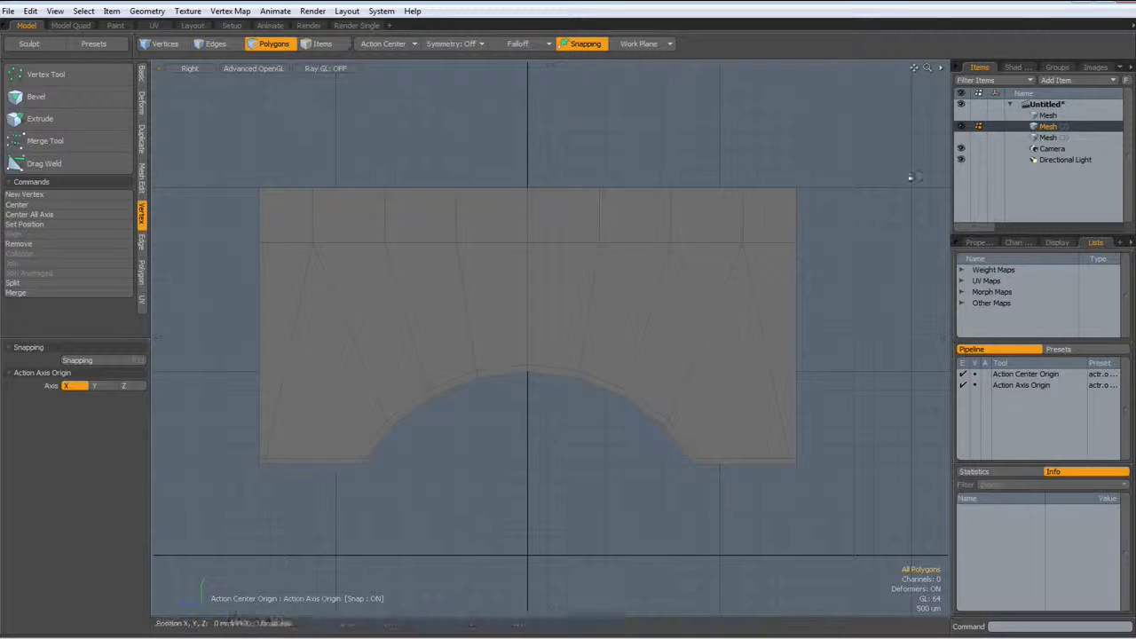
{"action": "scroll", "coordinate": [358, 322], "scroll_direction": "down", "scroll_amount": 2}
{"action": "left_click_drag", "start_coordinate": [376, 415], "coordinate": [532, 353], "text": "alt"}
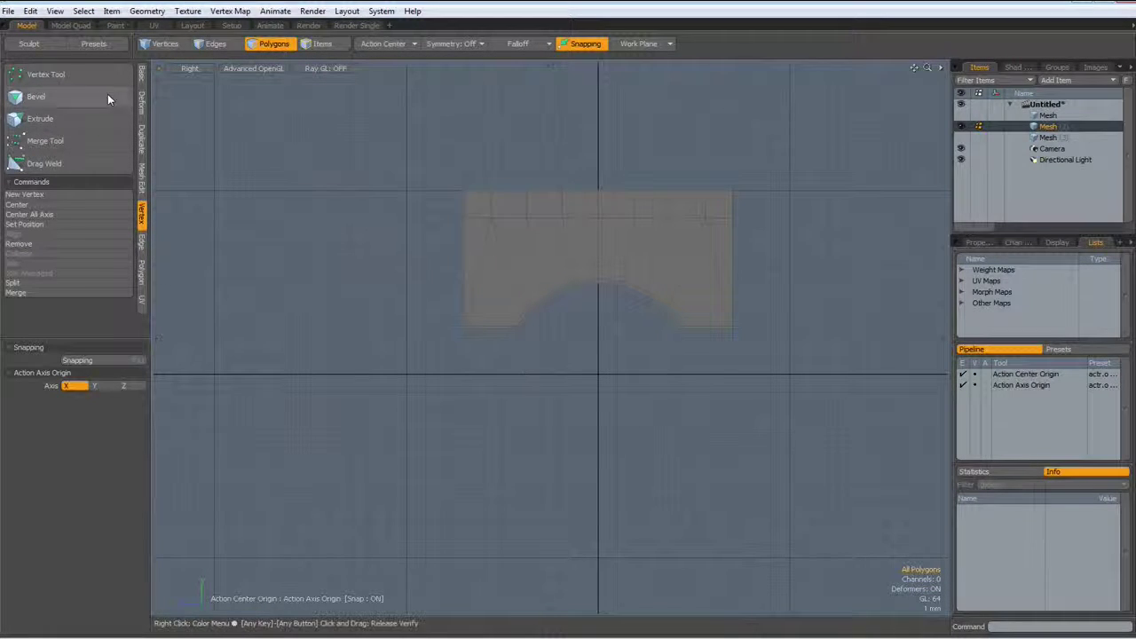
{"action": "left_click", "coordinate": [142, 144]}
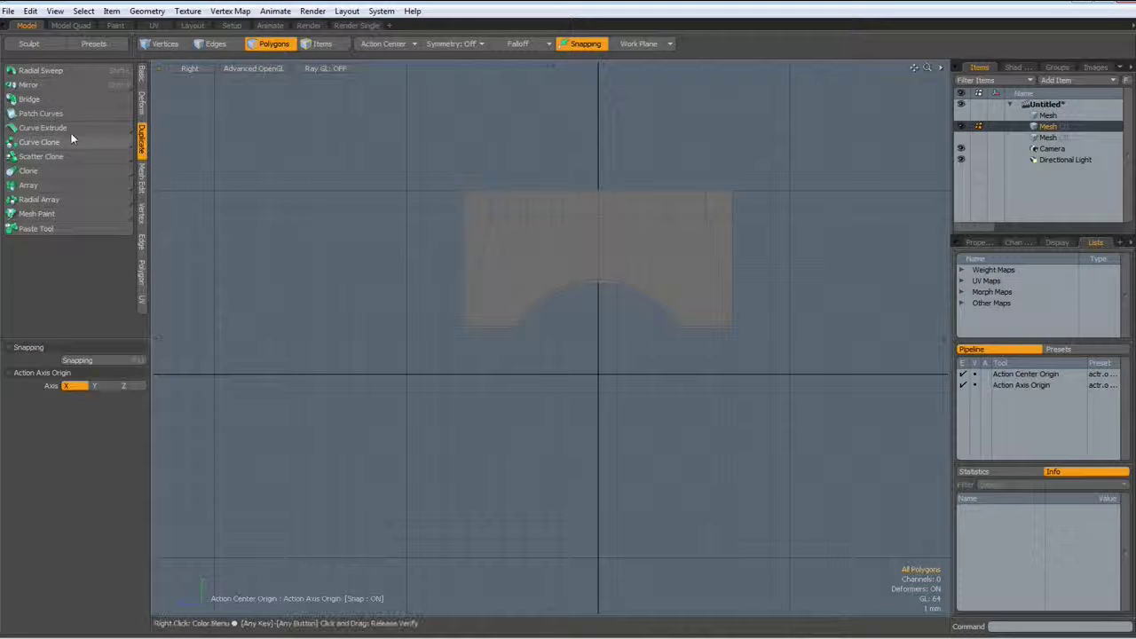
{"action": "left_click", "coordinate": [53, 84]}
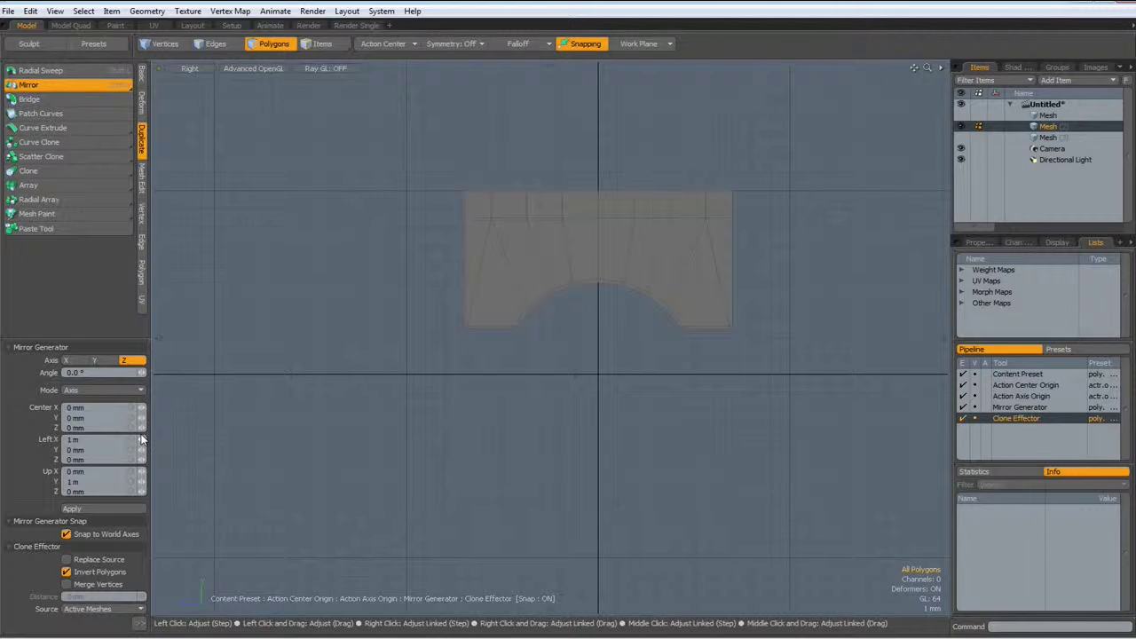
{"action": "left_click", "coordinate": [94, 360]}
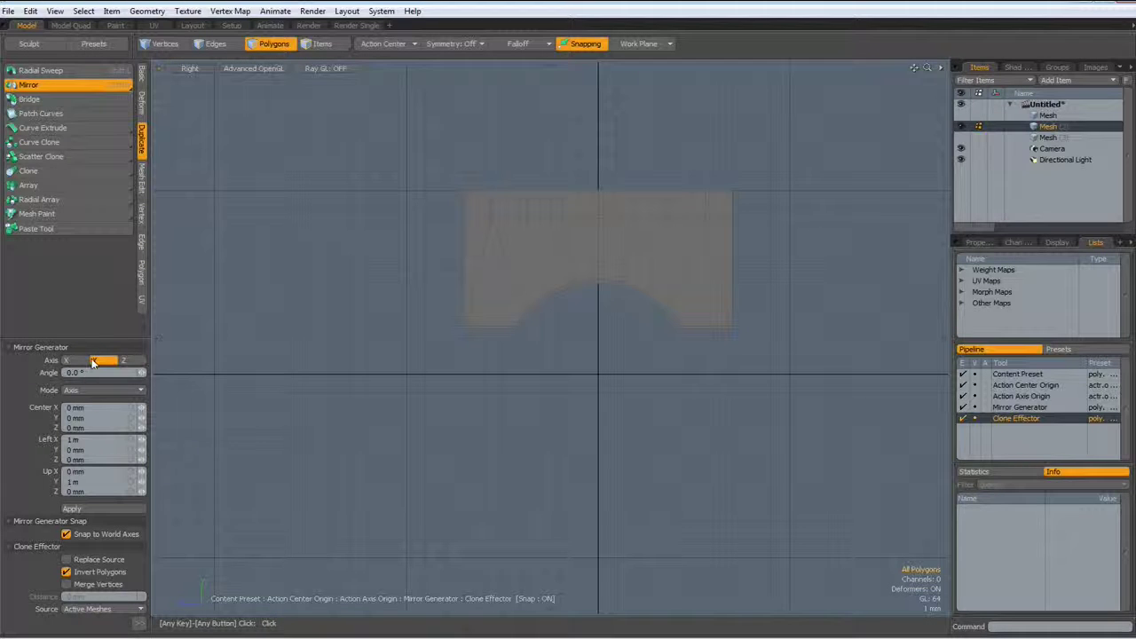
{"action": "left_click", "coordinate": [72, 508]}
{"action": "key", "text": "space"}
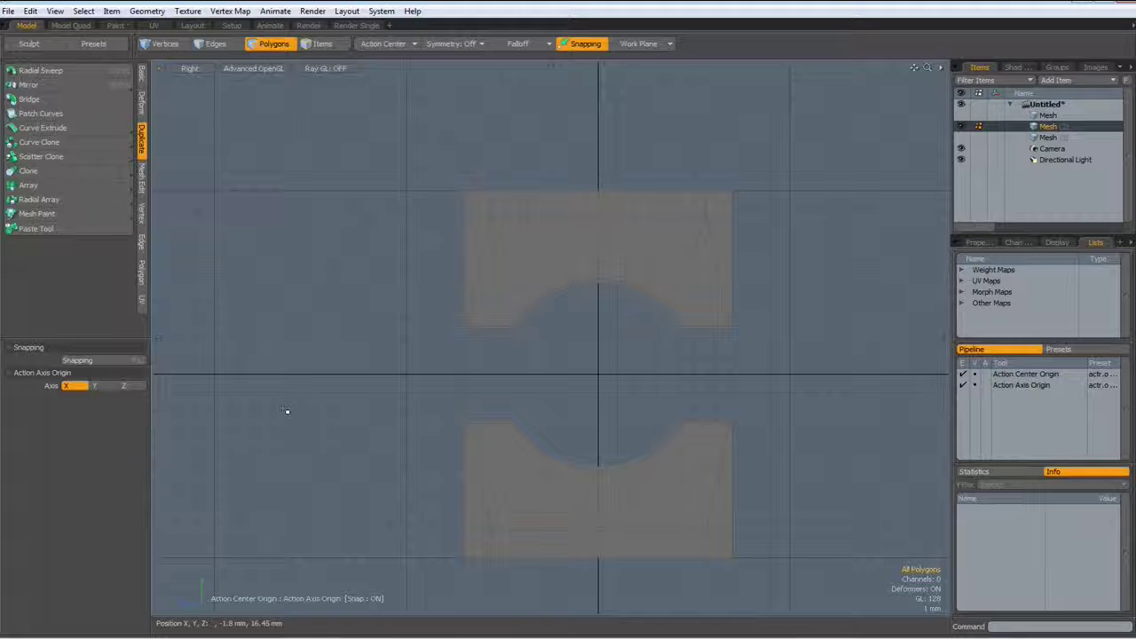
Select both mirrored arch plates and move them 30 mm up in Y.
{"action": "scroll", "coordinate": [618, 393], "scroll_direction": "down", "scroll_amount": 5}
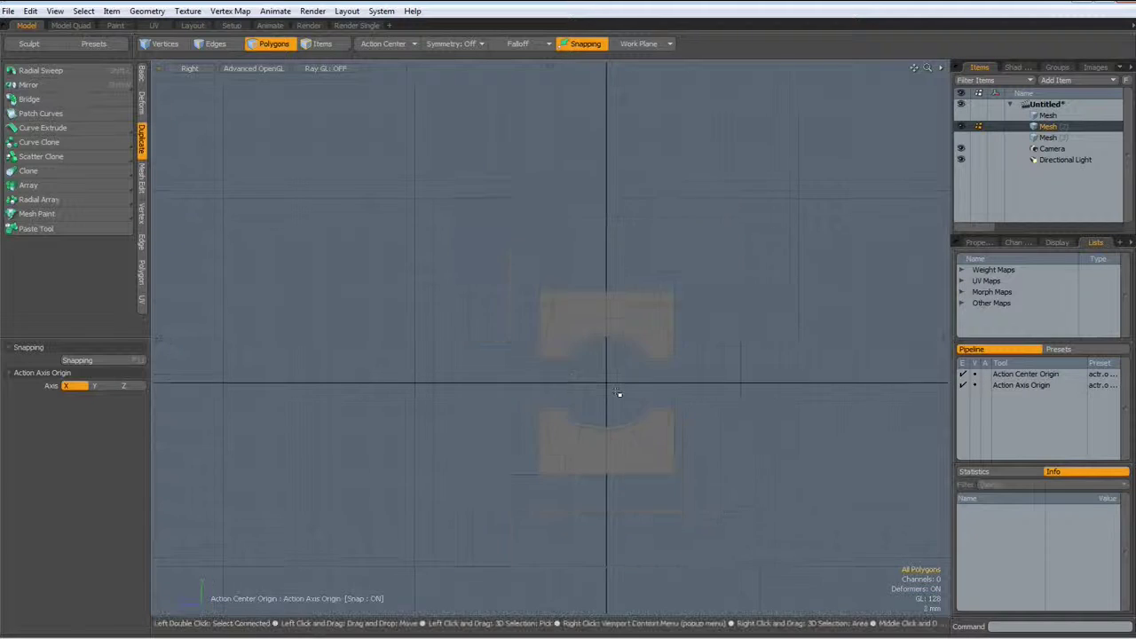
{"action": "middle_click_drag", "start_coordinate": [601, 386], "coordinate": [521, 474]}
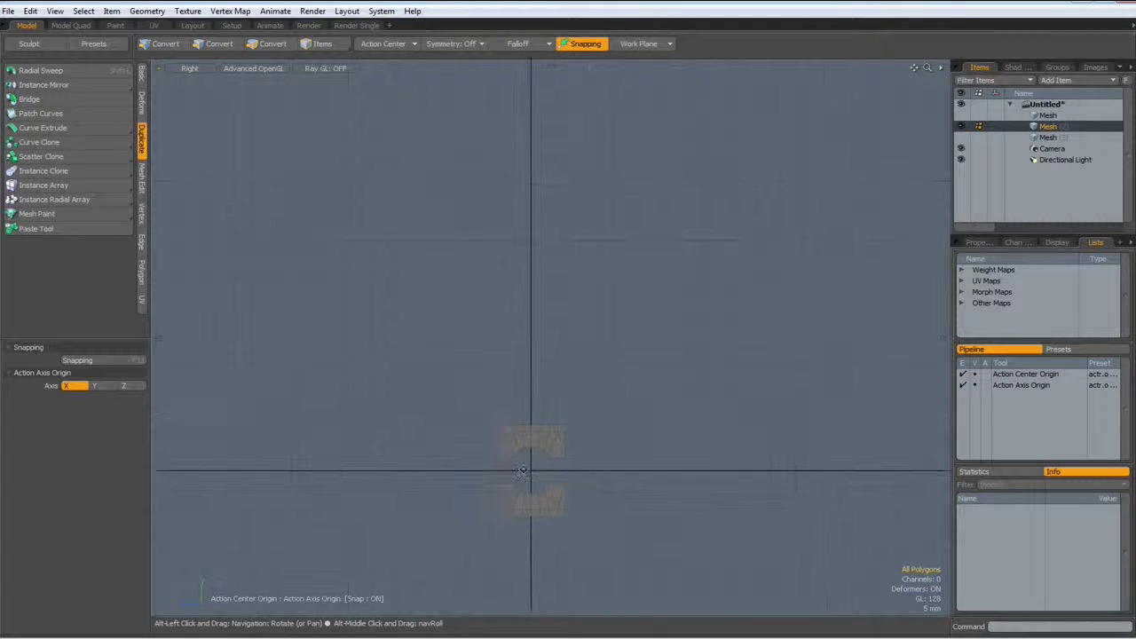
{"action": "key", "text": "3"}
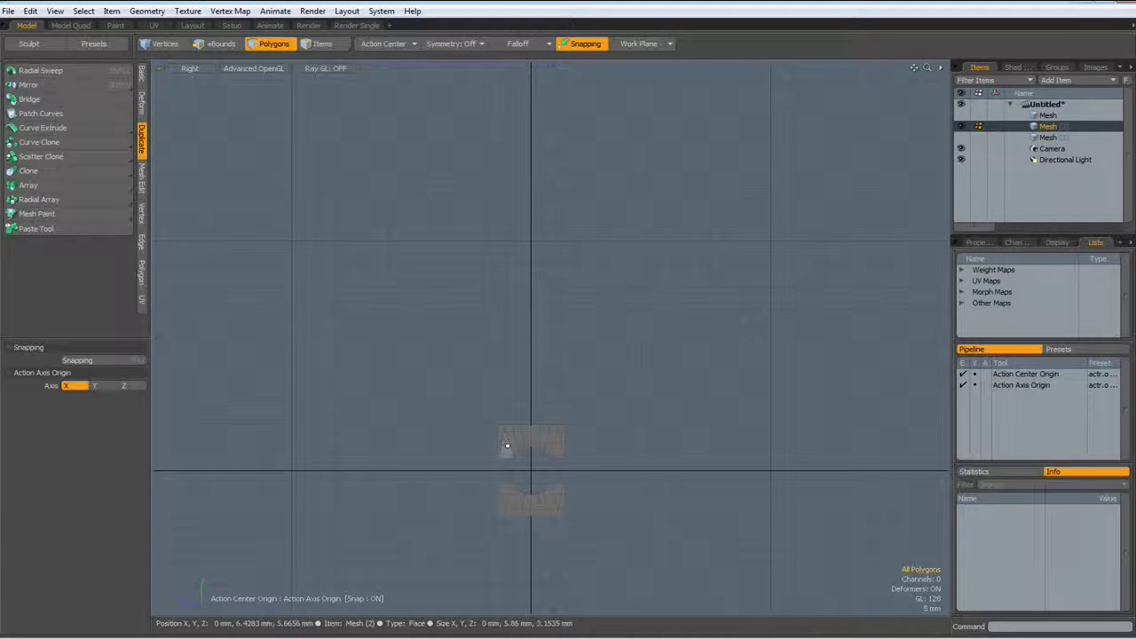
{"action": "double_click", "coordinate": [529, 440]}
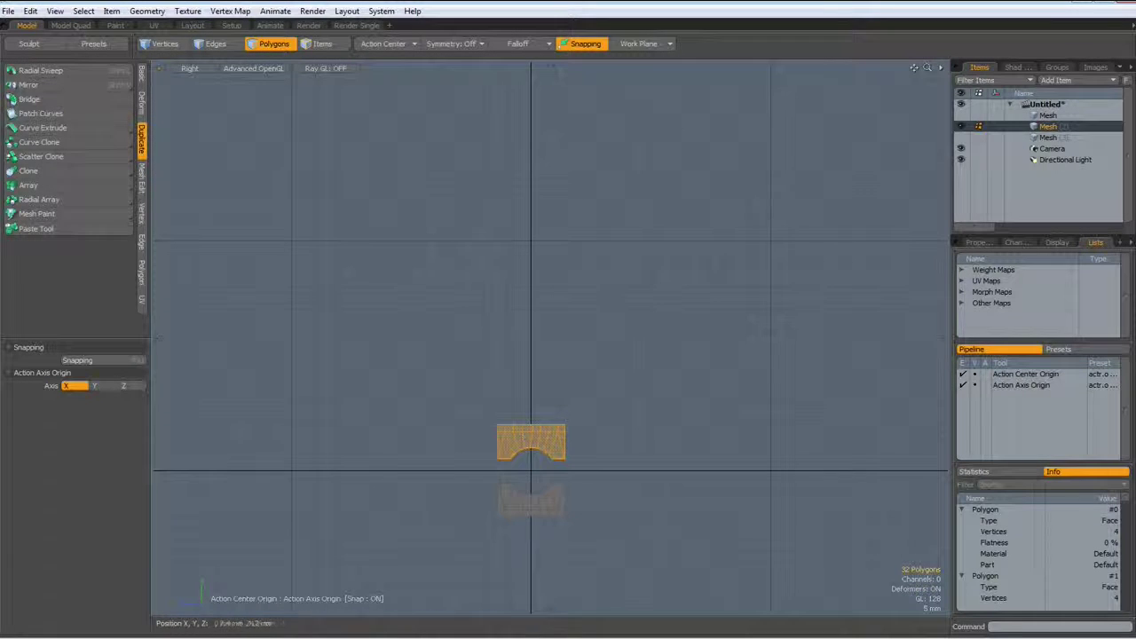
{"action": "double_click", "coordinate": [536, 504], "text": "shift"}
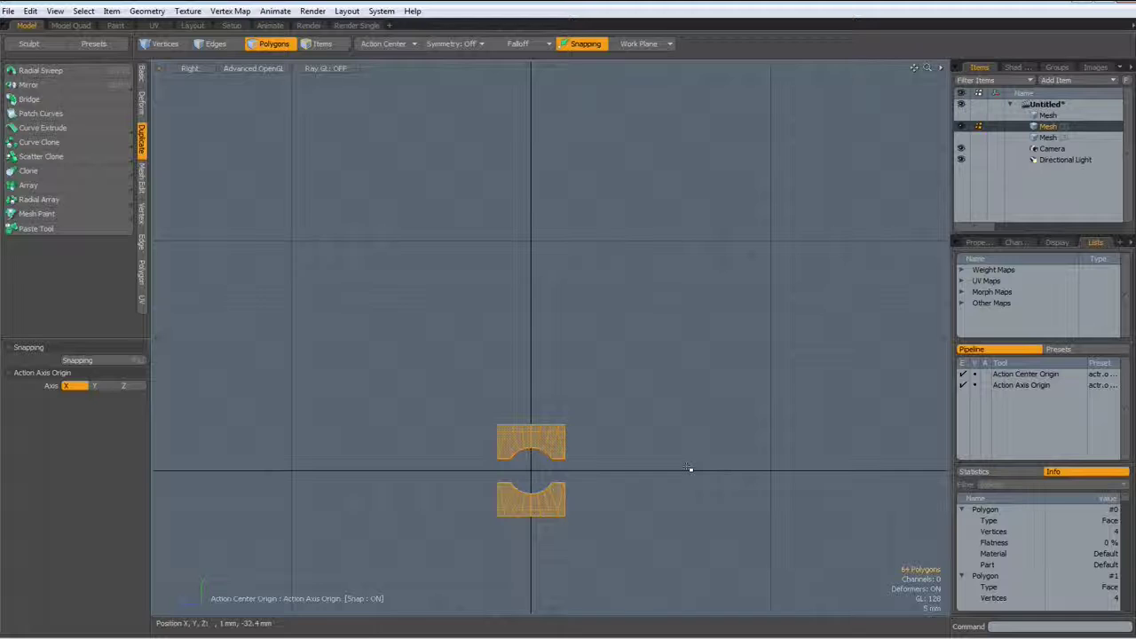
{"action": "key", "text": "y"}
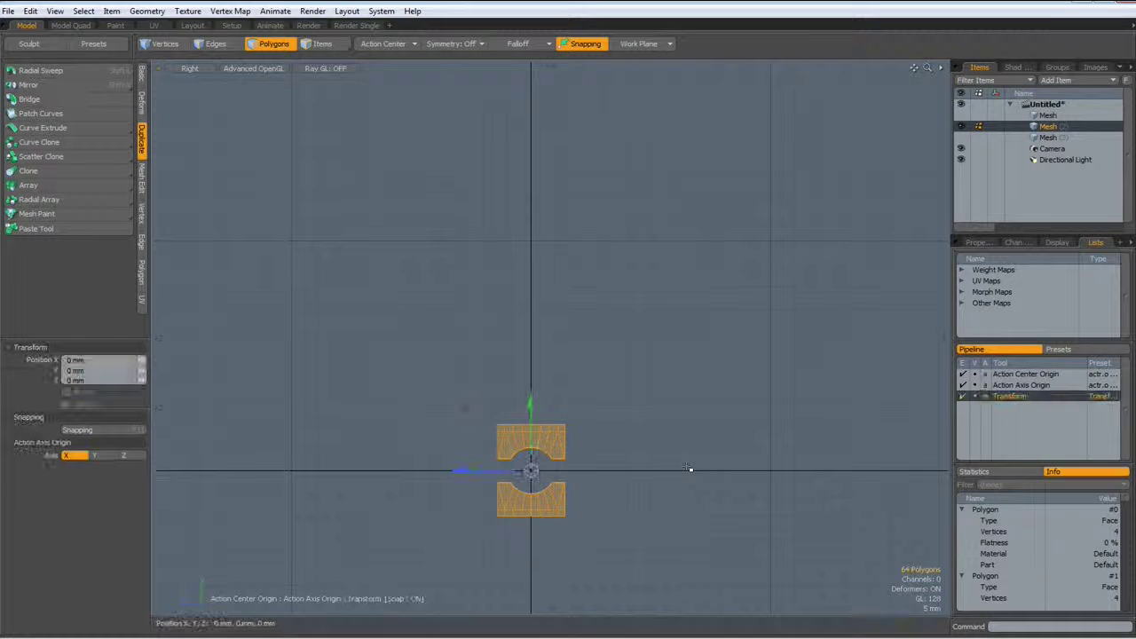
{"action": "left_click_drag", "start_coordinate": [530, 401], "coordinate": [530, 234]}
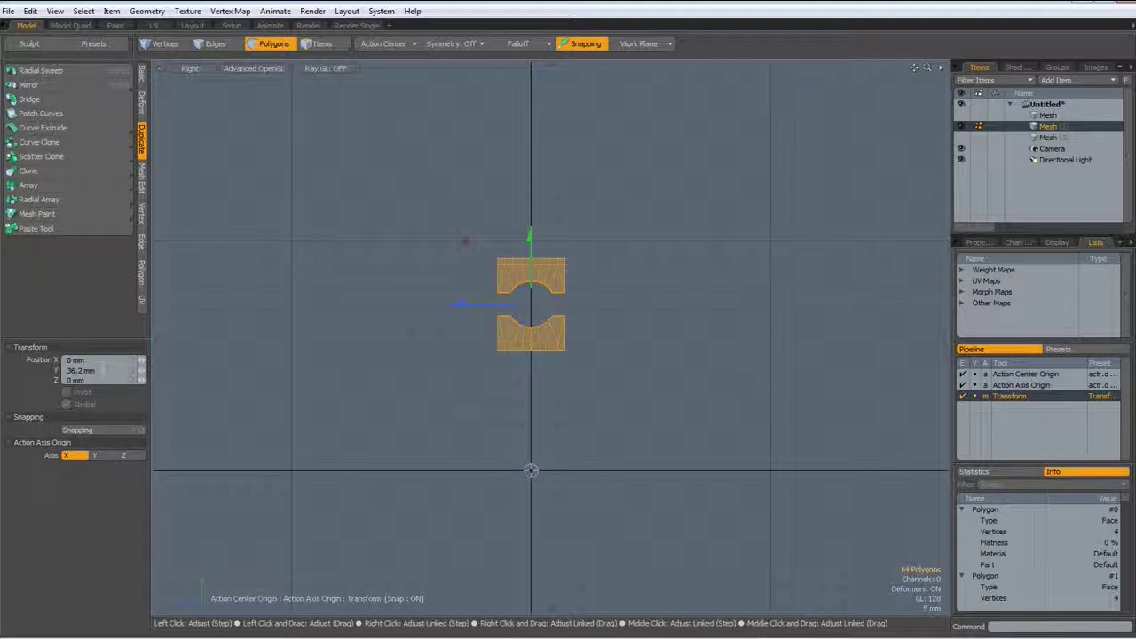
{"action": "left_click", "coordinate": [103, 369]}
{"action": "type", "text": "30"}
{"action": "key", "text": "Return"}
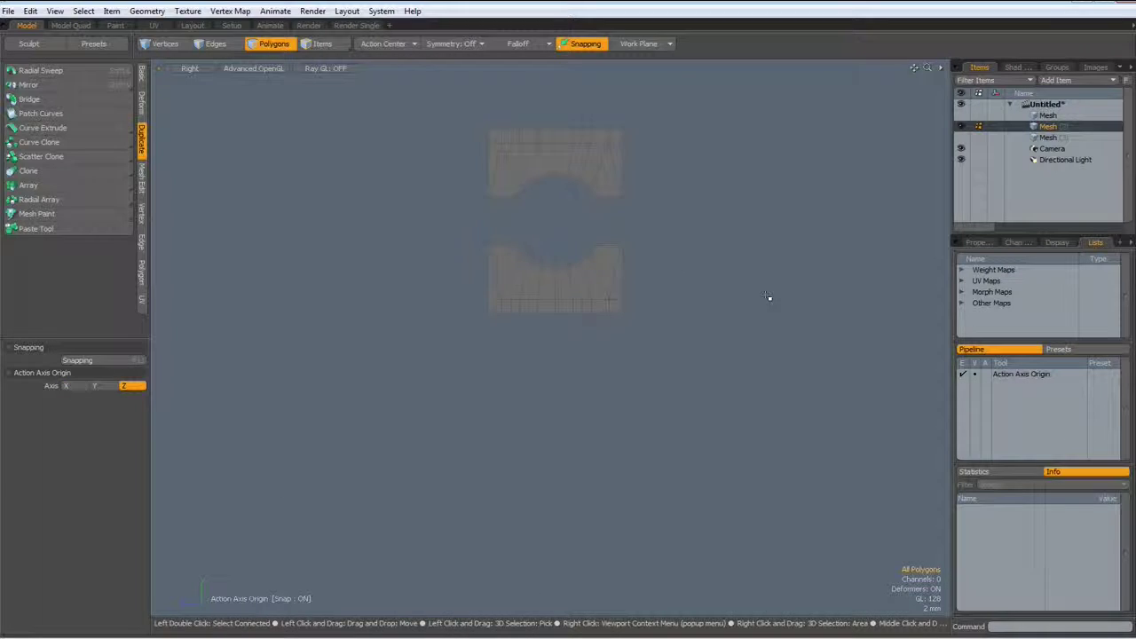
Show the first mesh item with the ball chain and check how the two plates sit around its top ball.
{"action": "left_click", "coordinate": [960, 115]}
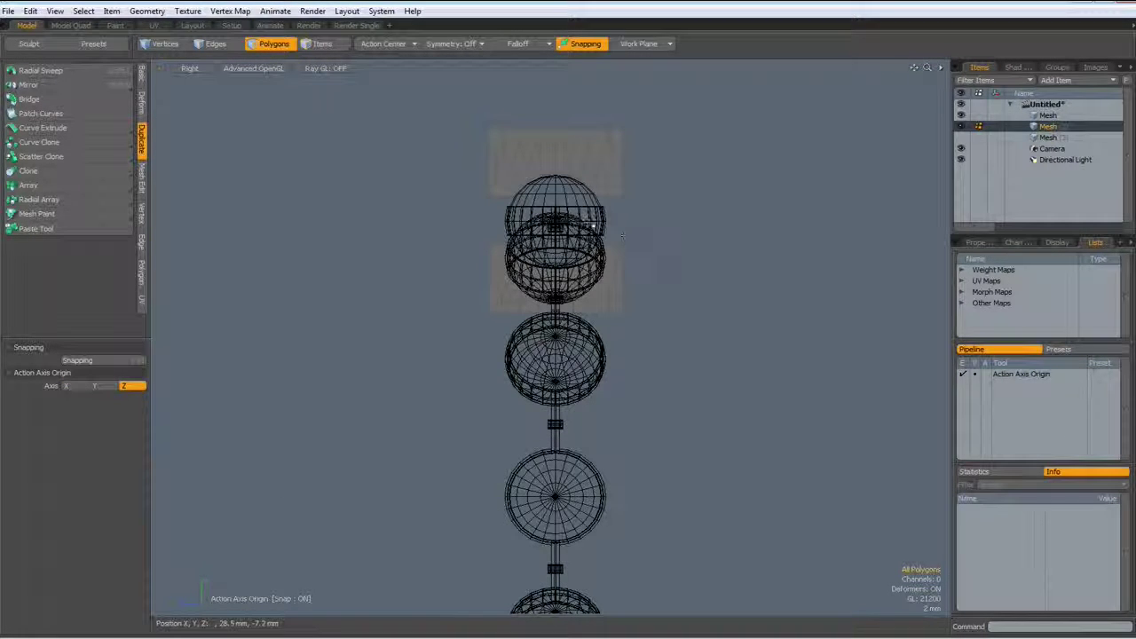
{"action": "scroll", "coordinate": [577, 187], "scroll_direction": "up", "scroll_amount": 5}
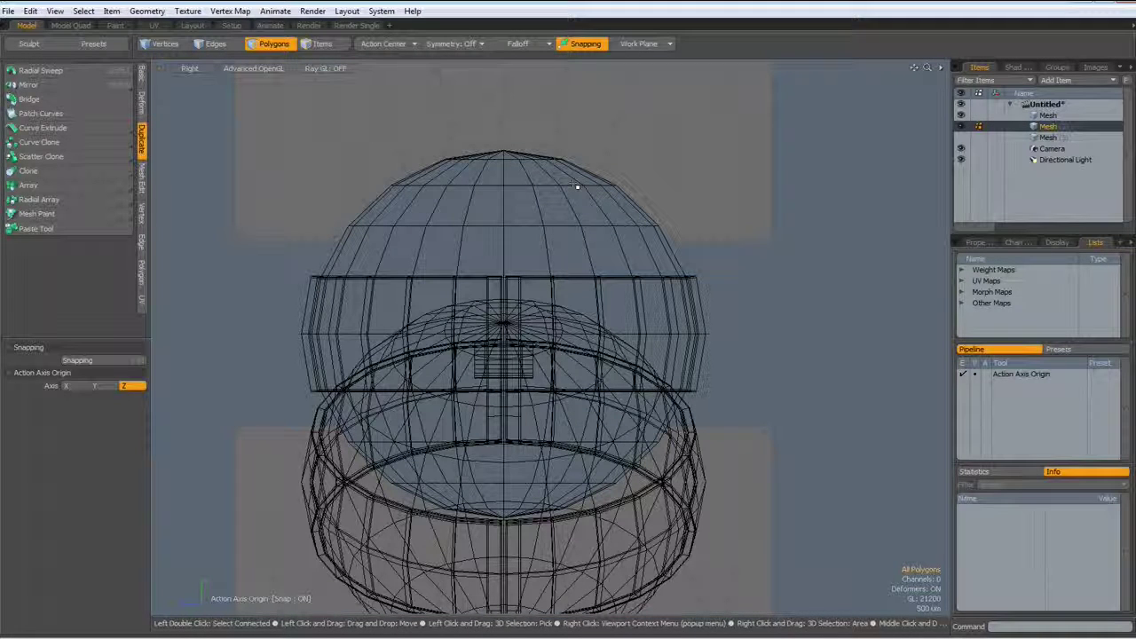
{"action": "scroll", "coordinate": [576, 186], "scroll_direction": "down", "scroll_amount": 5}
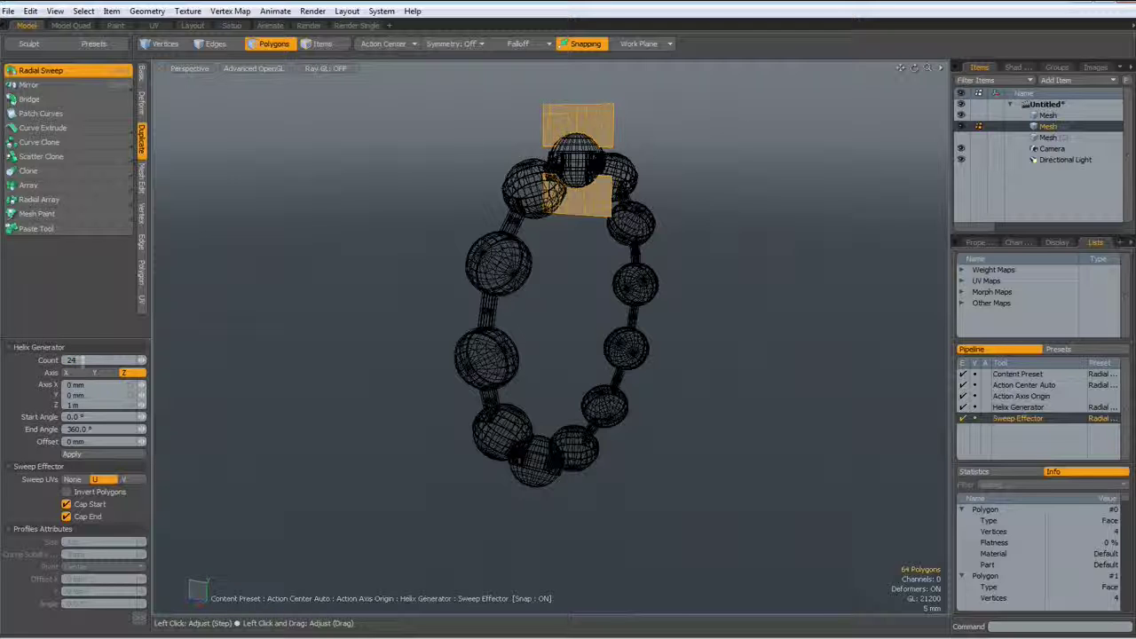
Radial Sweep both plate profiles around the Z axis with a count of 24 through 360° to form the two bearing rings.
{"action": "left_click", "coordinate": [89, 452]}
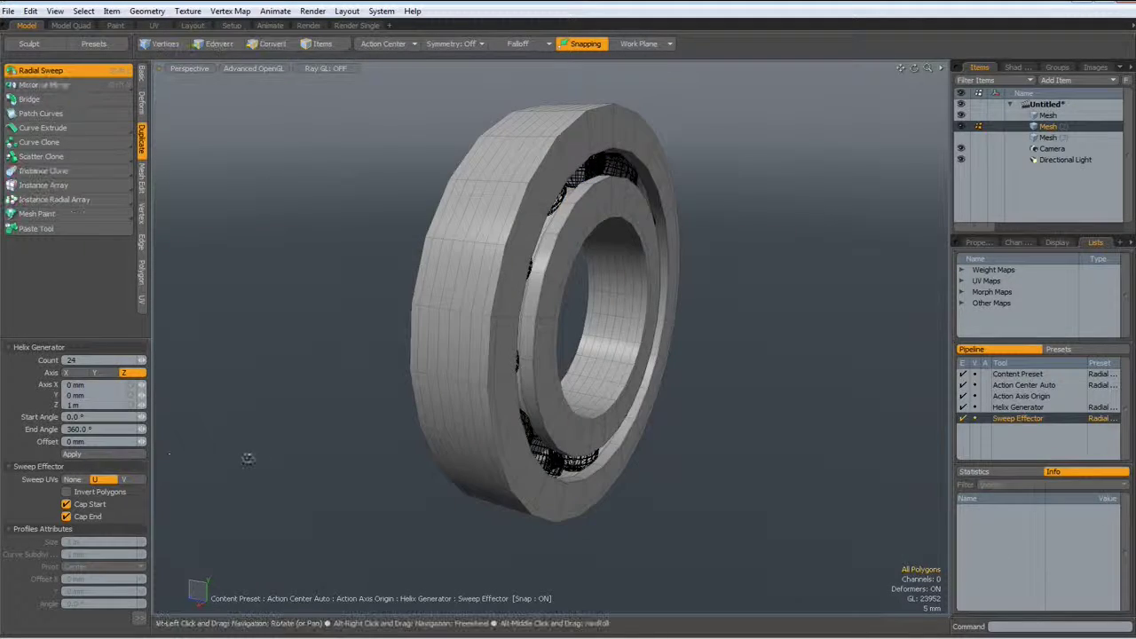
{"action": "left_click_drag", "start_coordinate": [550, 355], "coordinate": [629, 396], "text": "alt"}
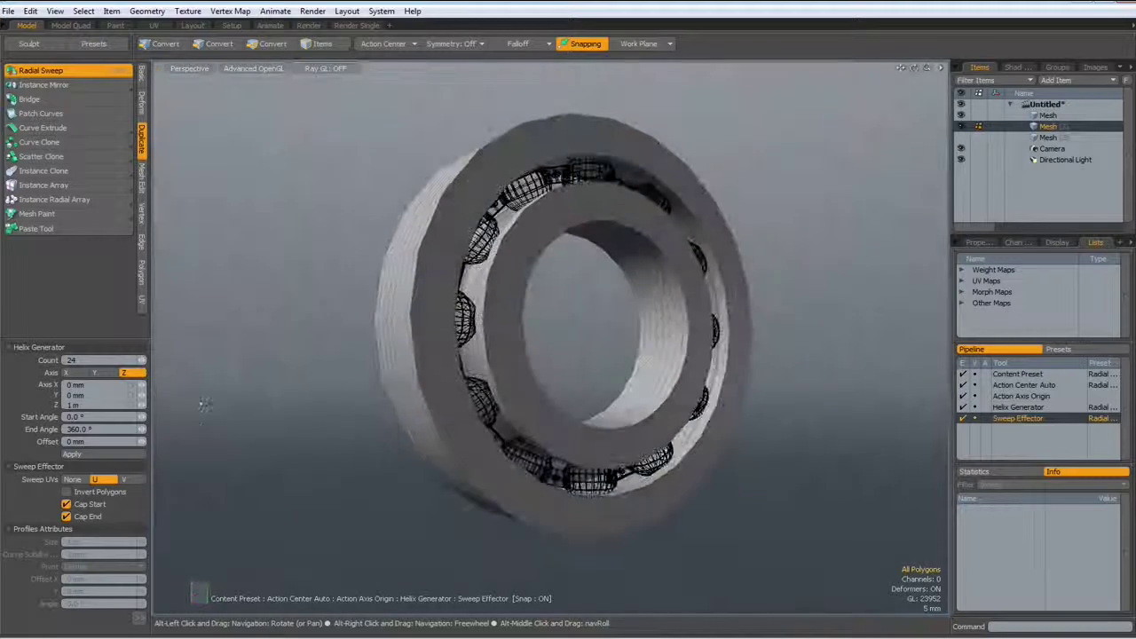
{"action": "key", "text": "3"}
{"action": "scroll", "coordinate": [362, 374], "scroll_direction": "up", "scroll_amount": 2}
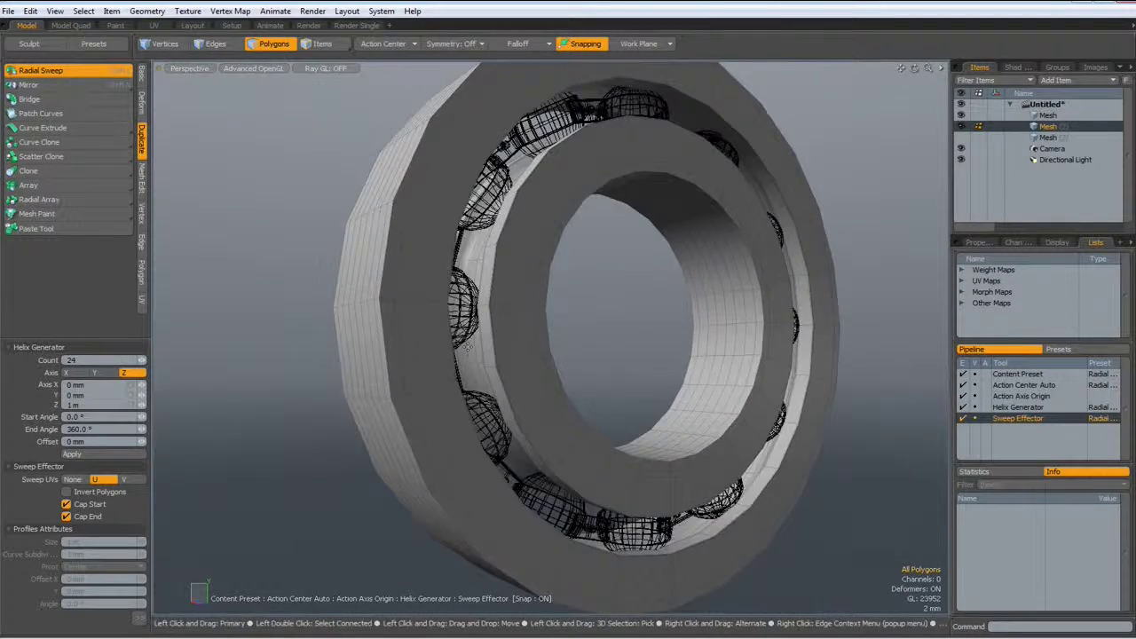
{"action": "scroll", "coordinate": [362, 373], "scroll_direction": "down", "scroll_amount": 2}
{"action": "left_click_drag", "start_coordinate": [362, 374], "coordinate": [266, 364], "text": "alt"}
{"action": "left_click_drag", "start_coordinate": [537, 384], "coordinate": [520, 393], "text": "alt"}
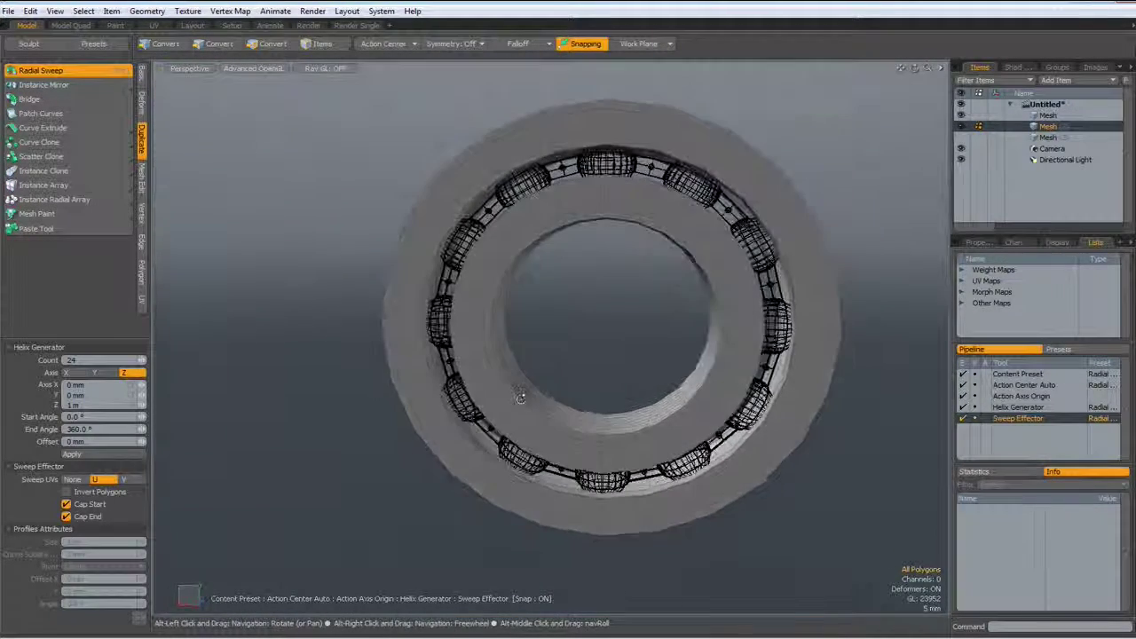
{"action": "key", "text": "q"}
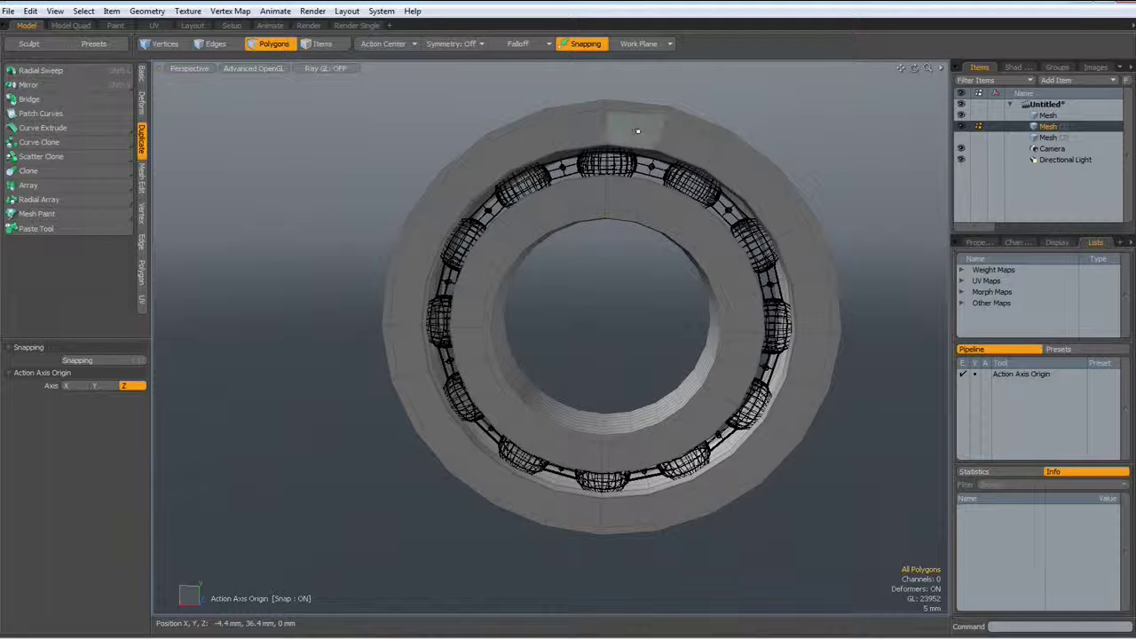
Copy all connected polygons of the outer ring into a new mesh item and make the second mesh item active again.
{"action": "double_click", "coordinate": [636, 133]}
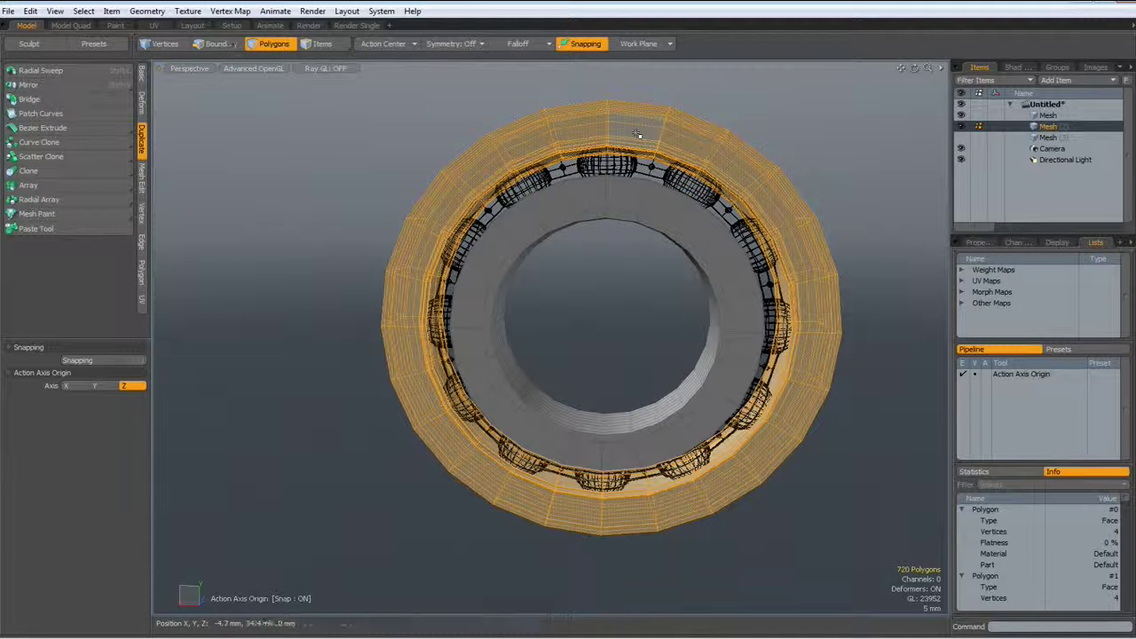
{"action": "key", "text": "n"}
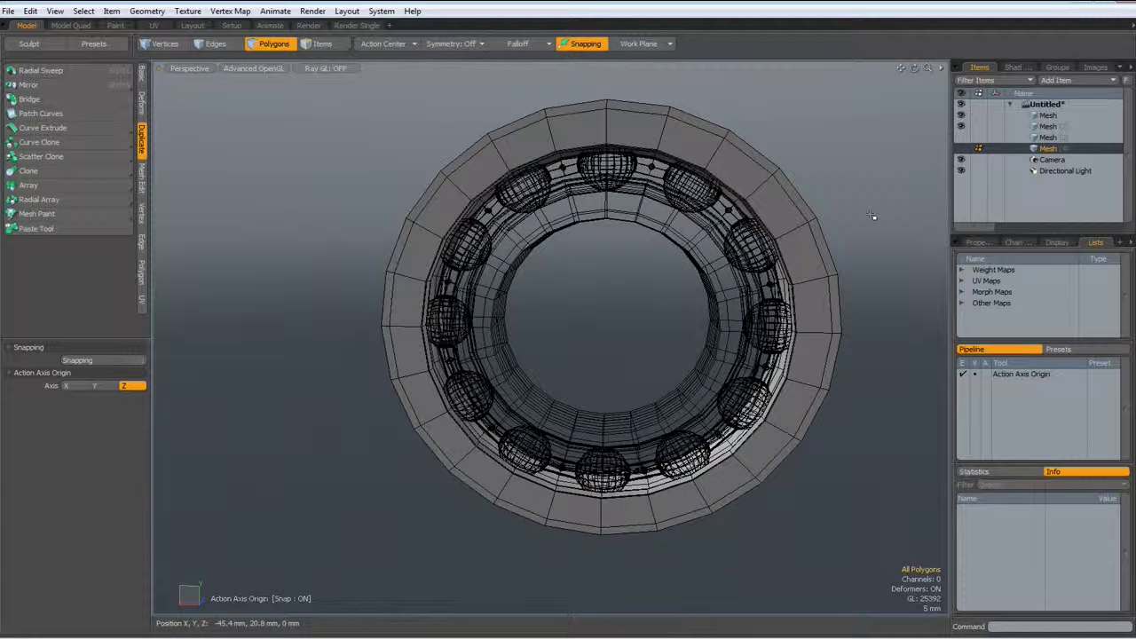
{"action": "left_click", "coordinate": [1045, 127]}
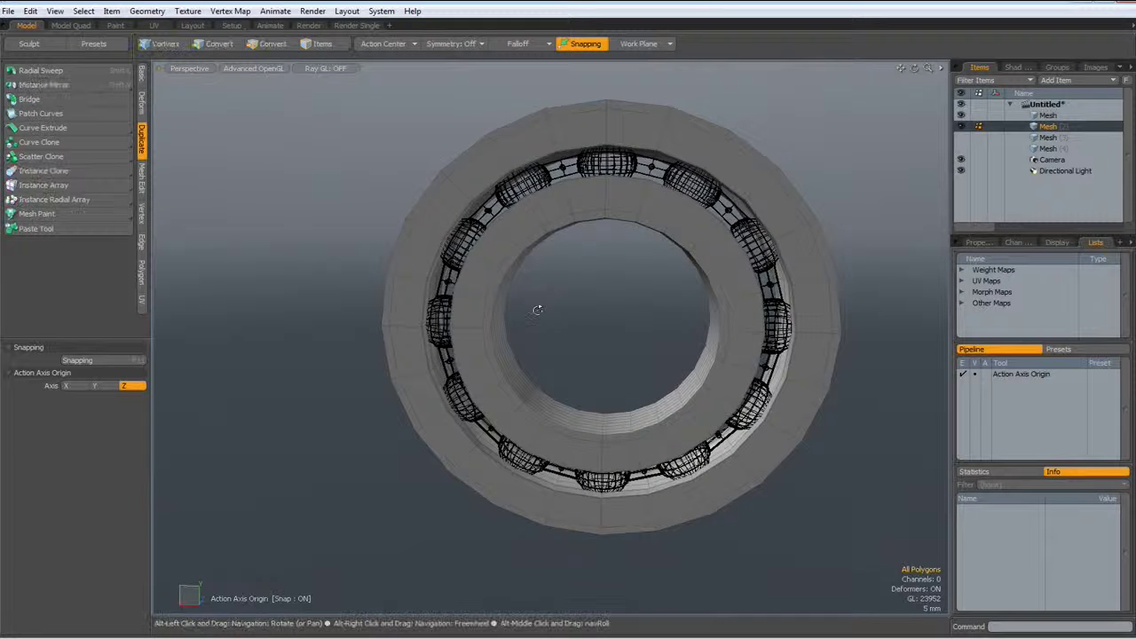
Select front polygons in the upper-right part of the outer ring, expand the selection to a full quarter of the ring, and delete it.
{"action": "mouse_move", "coordinate": [535, 309]}
{"action": "left_mouse_down", "text": "alt"}
{"action": "mouse_move", "coordinate": [562, 310]}
{"action": "mouse_move", "coordinate": [531, 311]}
{"action": "left_mouse_up", "text": "alt"}
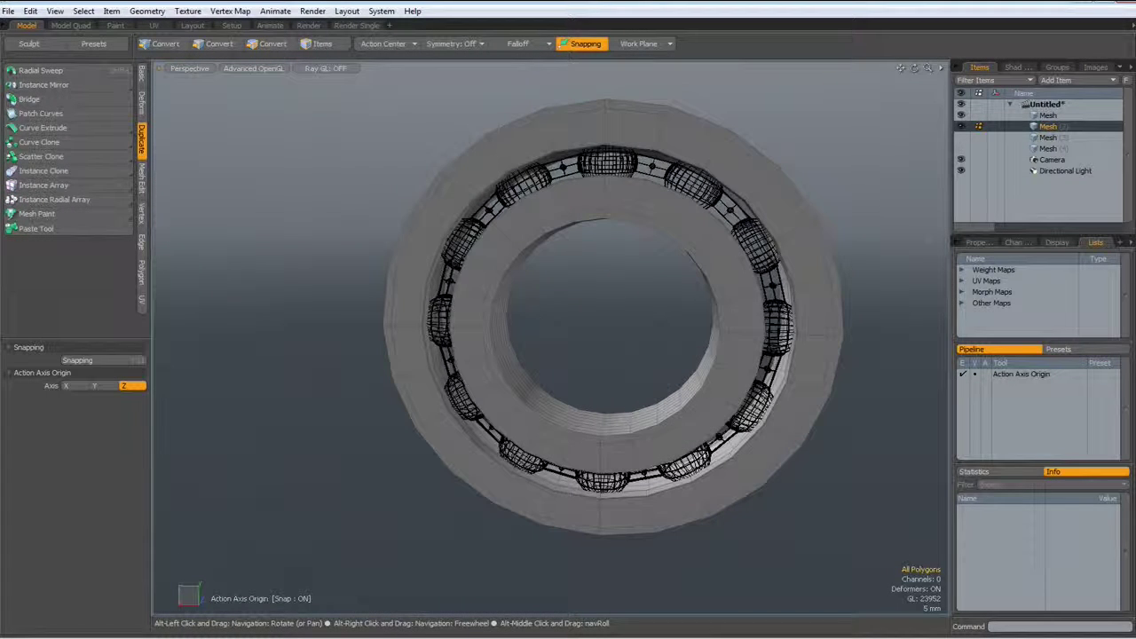
{"action": "left_click", "coordinate": [751, 184]}
{"action": "left_click", "coordinate": [768, 171], "text": "shift"}
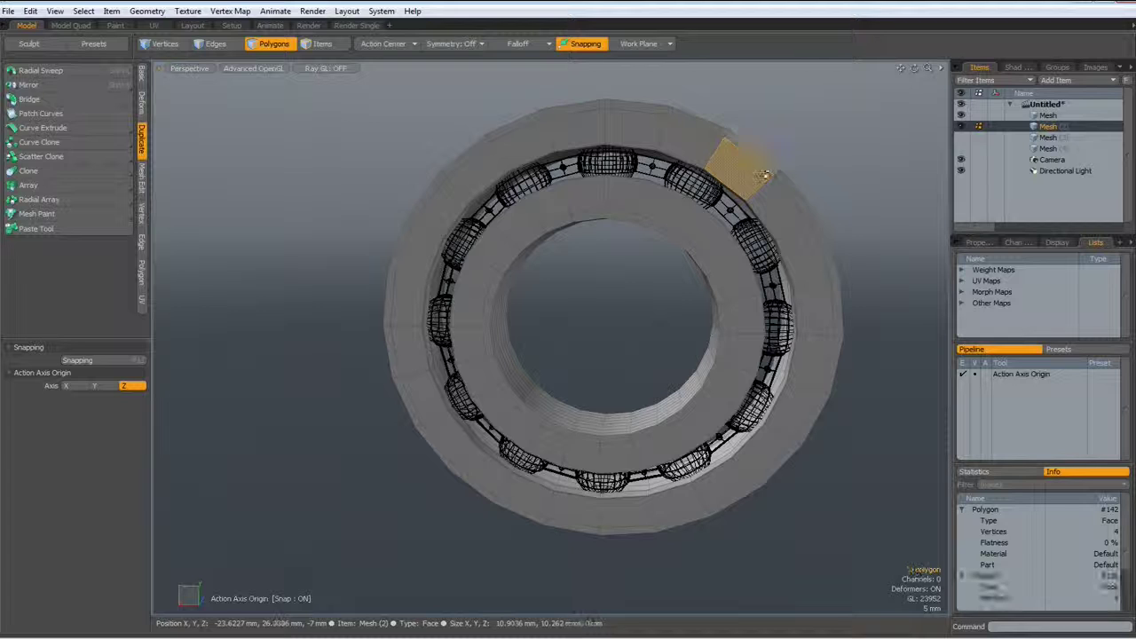
{"action": "left_click", "coordinate": [778, 208], "text": "shift"}
{"action": "left_click_drag", "start_coordinate": [789, 195], "coordinate": [804, 204]}
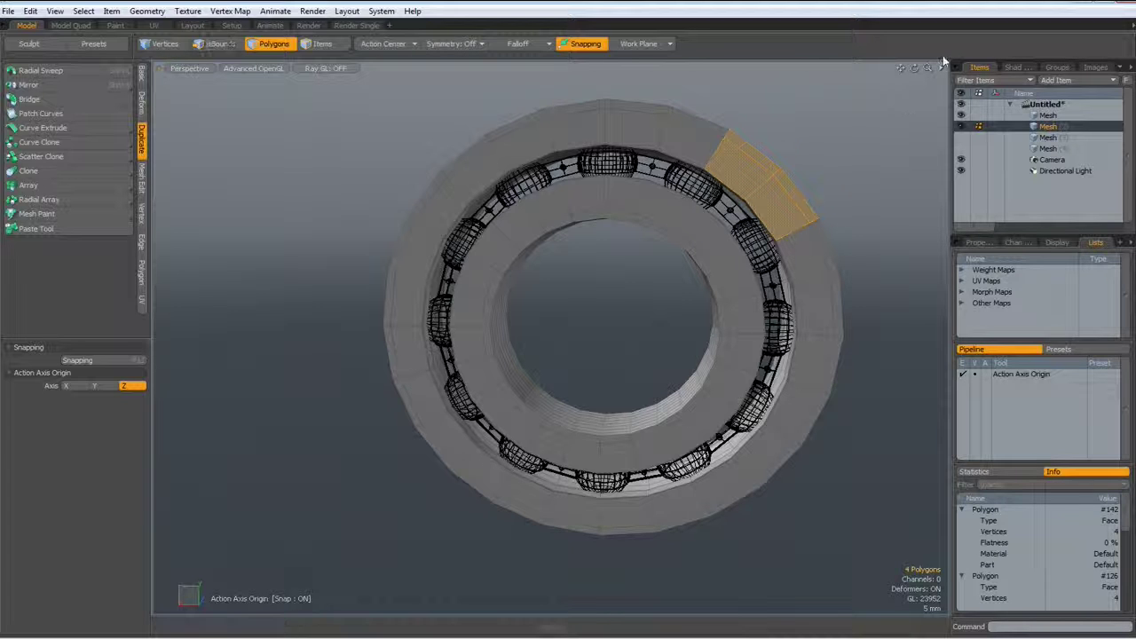
{"action": "key", "text": "shift+Up"}
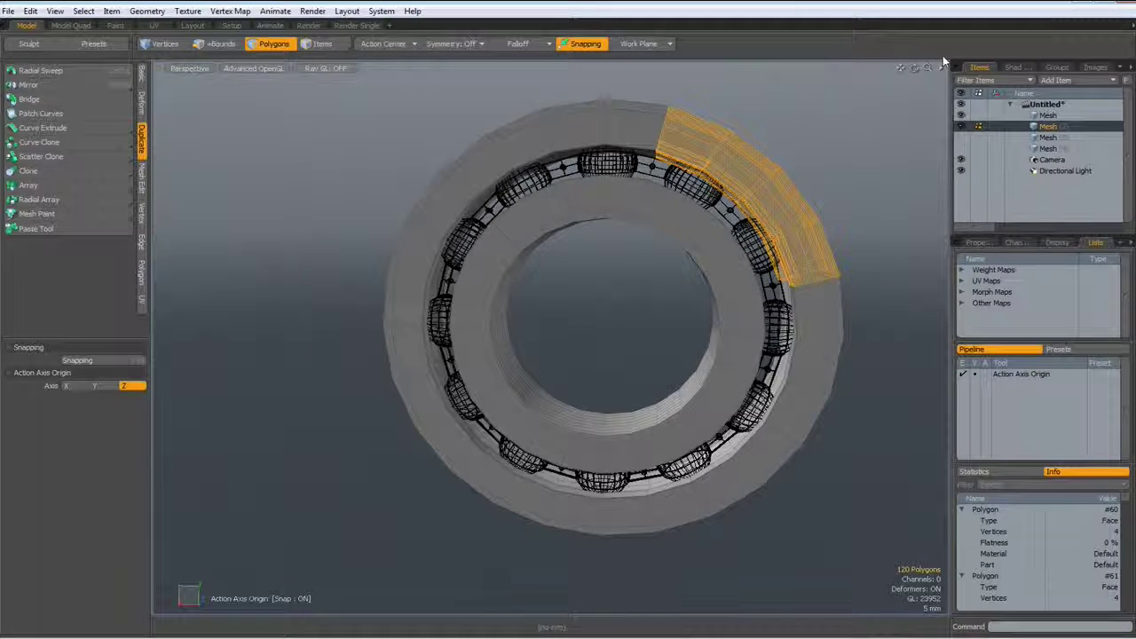
{"action": "key", "text": "shift+Up"}
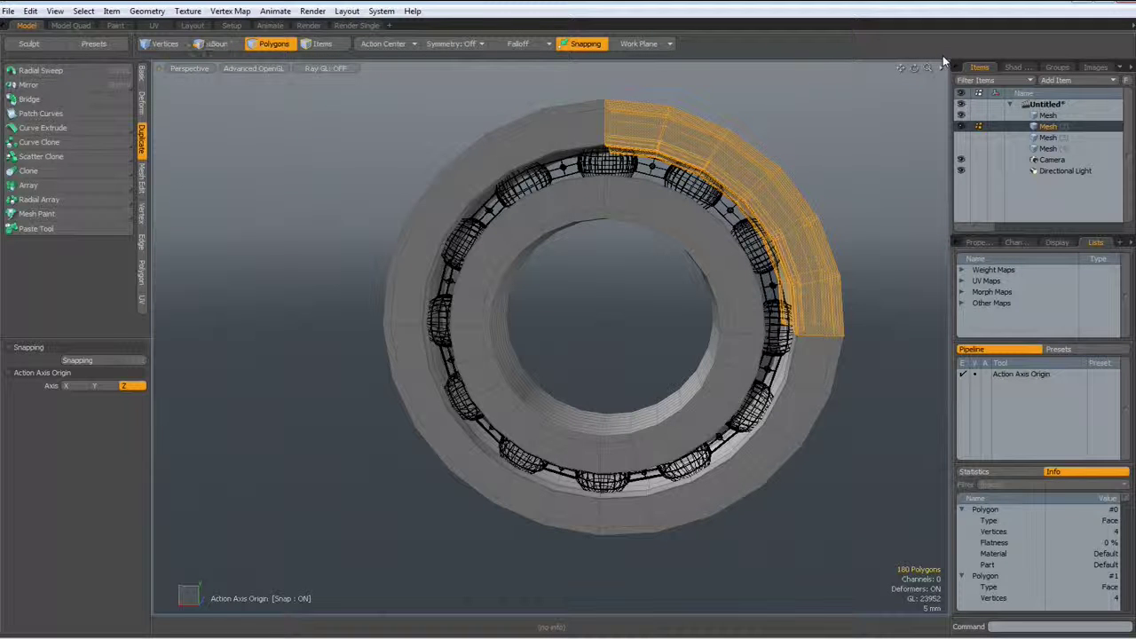
{"action": "key", "text": "Delete"}
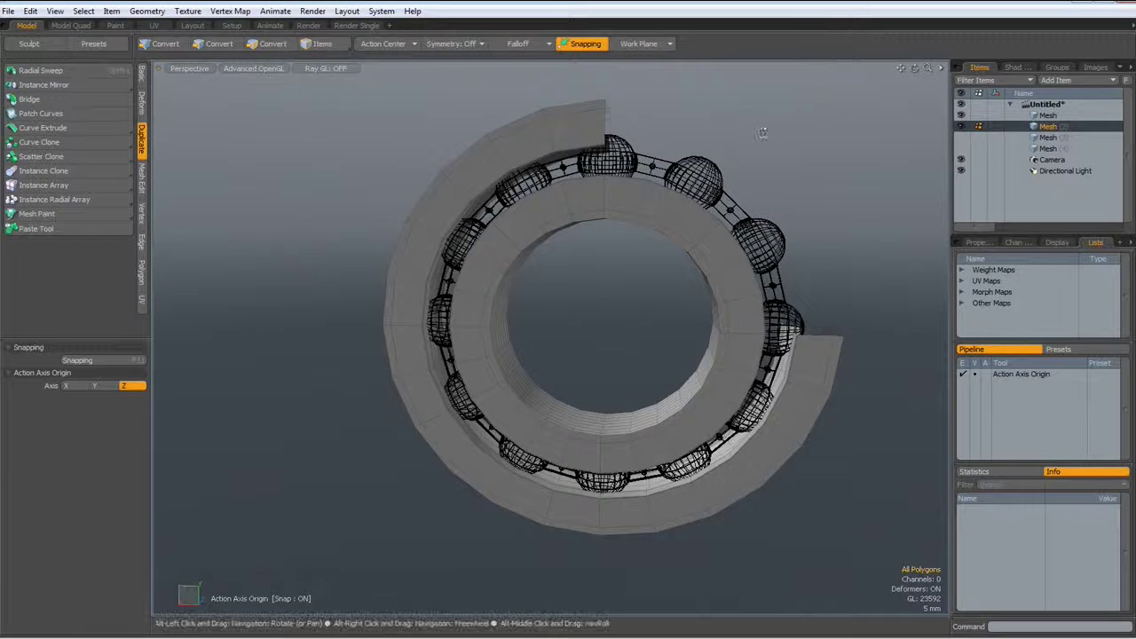
Select the arch plate in the third mesh item and move it 30 mm along Y to the outer ring's upper open end.
{"action": "left_click_drag", "start_coordinate": [761, 132], "coordinate": [612, 159], "text": "alt"}
{"action": "mouse_move", "coordinate": [675, 178]}
{"action": "left_mouse_down", "text": "alt"}
{"action": "mouse_move", "coordinate": [728, 170]}
{"action": "mouse_move", "coordinate": [676, 173]}
{"action": "mouse_move", "coordinate": [686, 178]}
{"action": "left_mouse_up", "text": "alt"}
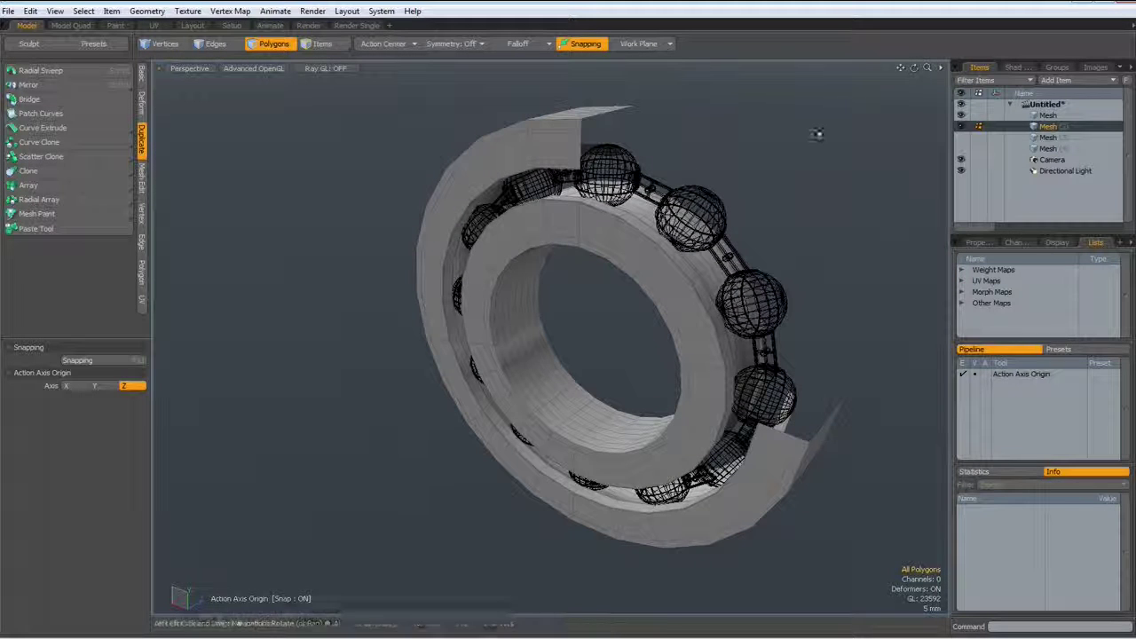
{"action": "left_click", "coordinate": [1043, 138]}
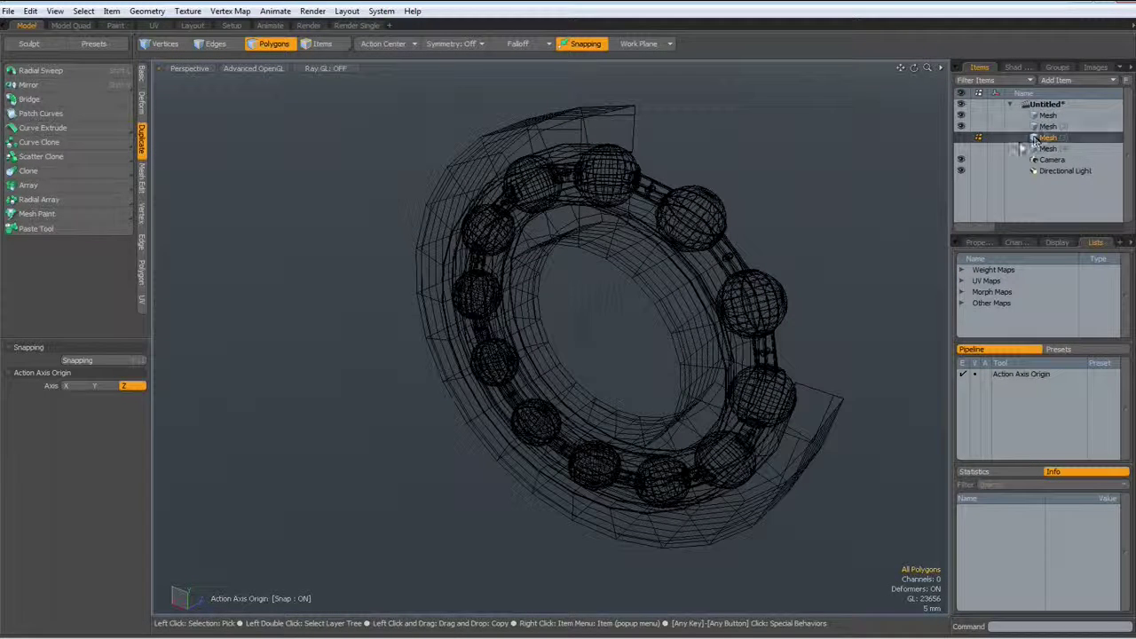
{"action": "left_click_drag", "start_coordinate": [689, 271], "coordinate": [583, 302], "text": "alt"}
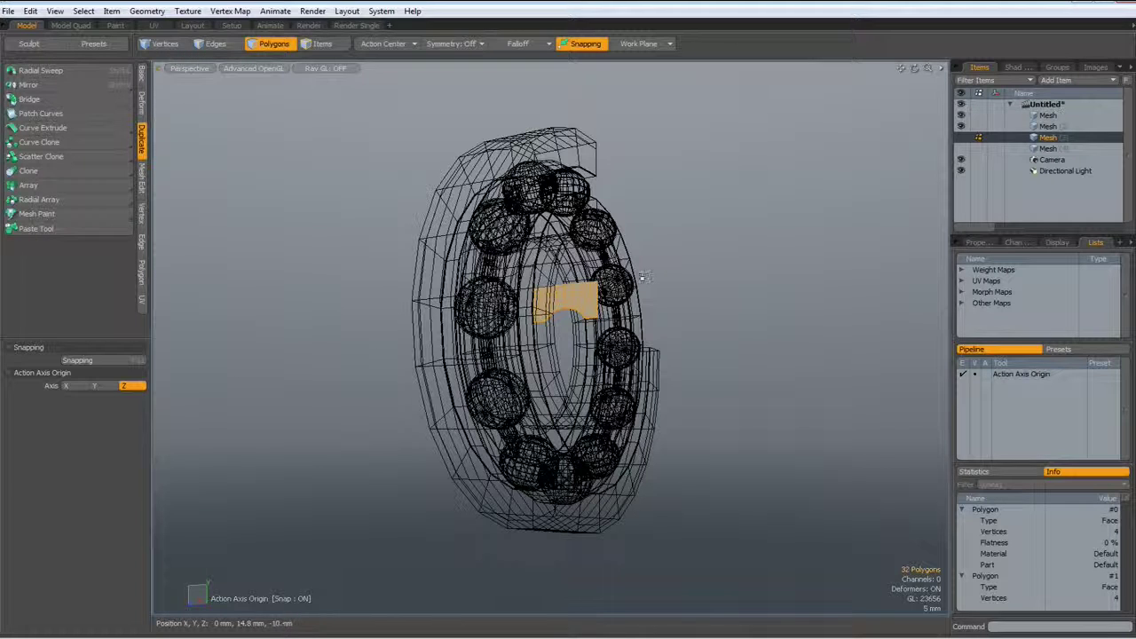
{"action": "left_click_drag", "start_coordinate": [583, 302], "coordinate": [574, 406], "text": "alt"}
{"action": "key", "text": "w"}
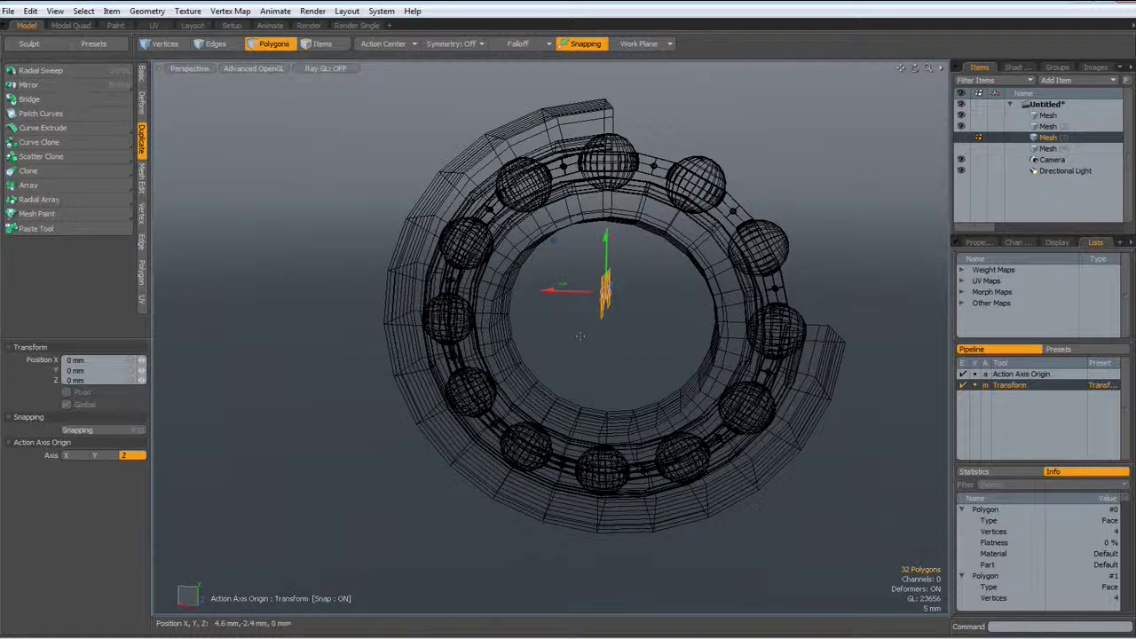
{"action": "left_click_drag", "start_coordinate": [602, 245], "coordinate": [609, 80]}
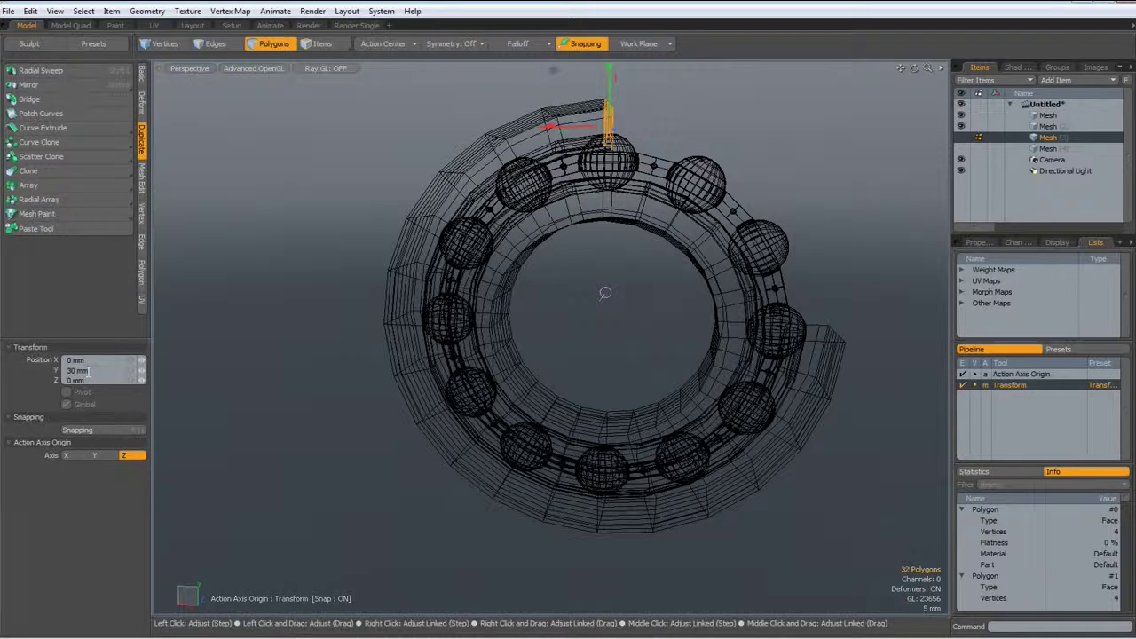
{"action": "left_click_drag", "start_coordinate": [540, 320], "coordinate": [522, 348], "text": "alt"}
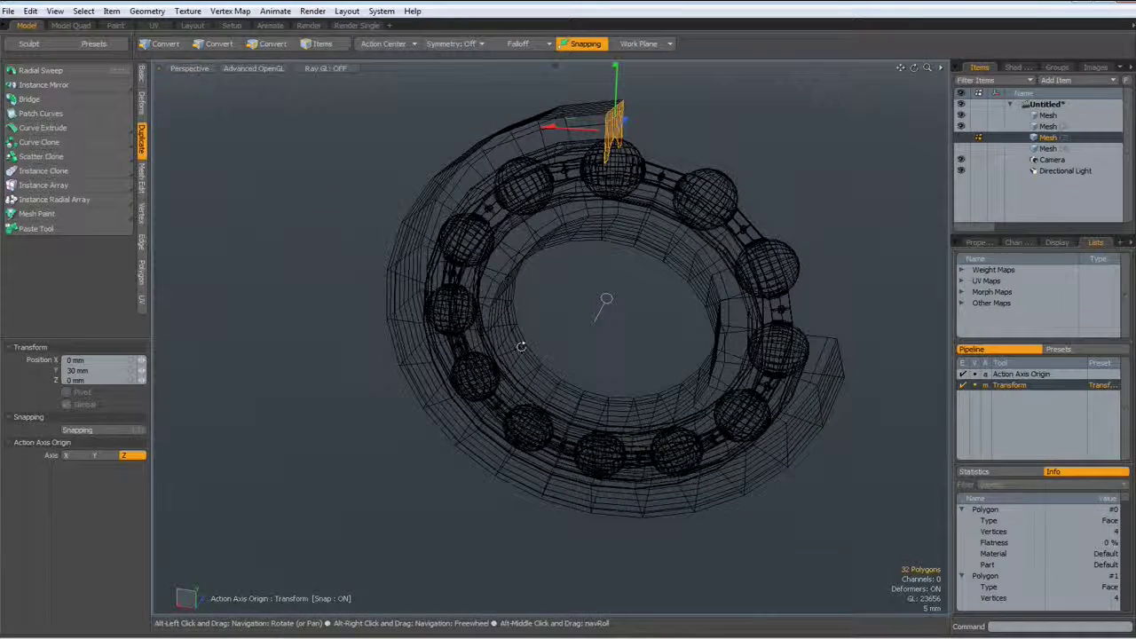
Duplicate the arch plate in place and rotate the copy 90° around Z about the origin onto the ring's other open end.
{"action": "key", "text": "ctrl+c"}
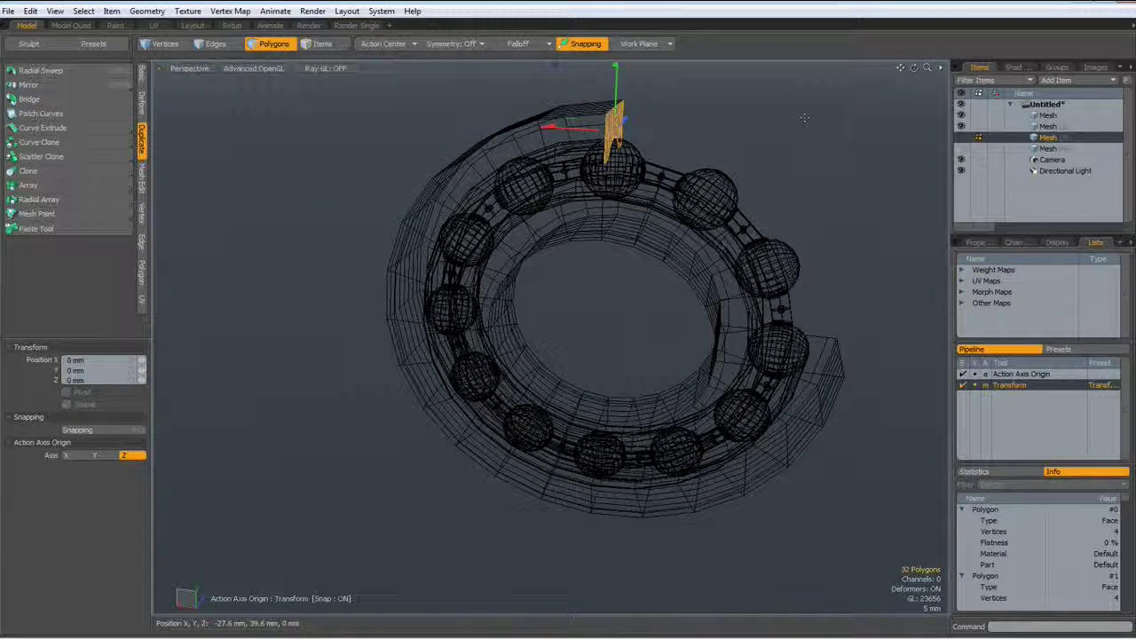
{"action": "key", "text": "space"}
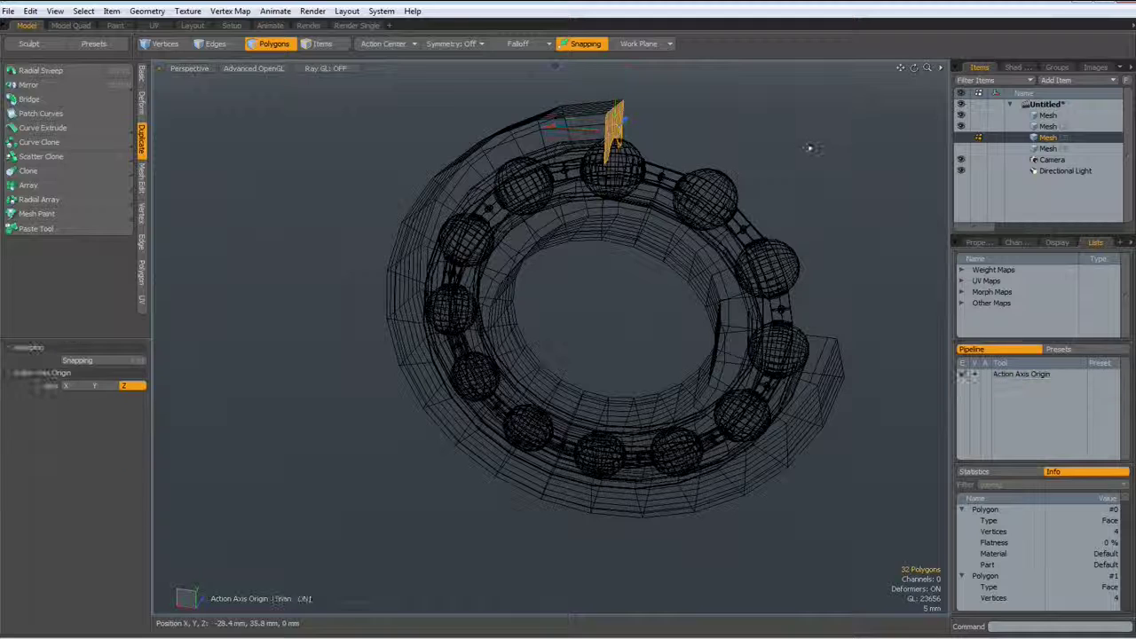
{"action": "double_click", "coordinate": [614, 126]}
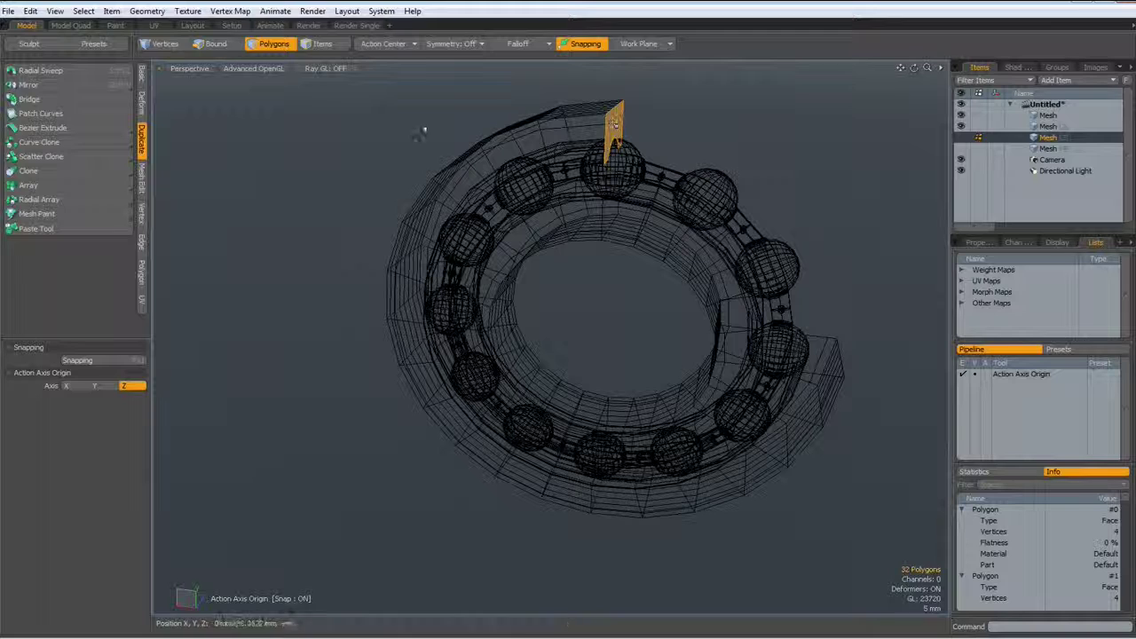
{"action": "left_click", "coordinate": [383, 43]}
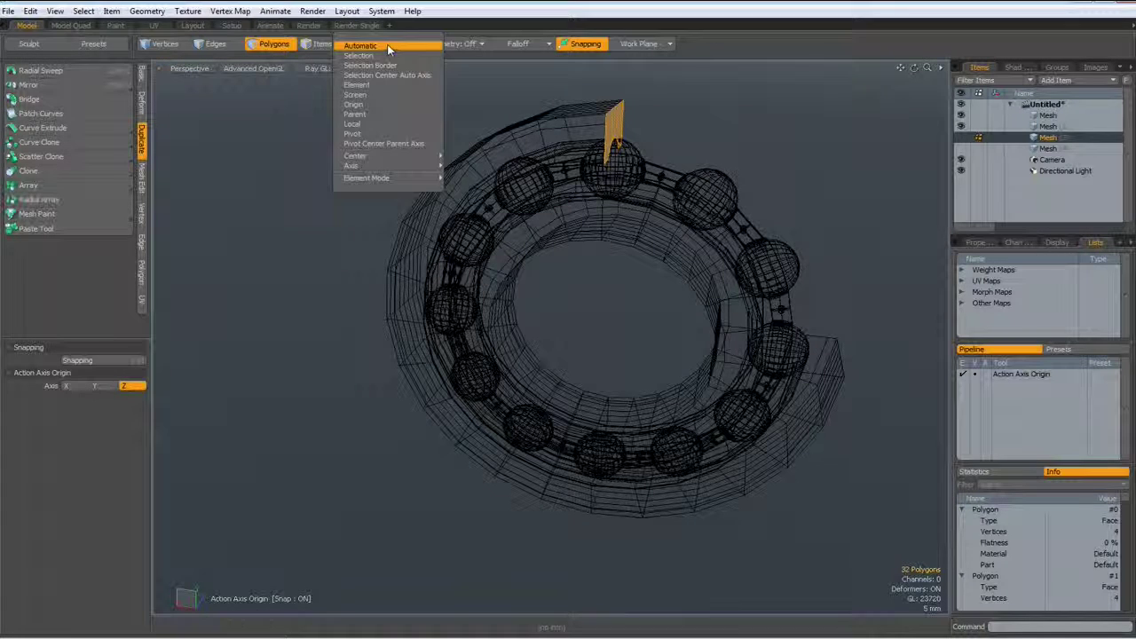
{"action": "left_click", "coordinate": [371, 103]}
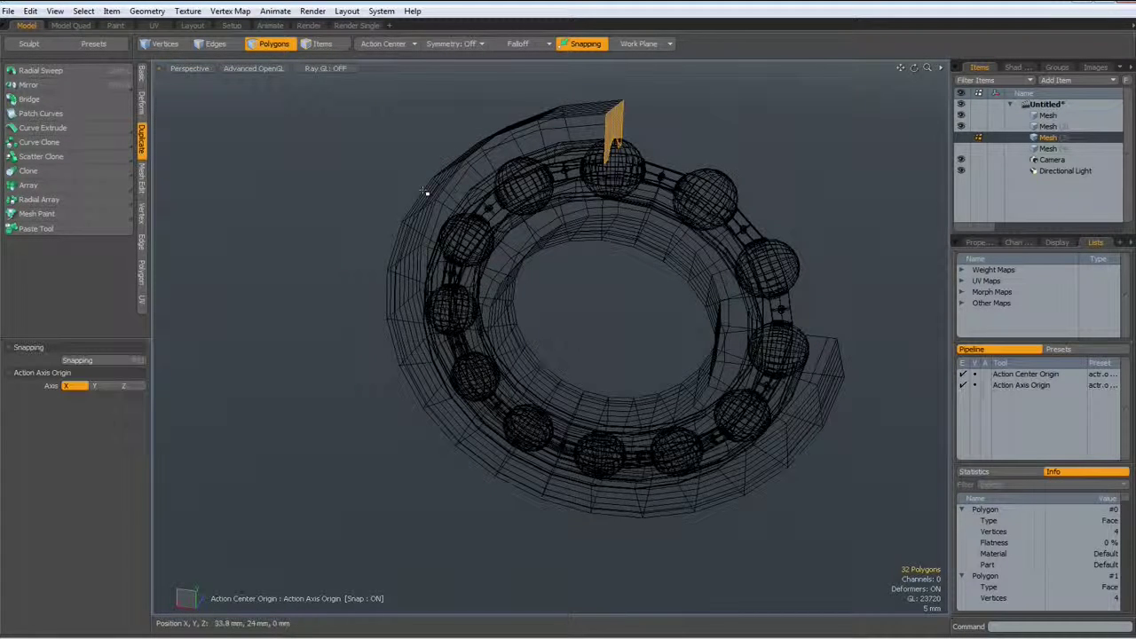
{"action": "key", "text": "e"}
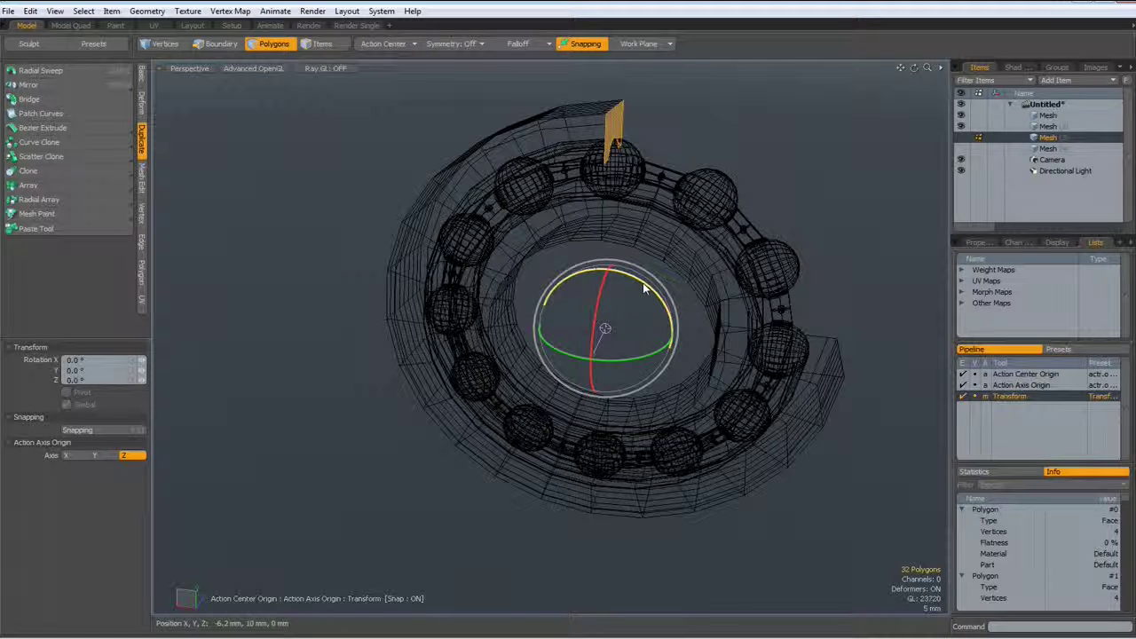
{"action": "left_click_drag", "start_coordinate": [645, 282], "coordinate": [668, 361]}
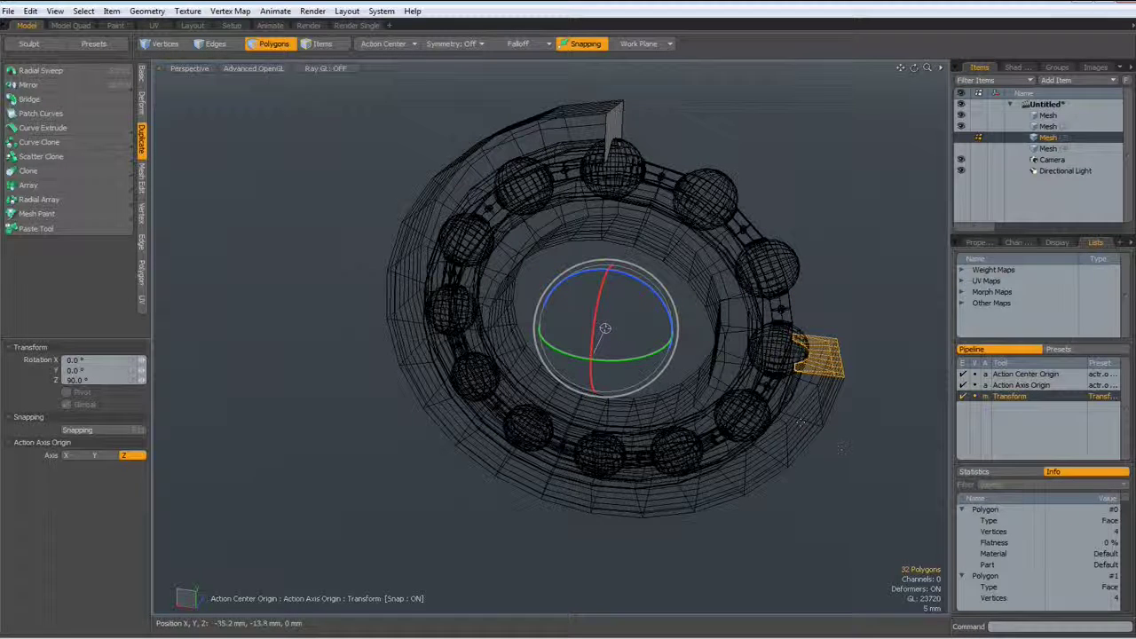
{"action": "key", "text": "space"}
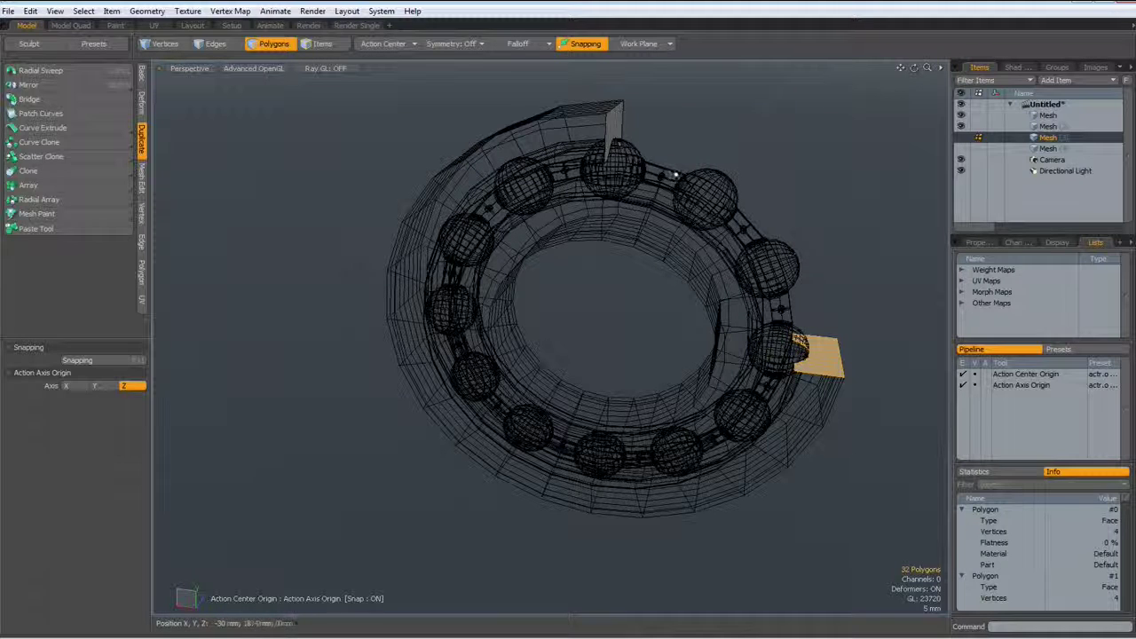
Select both arch plates, cut them from the third mesh item, and paste them into the second mesh item with the rings.
{"action": "left_click", "coordinate": [616, 124], "text": "shift"}
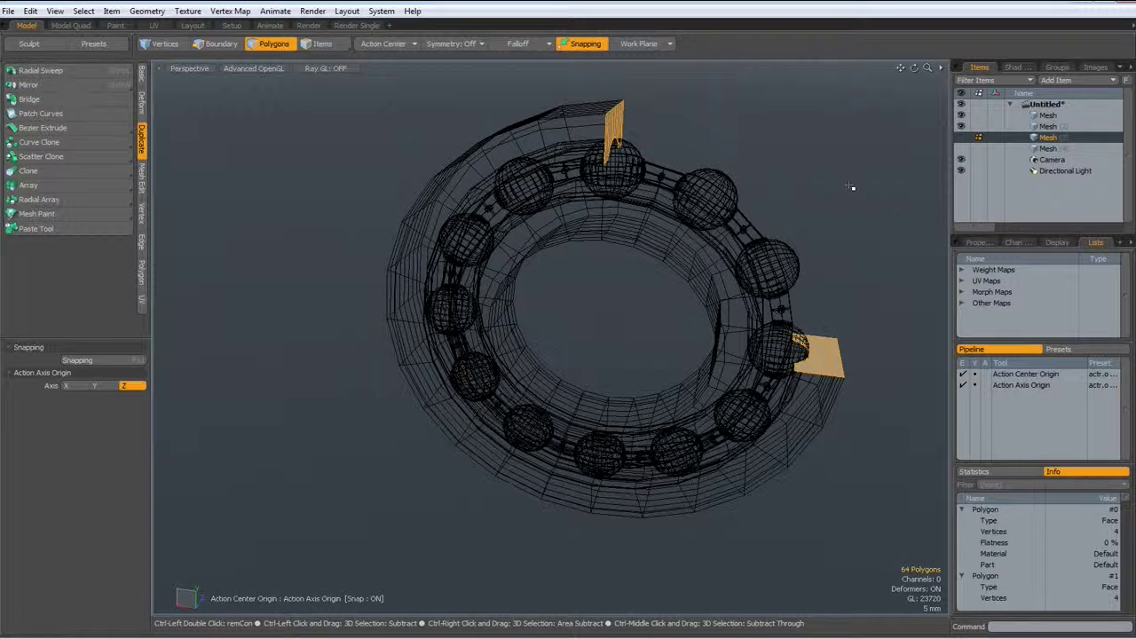
{"action": "key", "text": "ctrl+x"}
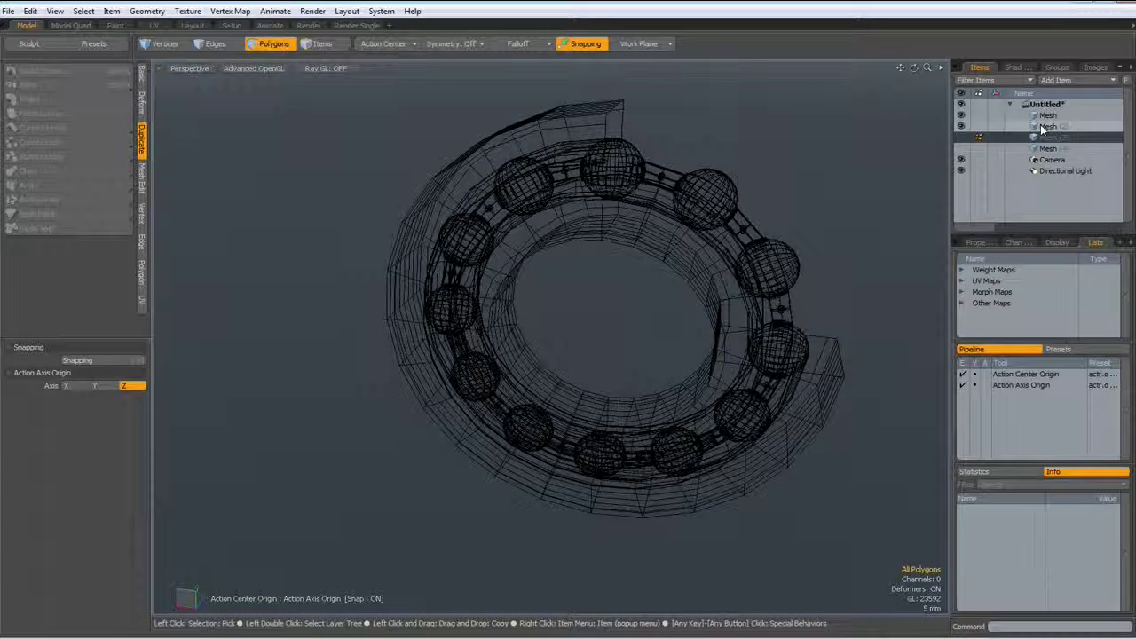
{"action": "left_click", "coordinate": [1043, 126]}
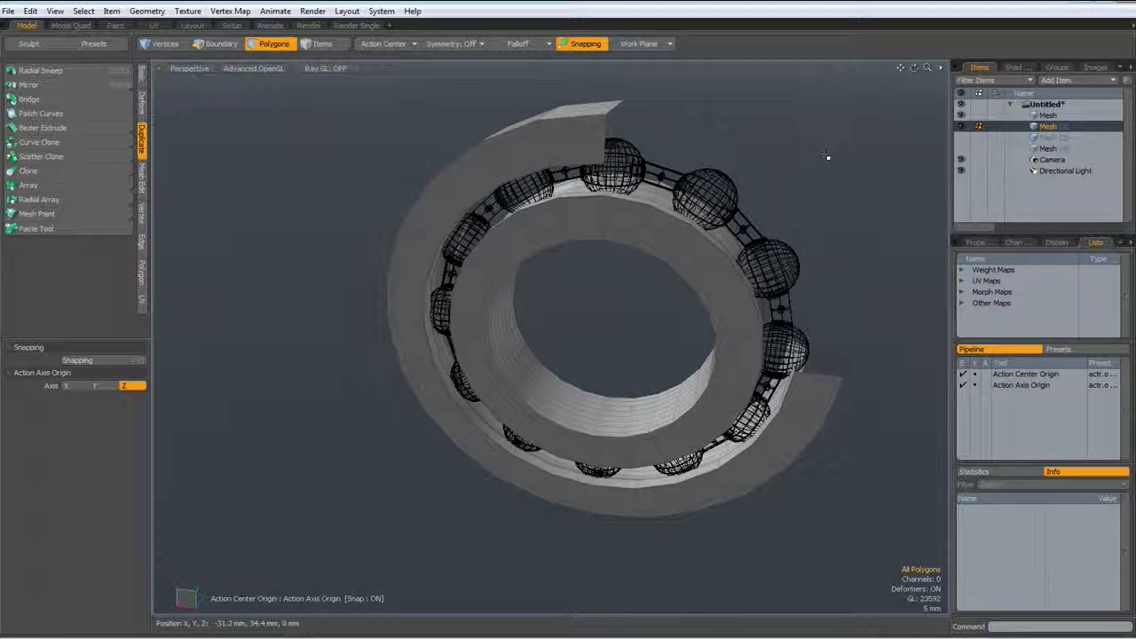
{"action": "key", "text": "ctrl+v"}
Merge the vertices of the second mesh item with the Automatic range and check the capped ends with subdivision temporarily switched on.
{"action": "left_click_drag", "start_coordinate": [759, 120], "coordinate": [612, 152], "text": "alt"}
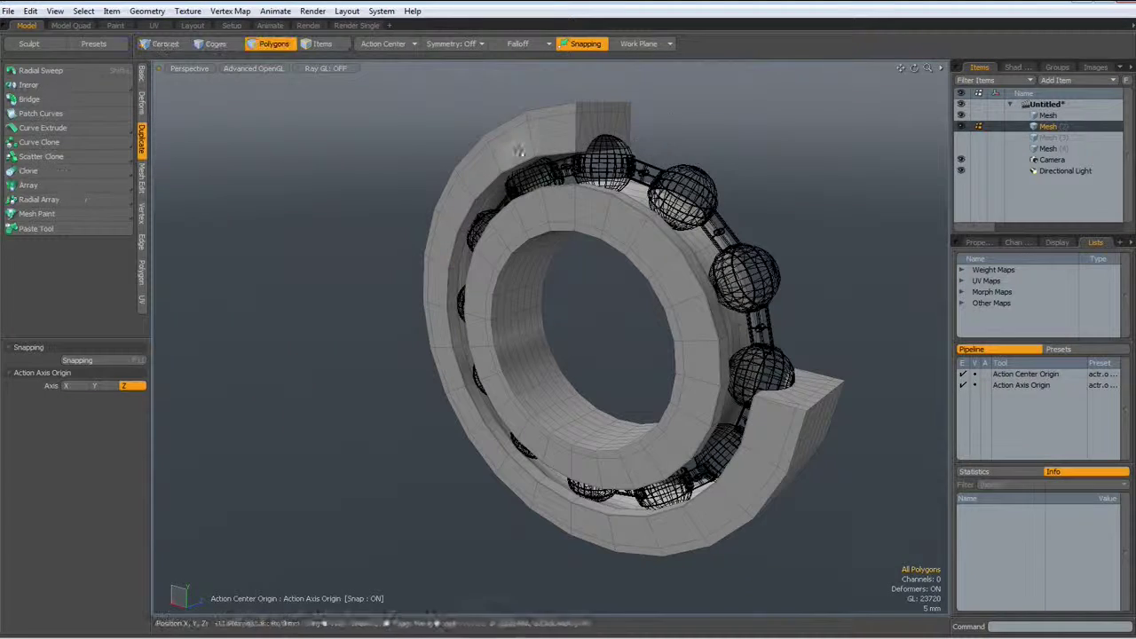
{"action": "scroll", "coordinate": [788, 412], "scroll_direction": "up", "scroll_amount": 5}
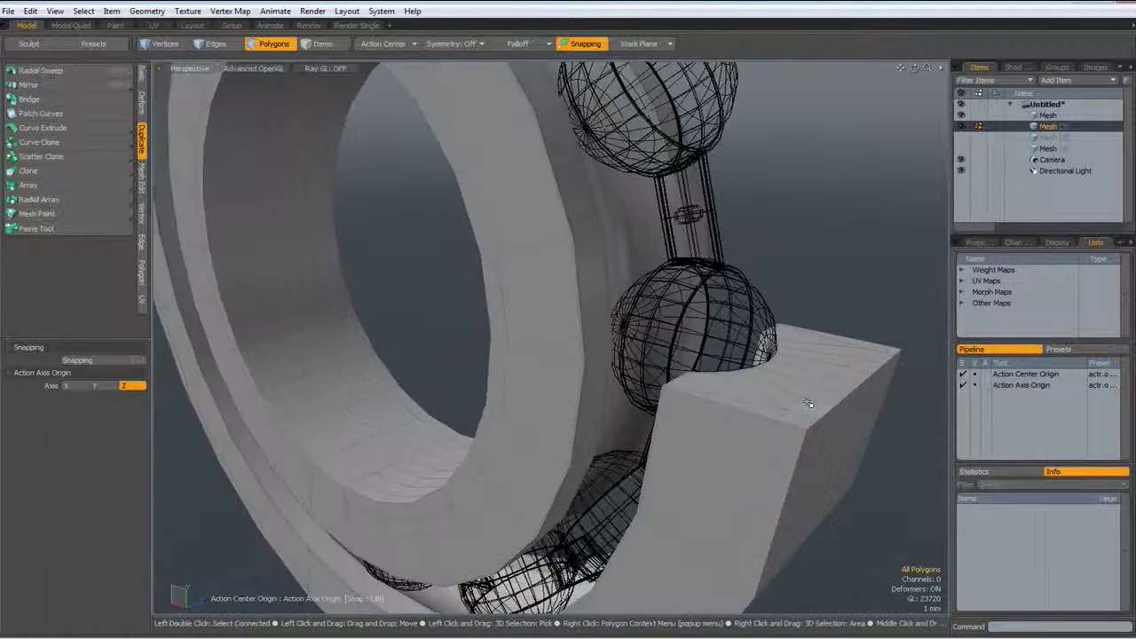
{"action": "scroll", "coordinate": [788, 413], "scroll_direction": "down", "scroll_amount": 4}
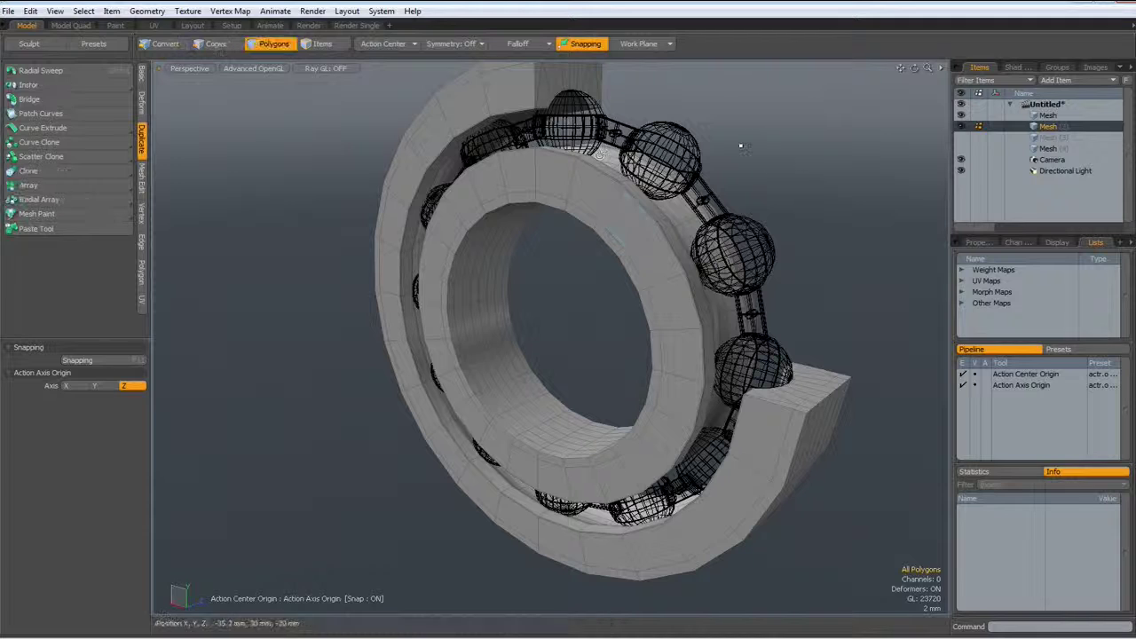
{"action": "mouse_move", "coordinate": [803, 278]}
{"action": "left_mouse_down", "text": "alt"}
{"action": "mouse_move", "coordinate": [867, 277]}
{"action": "mouse_move", "coordinate": [770, 246]}
{"action": "mouse_move", "coordinate": [817, 279]}
{"action": "left_mouse_up", "text": "alt"}
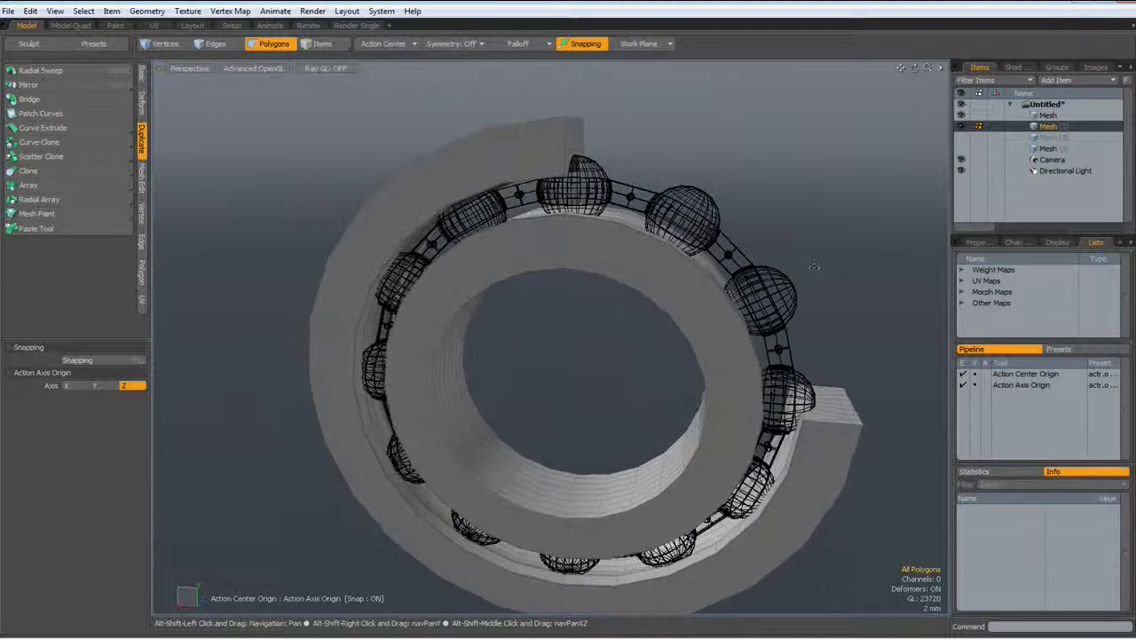
{"action": "left_click", "coordinate": [141, 213]}
{"action": "left_click", "coordinate": [27, 295]}
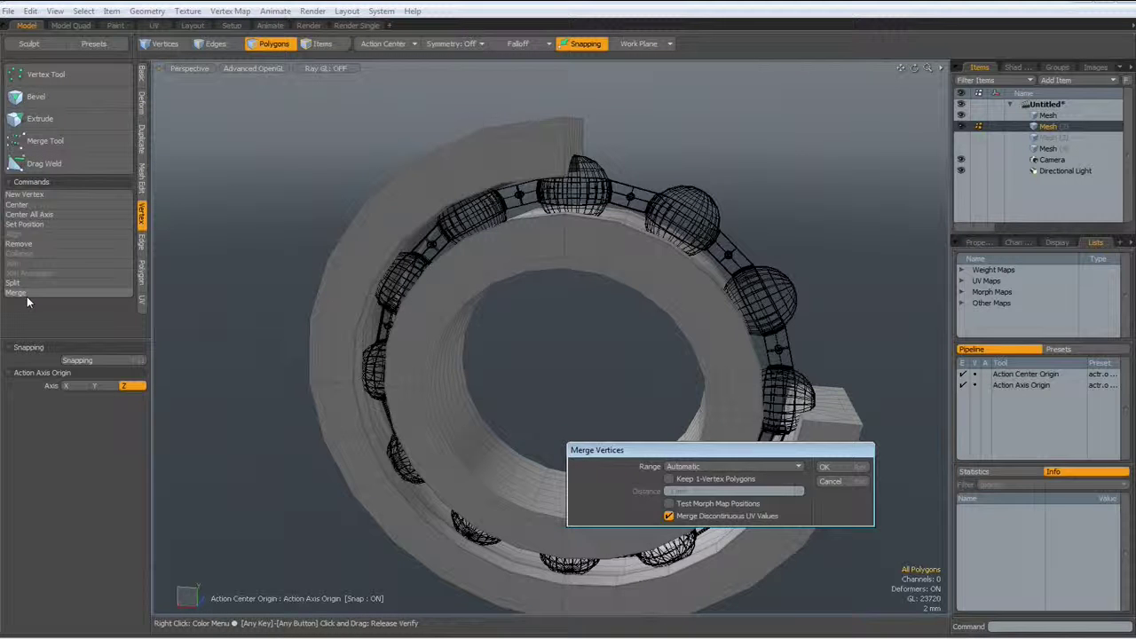
{"action": "key", "text": "Return"}
{"action": "key", "text": "Return"}
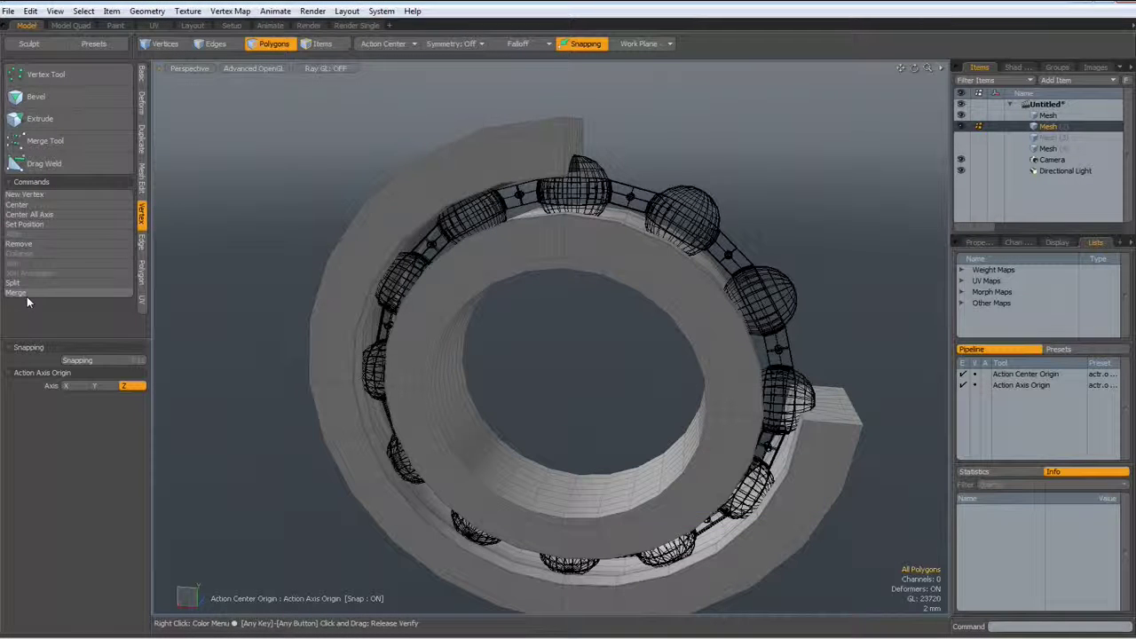
{"action": "key", "text": "Tab"}
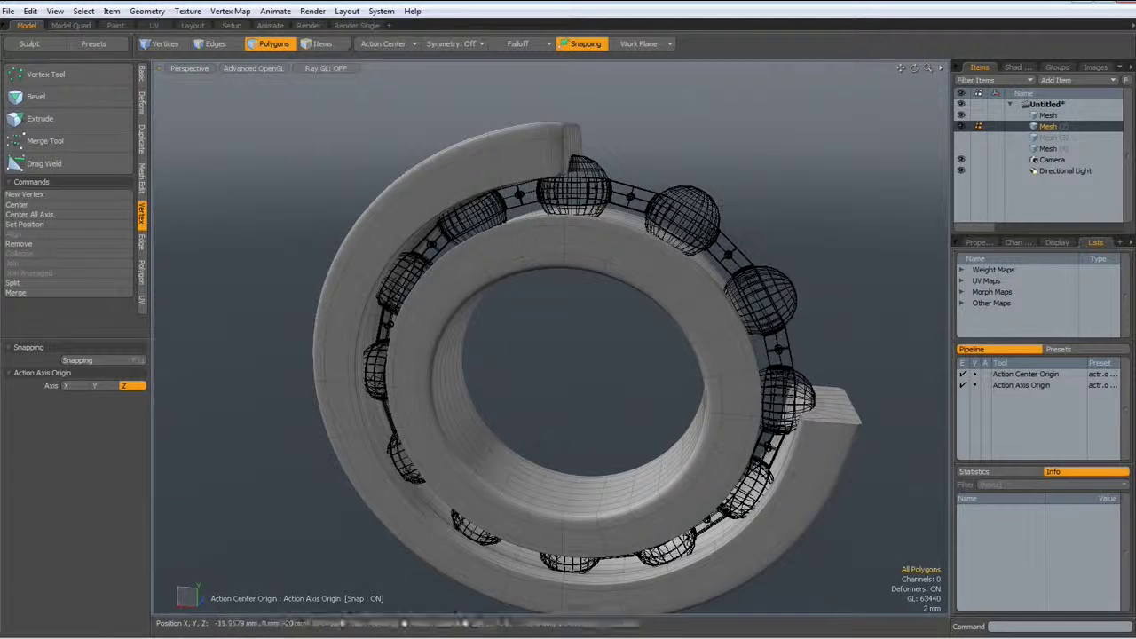
{"action": "key", "text": "Tab"}
Select the vertices at the outer ring's right-hand open end and scale them flat along Y with the Automatic action center.
{"action": "left_click_drag", "start_coordinate": [905, 489], "coordinate": [751, 326], "text": "alt"}
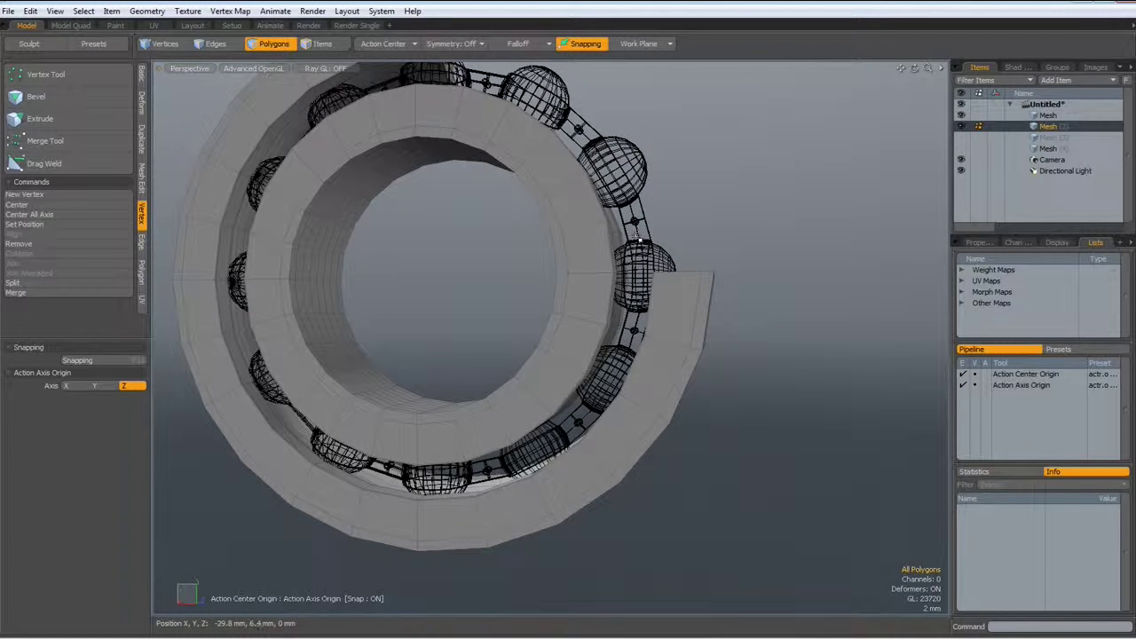
{"action": "right_click_drag", "start_coordinate": [626, 235], "coordinate": [745, 292]}
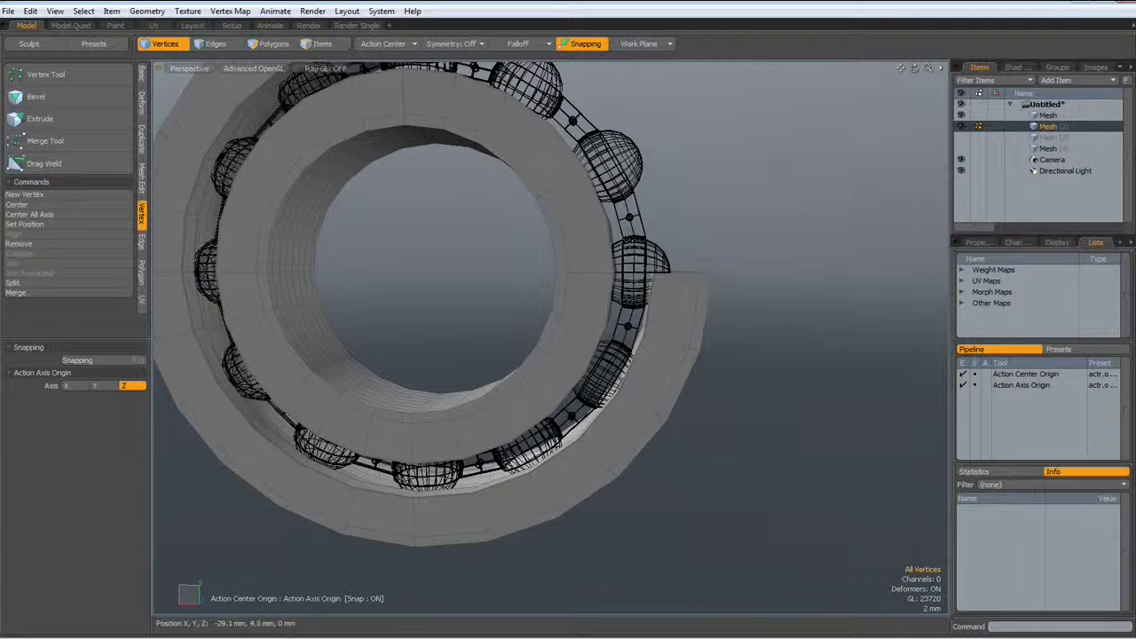
{"action": "right_click_drag", "start_coordinate": [622, 237], "coordinate": [736, 302]}
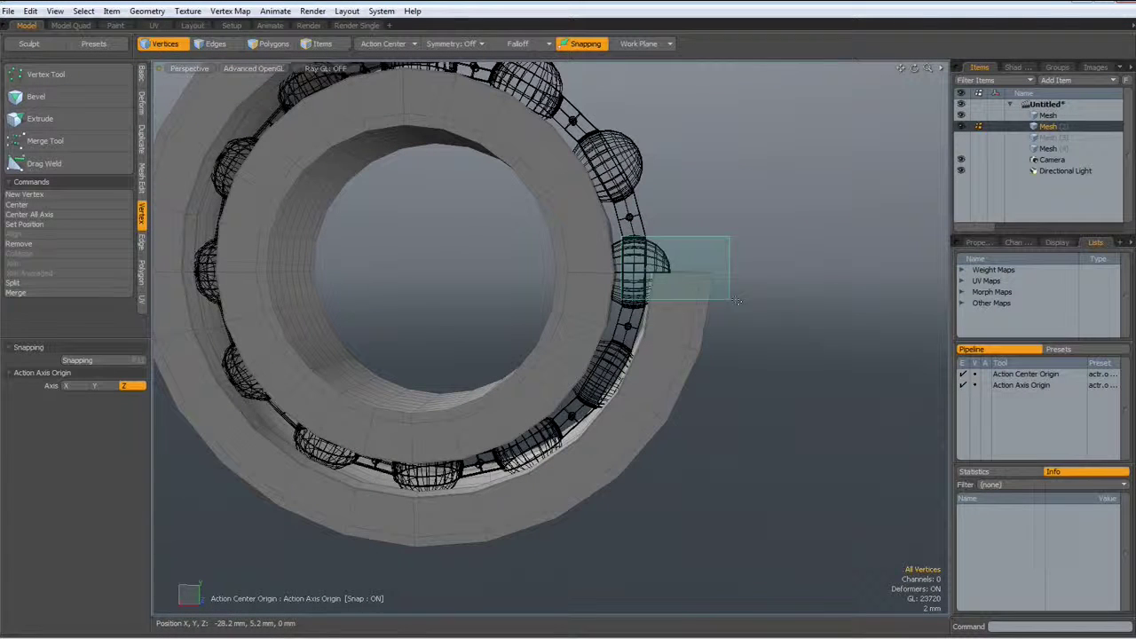
{"action": "left_click_drag", "start_coordinate": [736, 302], "coordinate": [739, 302]}
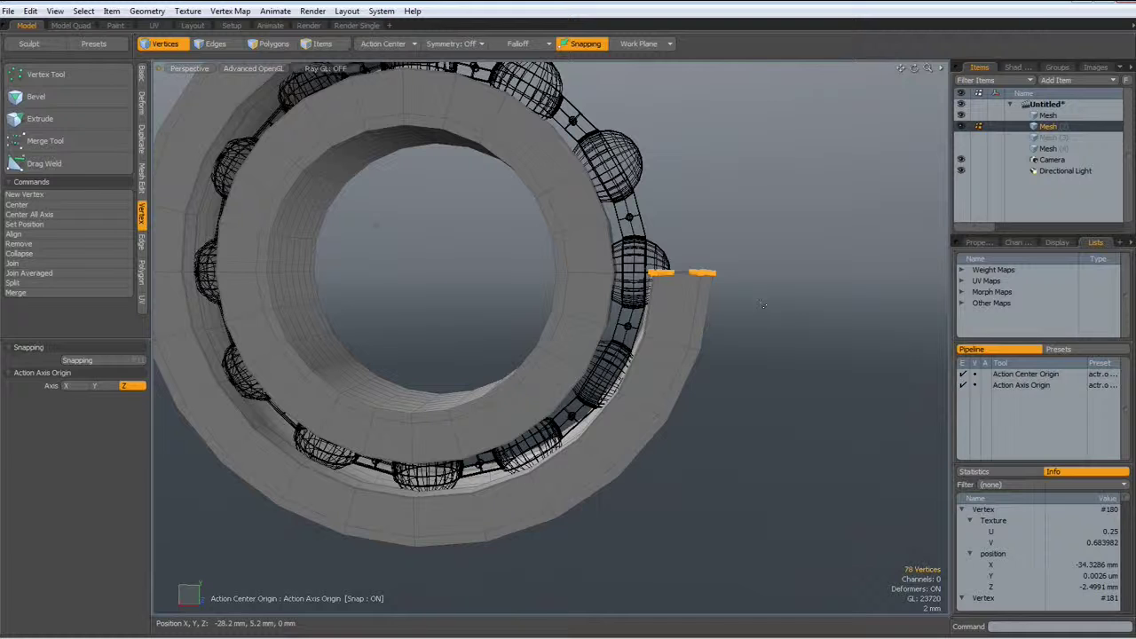
{"action": "key", "text": "r"}
{"action": "left_click", "coordinate": [367, 43]}
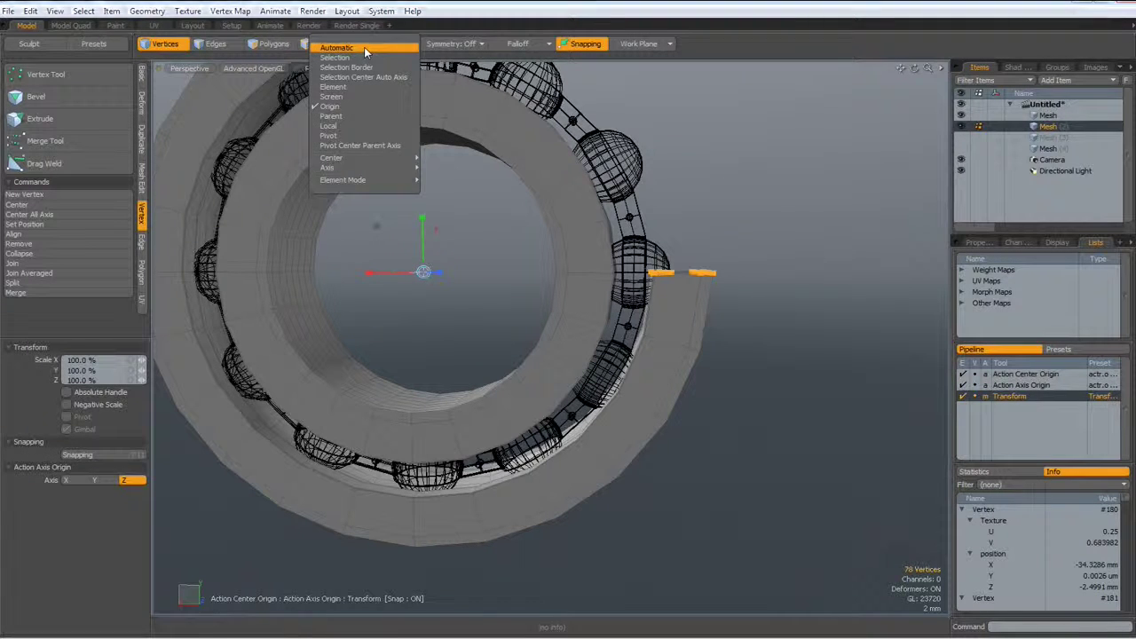
{"action": "left_click", "coordinate": [365, 48]}
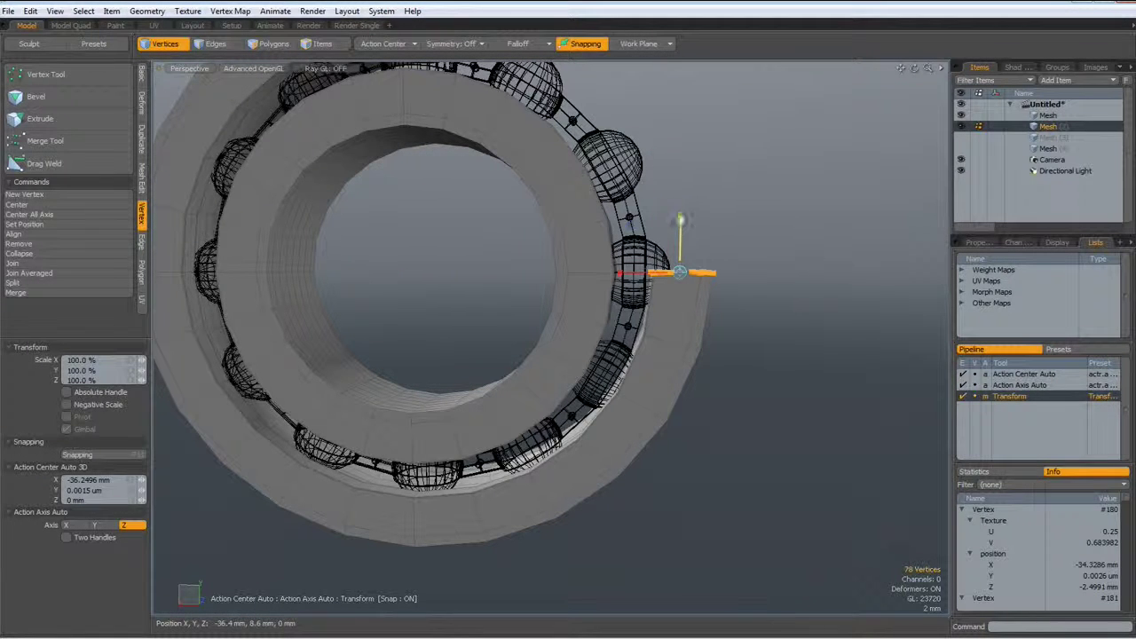
{"action": "key", "text": "space"}
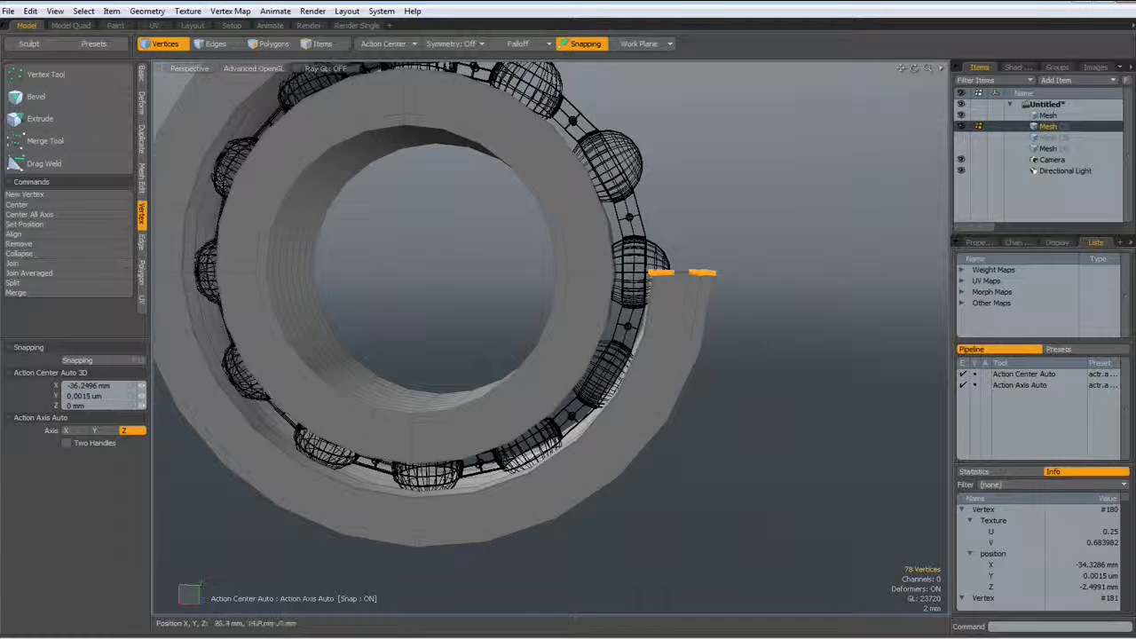
Merge the flattened end vertices, clear the selection, and inspect the closed ring end with subdivision switched on.
{"action": "left_click", "coordinate": [35, 293]}
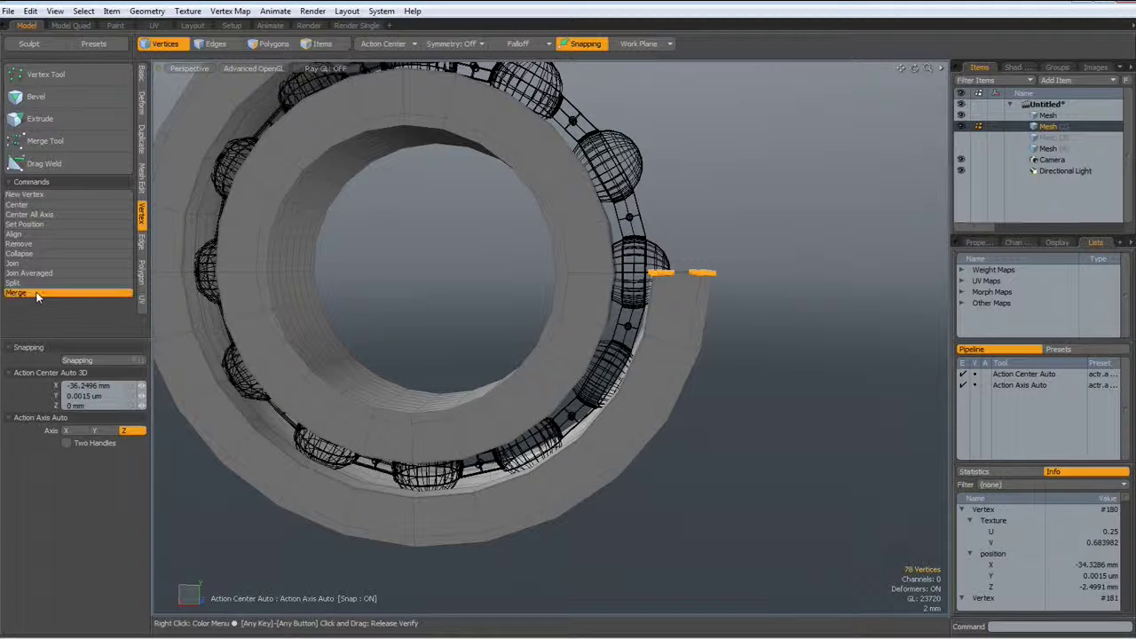
{"action": "key", "text": "Return"}
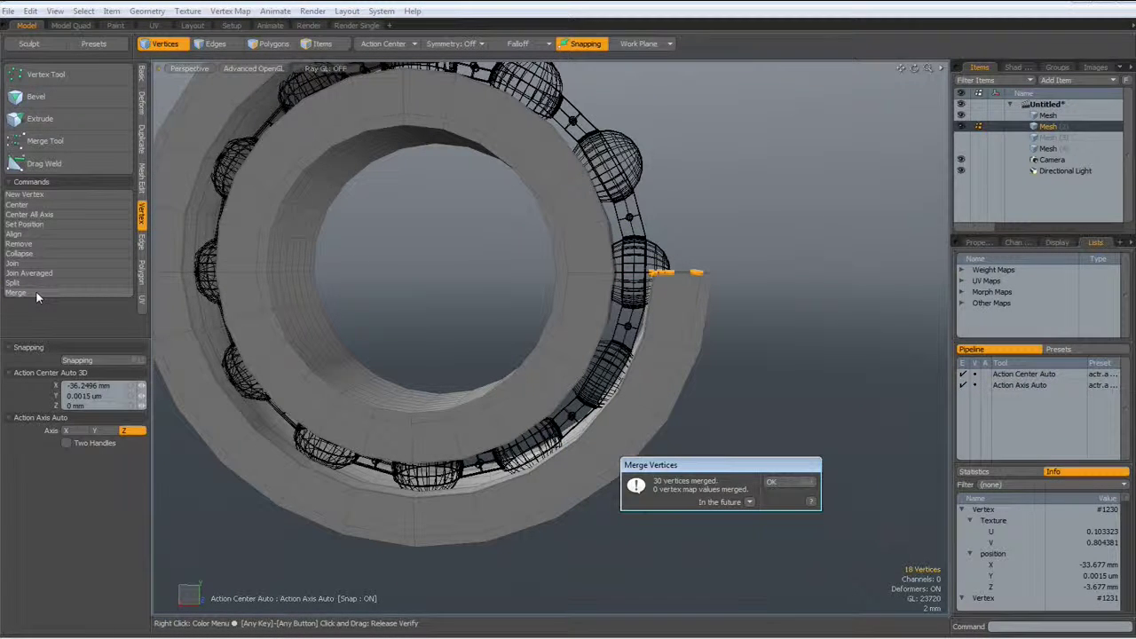
{"action": "key", "text": "Return"}
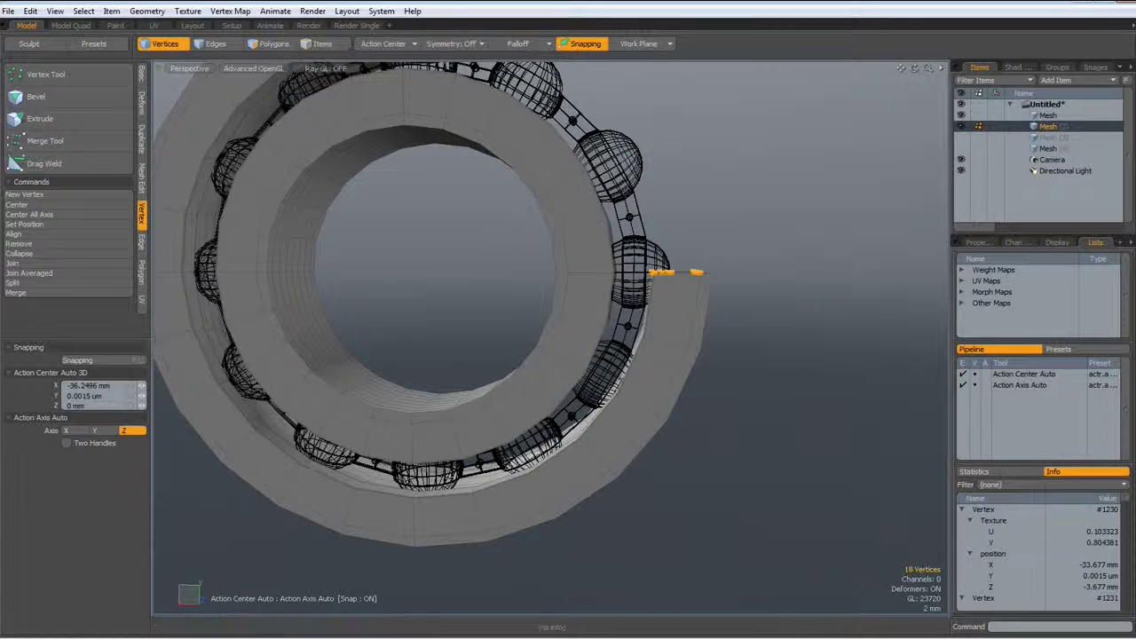
{"action": "left_click", "coordinate": [738, 257]}
{"action": "left_click_drag", "start_coordinate": [652, 270], "coordinate": [712, 303], "text": "alt"}
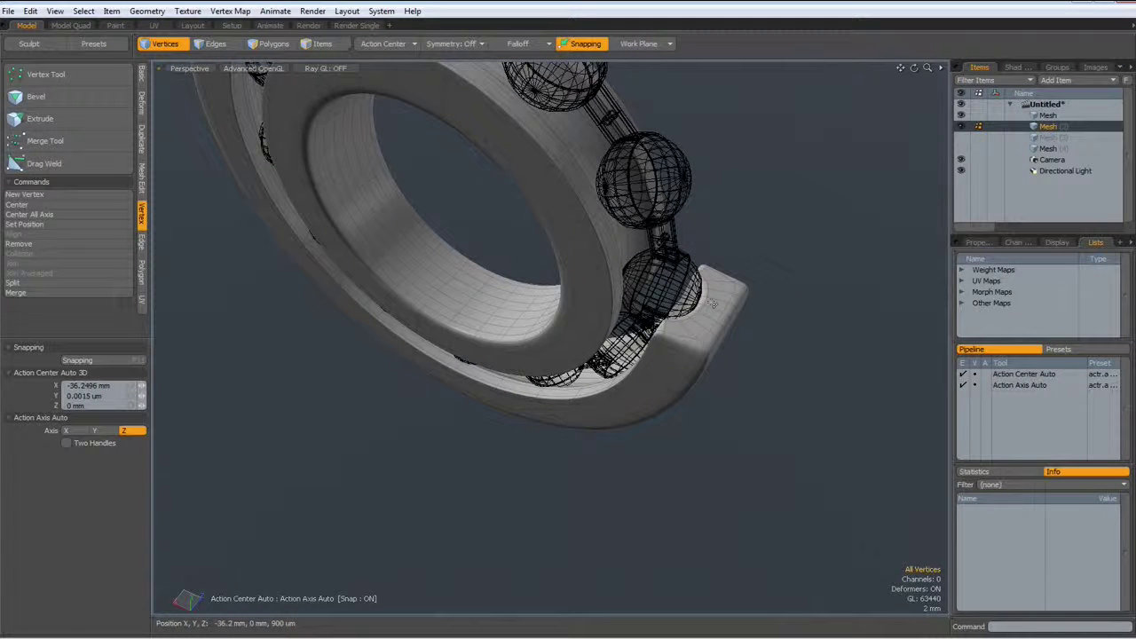
Switch off subdivision on the ring mesh and select the cap polygons at both cutaway ends of the outer ring.
{"action": "key", "text": "Tab"}
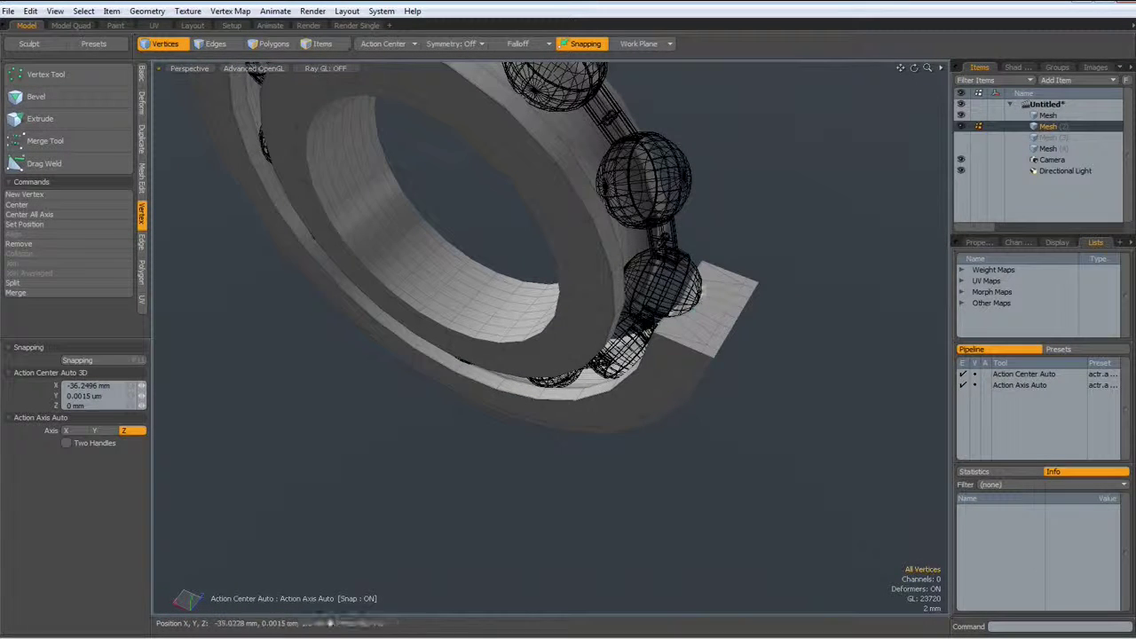
{"action": "left_click_drag", "start_coordinate": [730, 310], "coordinate": [905, 308], "text": "alt"}
{"action": "mouse_move", "coordinate": [509, 323]}
{"action": "left_mouse_down", "text": "alt"}
{"action": "mouse_move", "coordinate": [610, 335]}
{"action": "mouse_move", "coordinate": [607, 354]}
{"action": "mouse_move", "coordinate": [487, 385]}
{"action": "mouse_move", "coordinate": [528, 355]}
{"action": "mouse_move", "coordinate": [549, 361]}
{"action": "left_mouse_up", "text": "alt"}
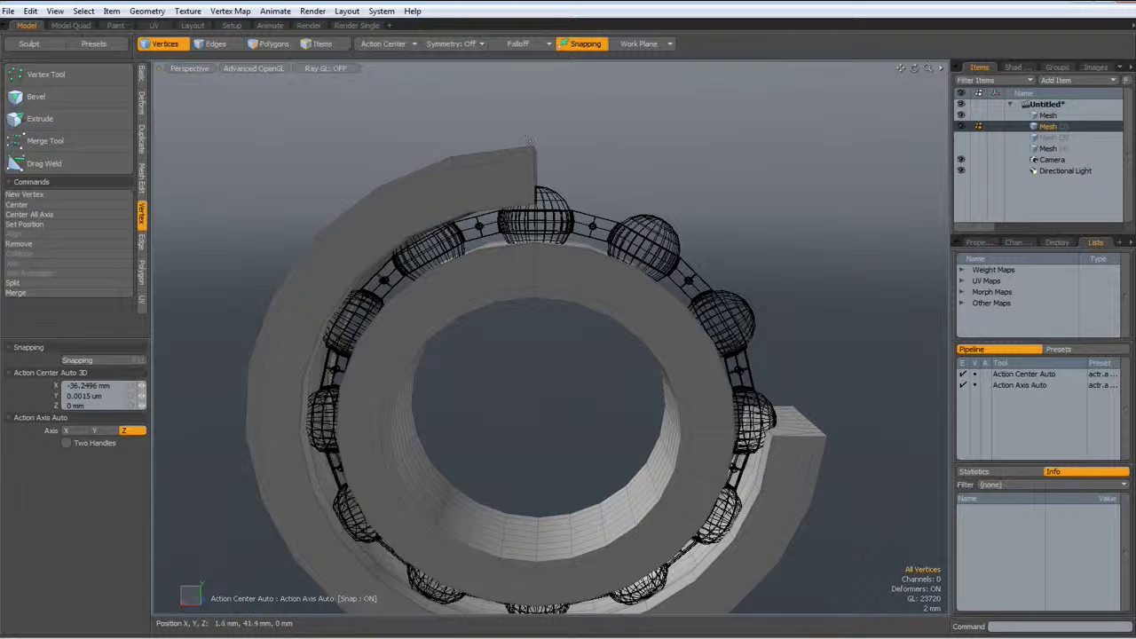
{"action": "left_click_drag", "start_coordinate": [529, 141], "coordinate": [538, 153], "text": "alt"}
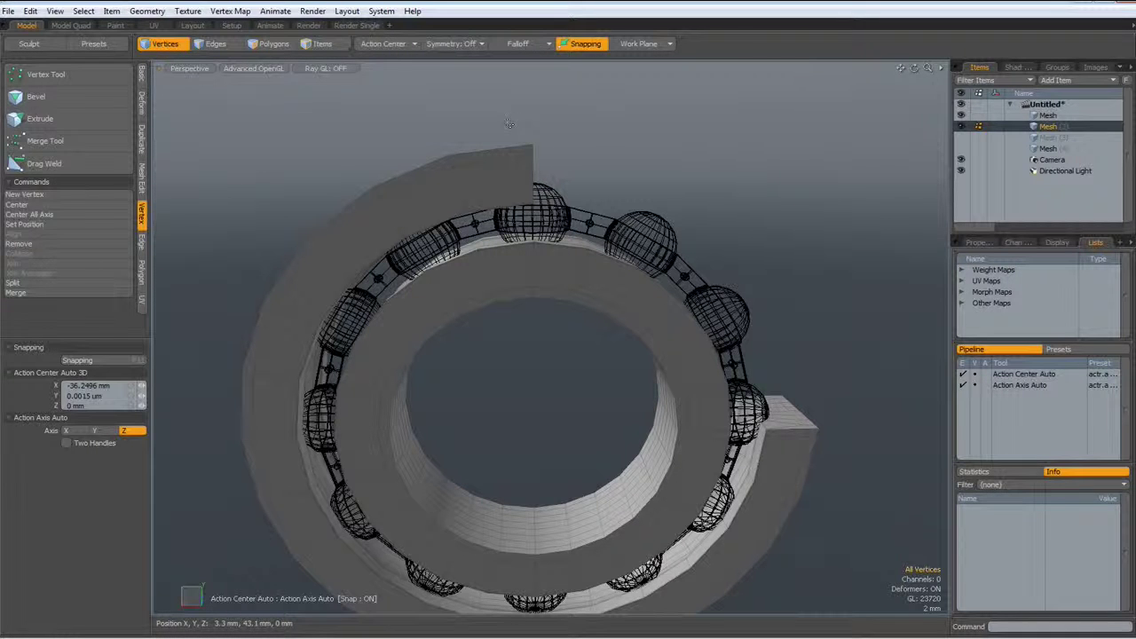
{"action": "key", "text": "3"}
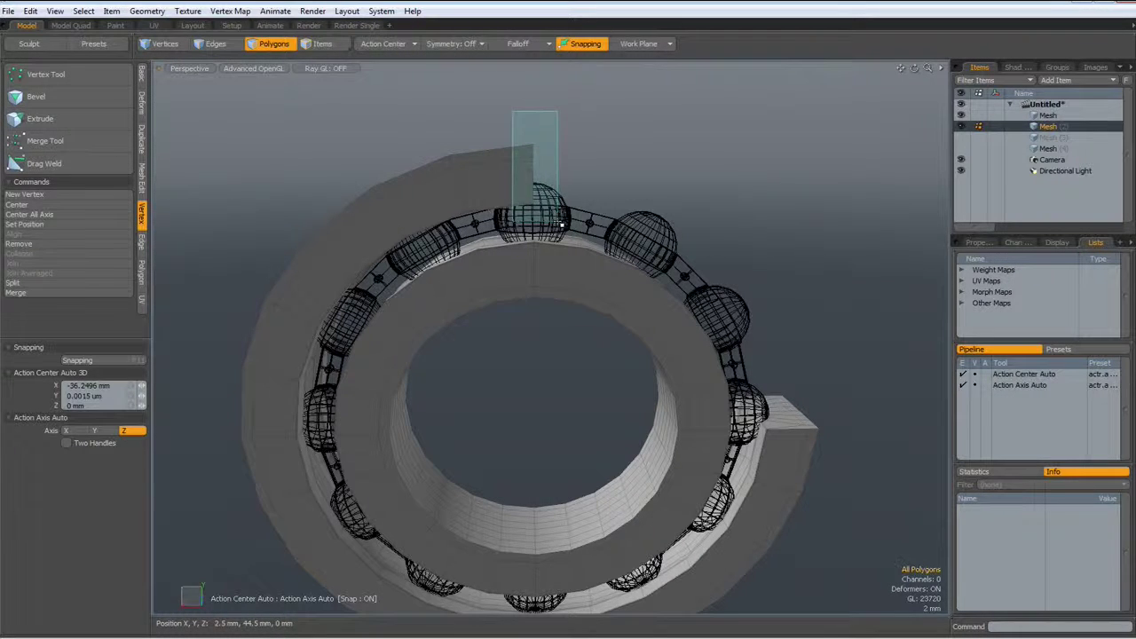
{"action": "left_click", "coordinate": [538, 177]}
{"action": "left_click_drag", "start_coordinate": [850, 379], "coordinate": [765, 433], "text": "alt"}
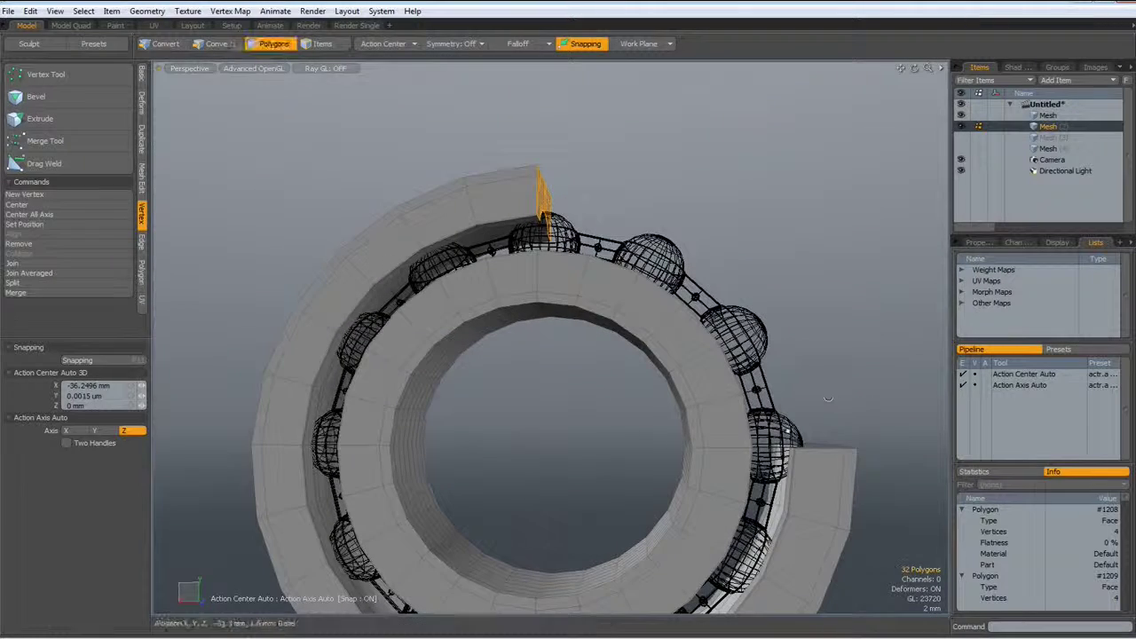
{"action": "left_click", "coordinate": [839, 474], "text": "shift"}
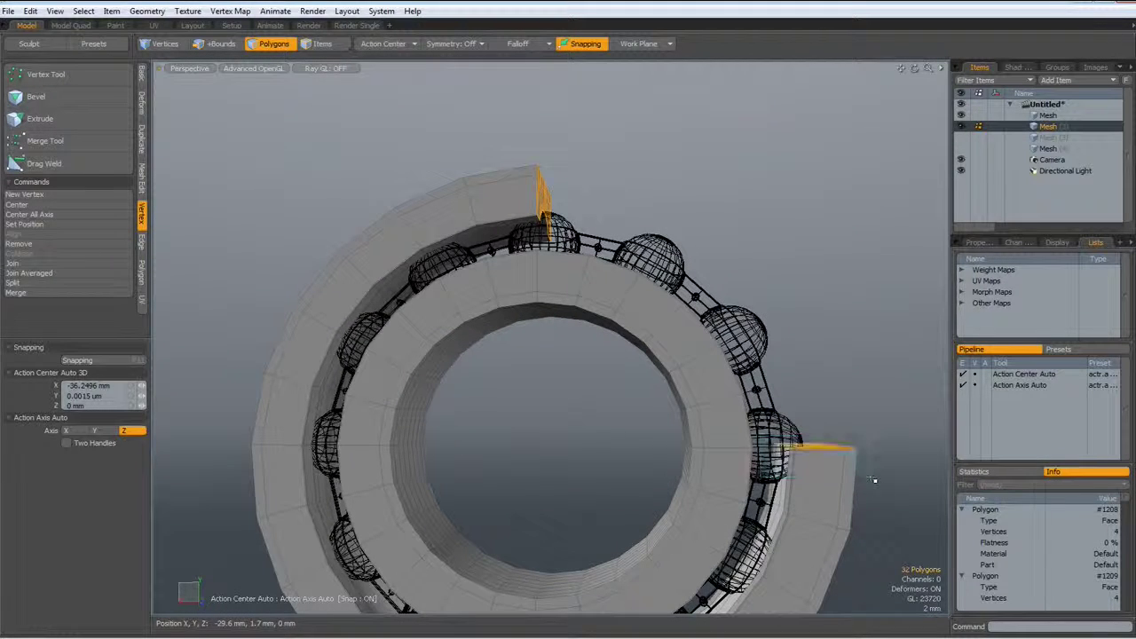
{"action": "left_click_drag", "start_coordinate": [858, 388], "coordinate": [713, 354], "text": "alt"}
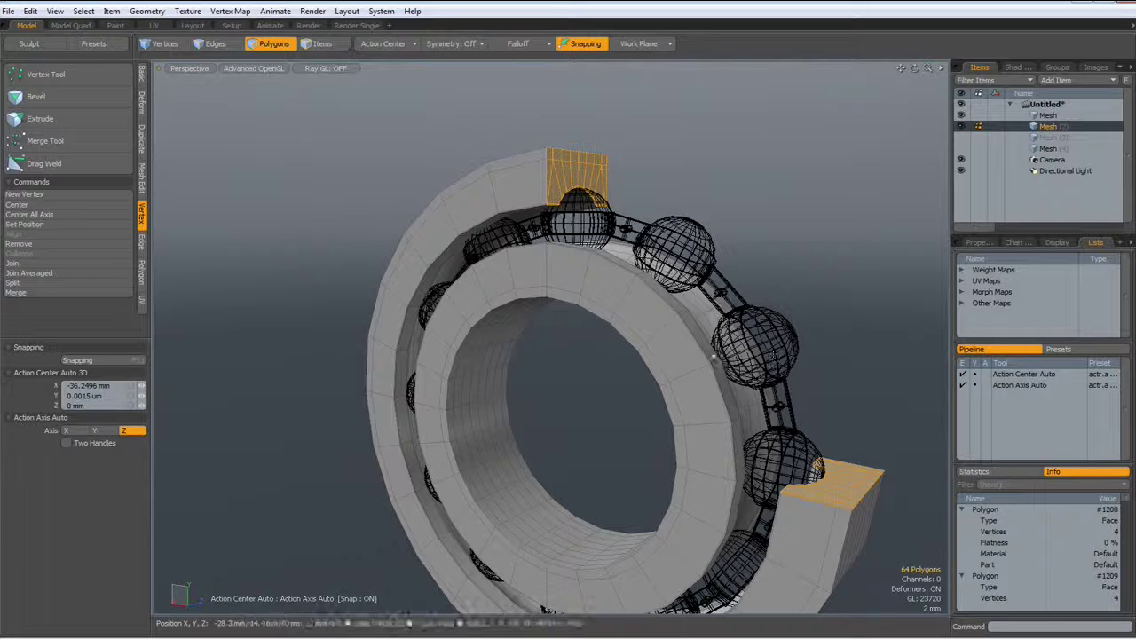
Convert the selected caps to their boundary edges, apply a 20% edge weight, and switch subdivision back on.
{"action": "left_click", "coordinate": [222, 44]}
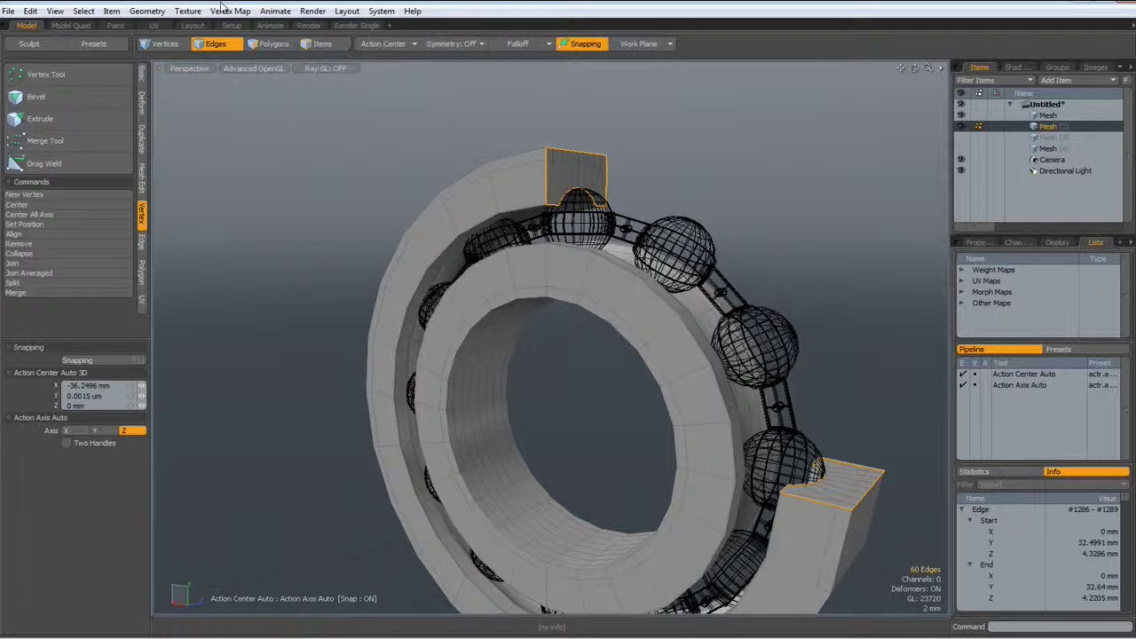
{"action": "left_click", "coordinate": [229, 11]}
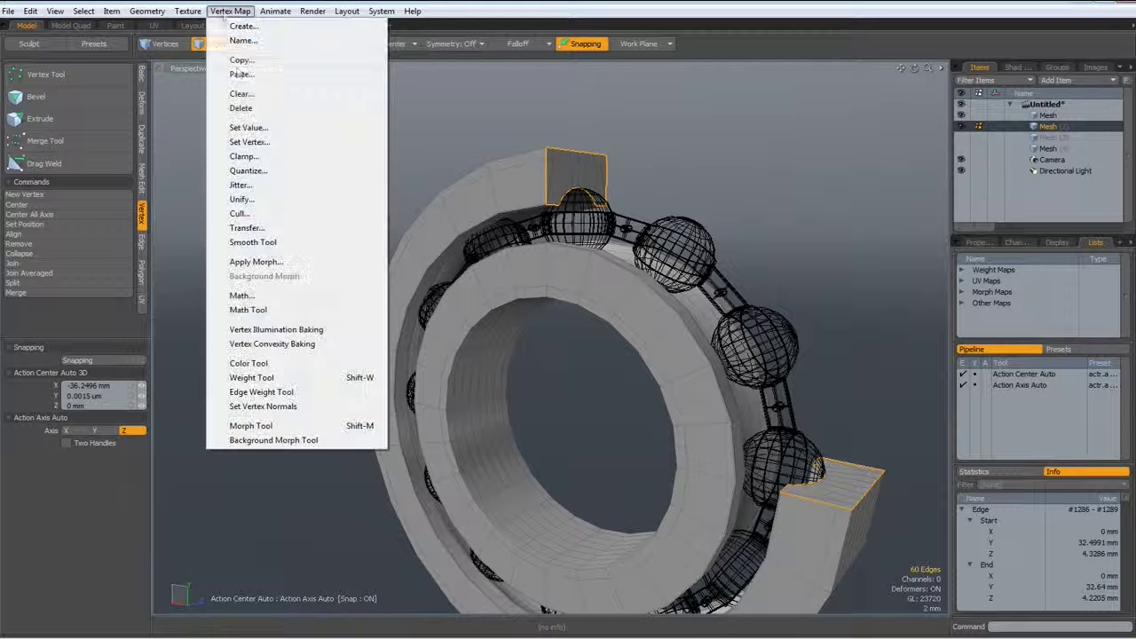
{"action": "left_click", "coordinate": [271, 393]}
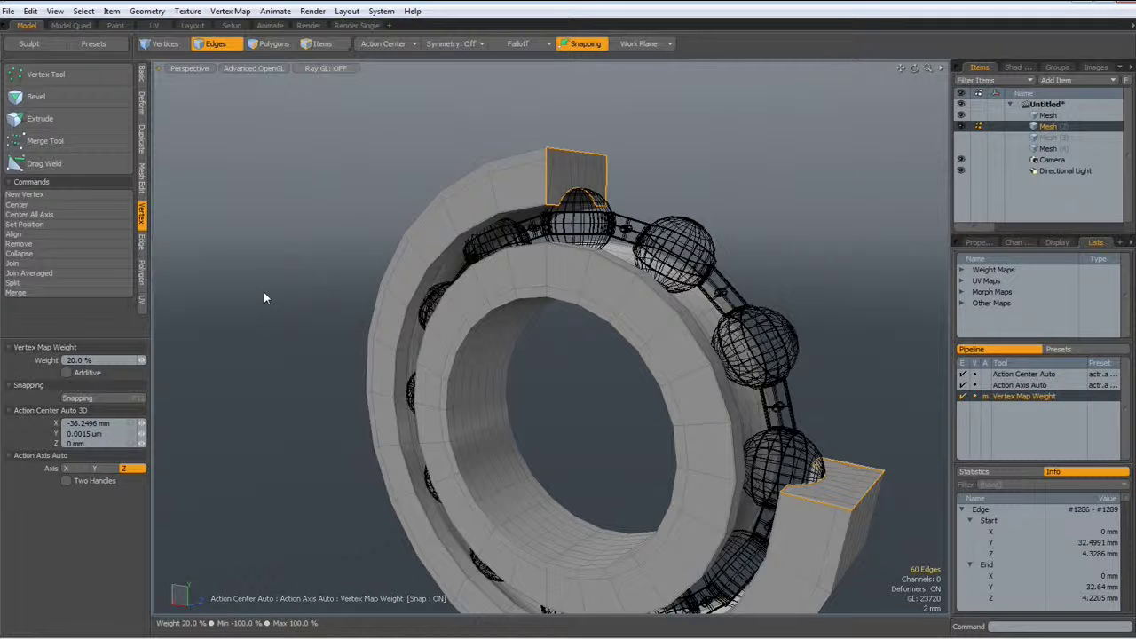
{"action": "key", "text": "space"}
{"action": "key", "text": "Tab"}
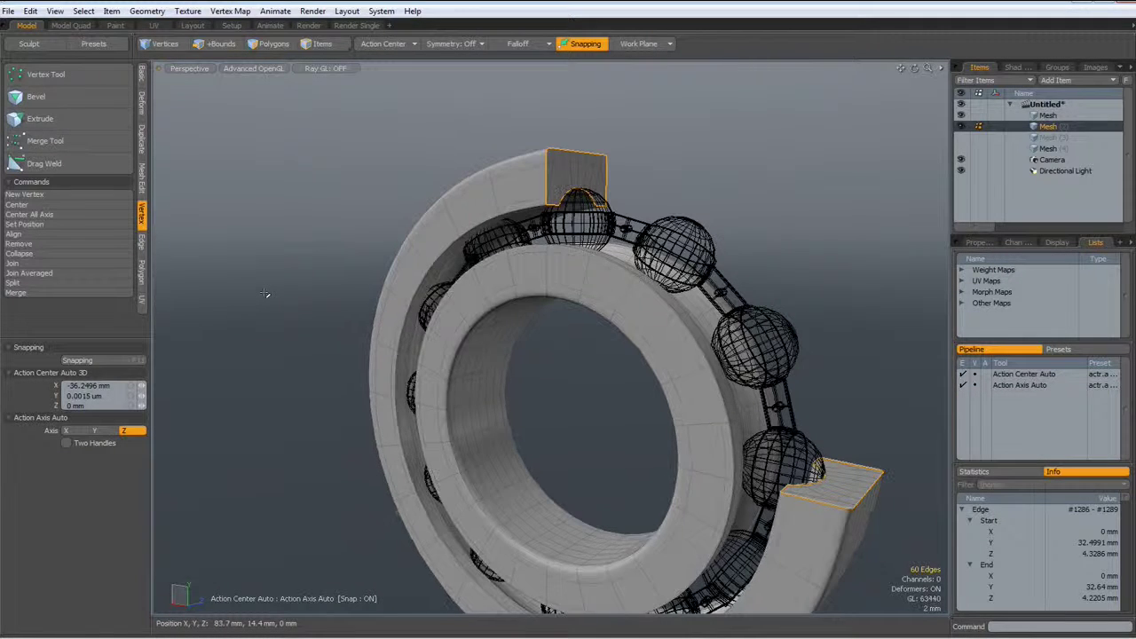
Clear the edge selection and examine the outer ring's weighted cutaway ends under subdivision.
{"action": "key", "text": "2"}
{"action": "left_click", "coordinate": [370, 176]}
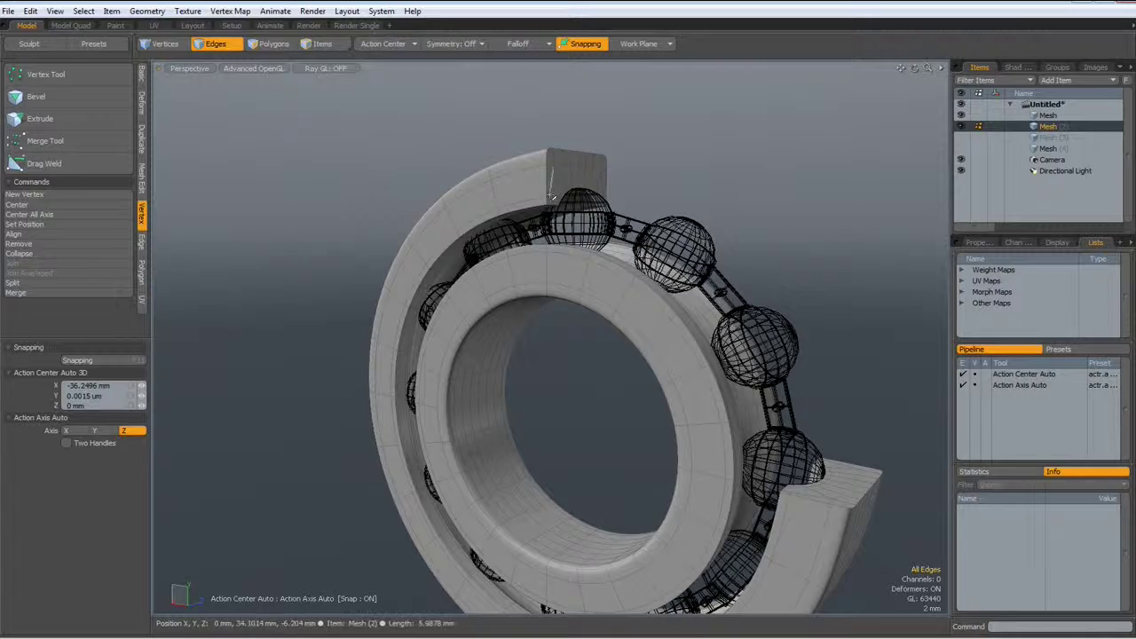
{"action": "left_click_drag", "start_coordinate": [557, 177], "coordinate": [530, 177], "text": "alt"}
{"action": "scroll", "coordinate": [530, 177], "scroll_direction": "down", "scroll_amount": 2}
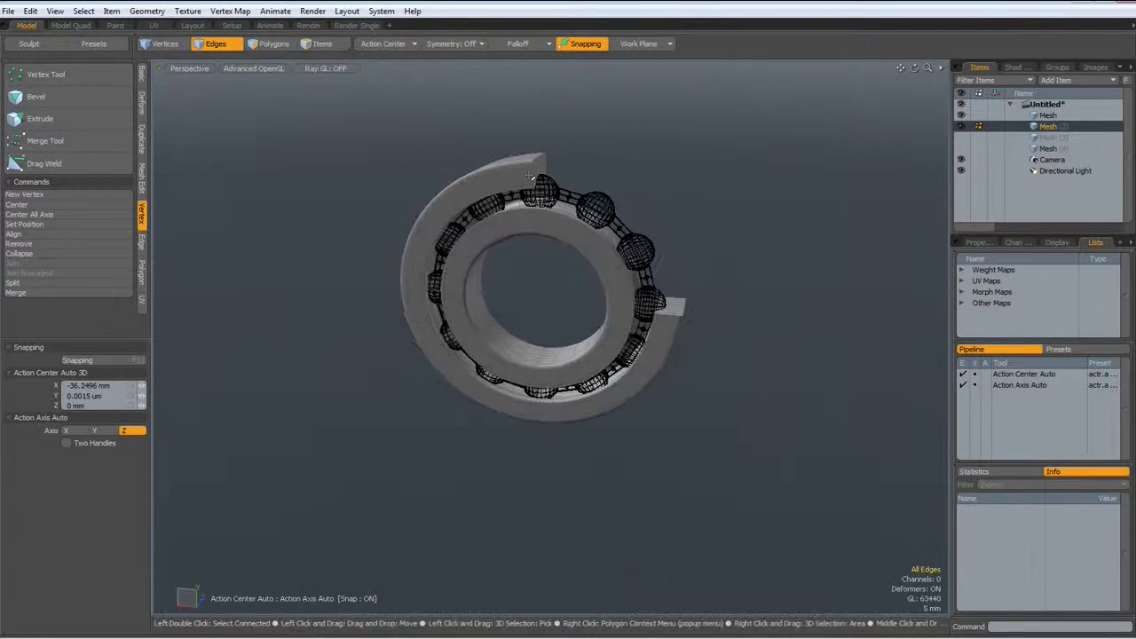
{"action": "scroll", "coordinate": [530, 176], "scroll_direction": "up", "scroll_amount": 2}
{"action": "scroll", "coordinate": [531, 176], "scroll_direction": "down", "scroll_amount": 1}
{"action": "scroll", "coordinate": [605, 292], "scroll_direction": "up", "scroll_amount": 1}
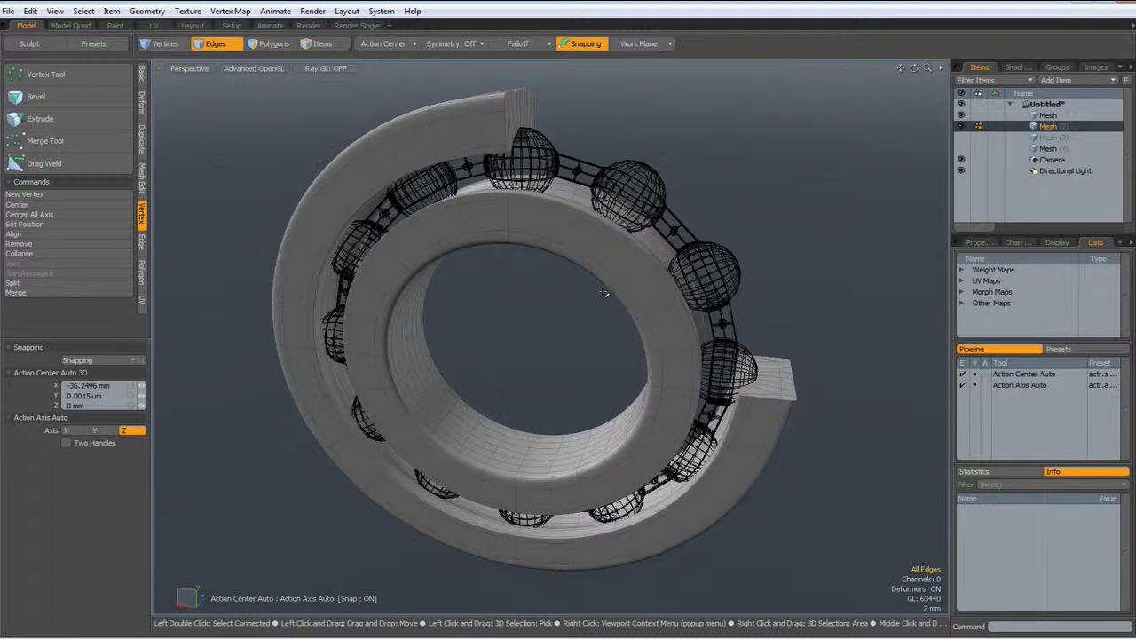
{"action": "scroll", "coordinate": [605, 292], "scroll_direction": "down", "scroll_amount": 1}
{"action": "scroll", "coordinate": [605, 292], "scroll_direction": "up", "scroll_amount": 1}
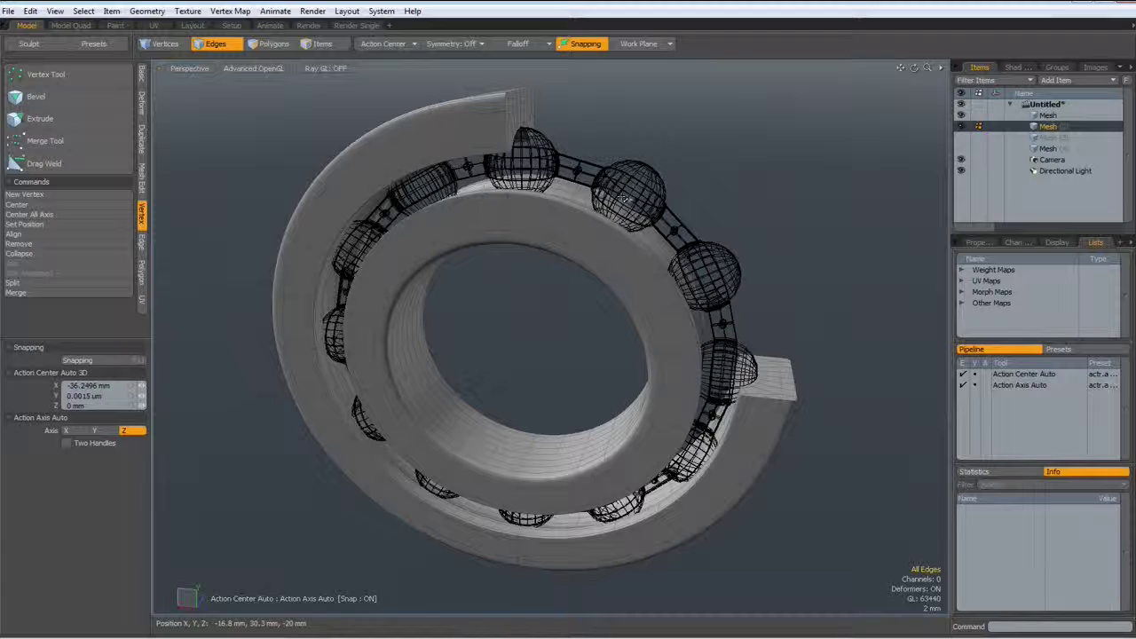
Rotate the first mesh item's ball chain slightly about the Z axis to reposition the balls at the ring's cutaway.
{"action": "left_click", "coordinate": [1036, 118]}
{"action": "left_click_drag", "start_coordinate": [791, 218], "coordinate": [818, 257], "text": "alt"}
{"action": "key", "text": "e"}
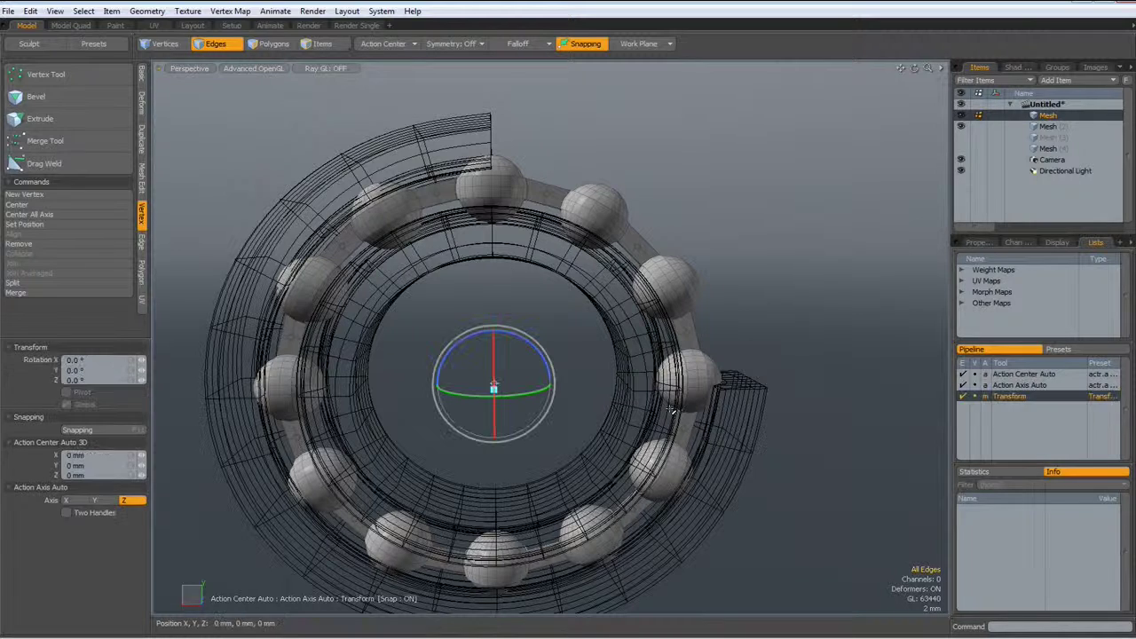
{"action": "left_click_drag", "start_coordinate": [510, 331], "coordinate": [525, 353]}
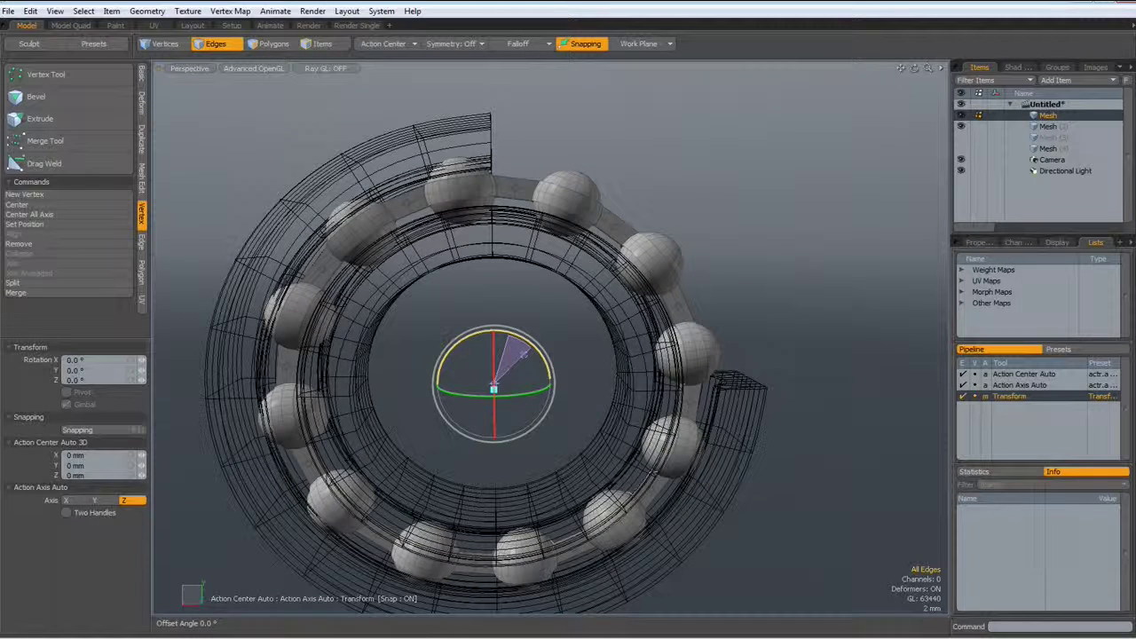
{"action": "key", "text": "space"}
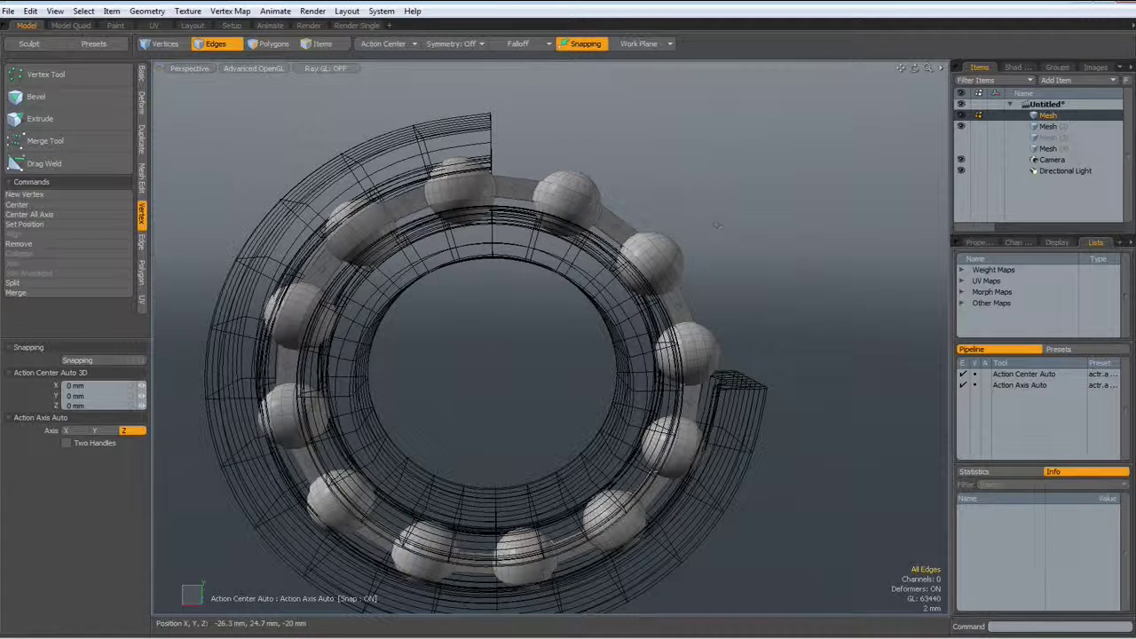
Add the ring mesh item to the ball chain selection and view the complete bearing at an angle.
{"action": "left_click", "coordinate": [1034, 127], "text": "shift"}
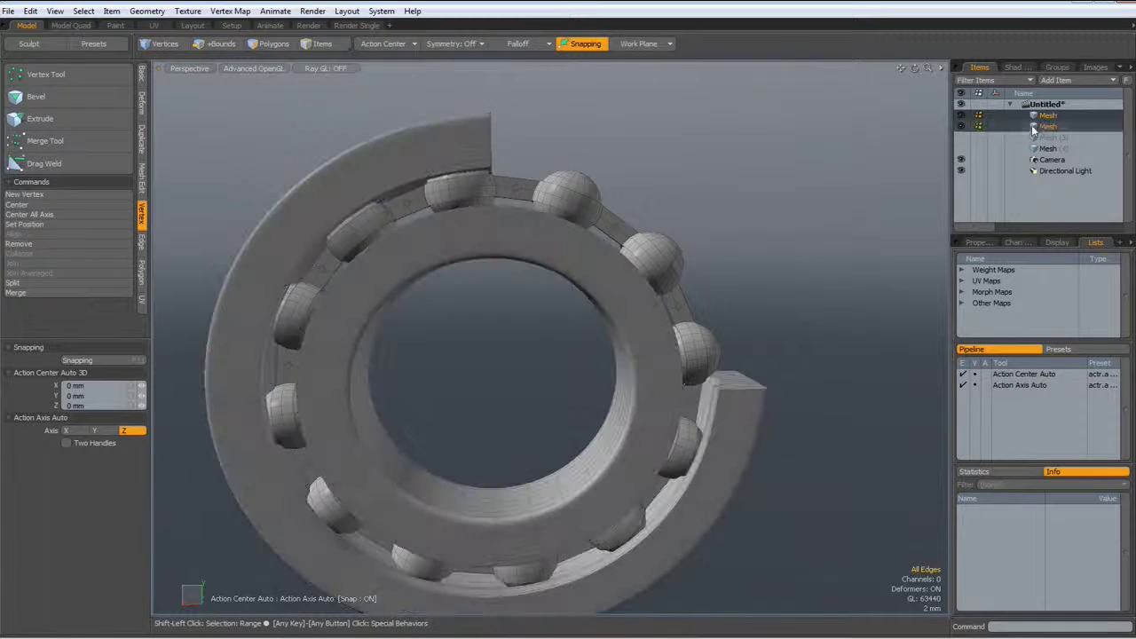
{"action": "key", "text": "ctrl+space"}
{"action": "left_click", "coordinate": [823, 196]}
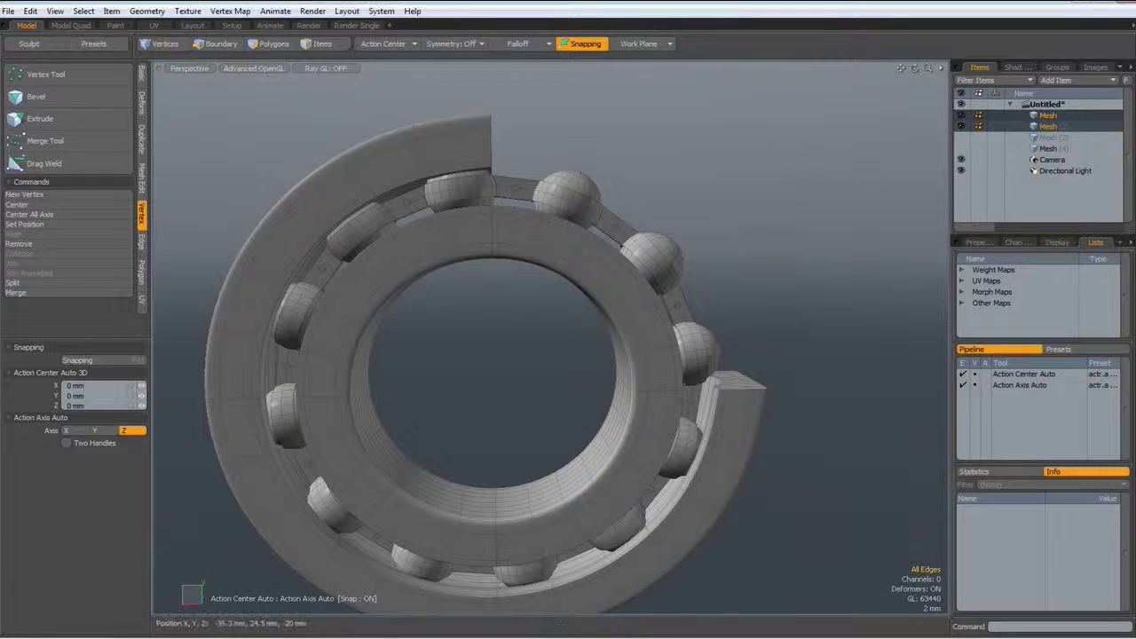
{"action": "left_click_drag", "start_coordinate": [783, 234], "coordinate": [565, 312], "text": "alt"}
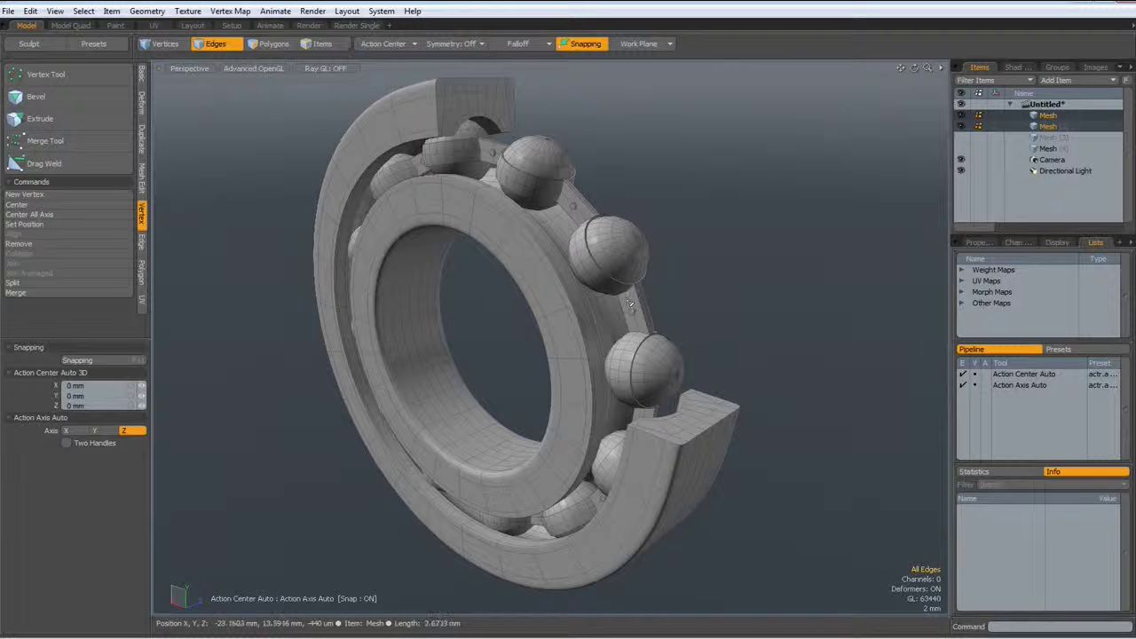
Select the connected cage strips on both sides of the balls, assign them the material Cage, and hide them.
{"action": "key", "text": "3"}
{"action": "double_click", "coordinate": [632, 304]}
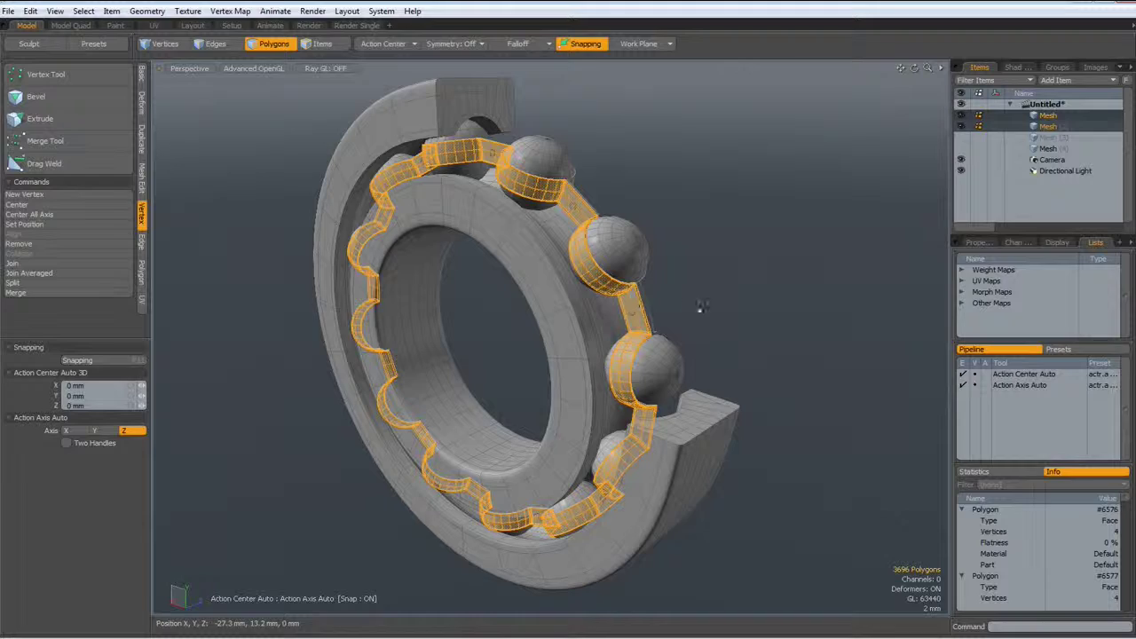
{"action": "left_click_drag", "start_coordinate": [699, 307], "coordinate": [474, 305], "text": "alt"}
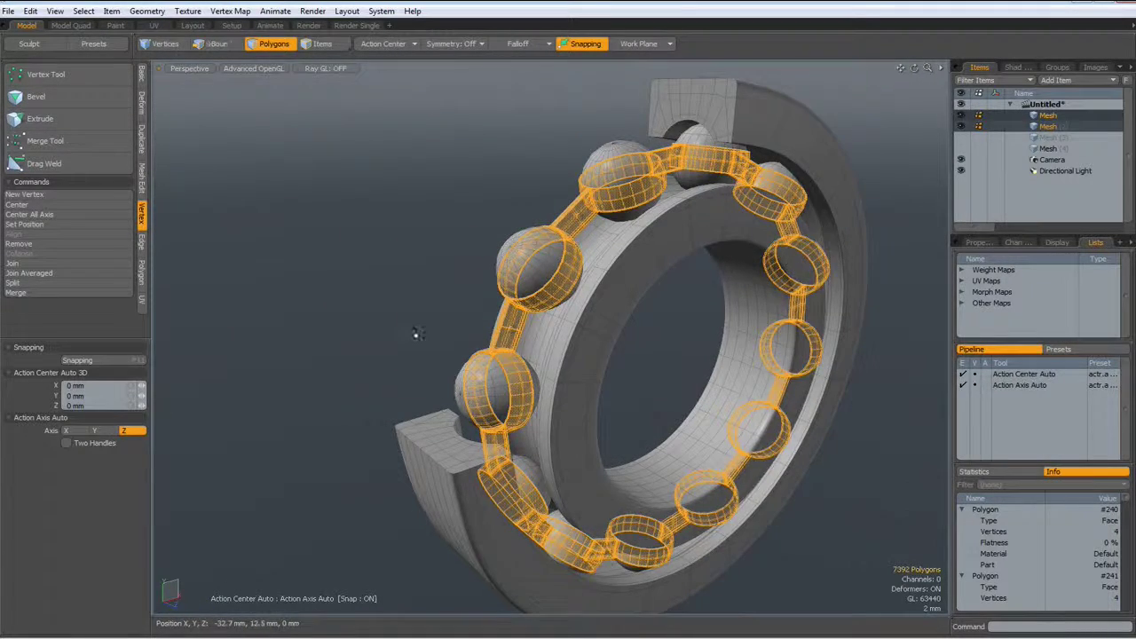
{"action": "left_click_drag", "start_coordinate": [518, 322], "coordinate": [701, 305], "text": "alt"}
{"action": "key", "text": "m"}
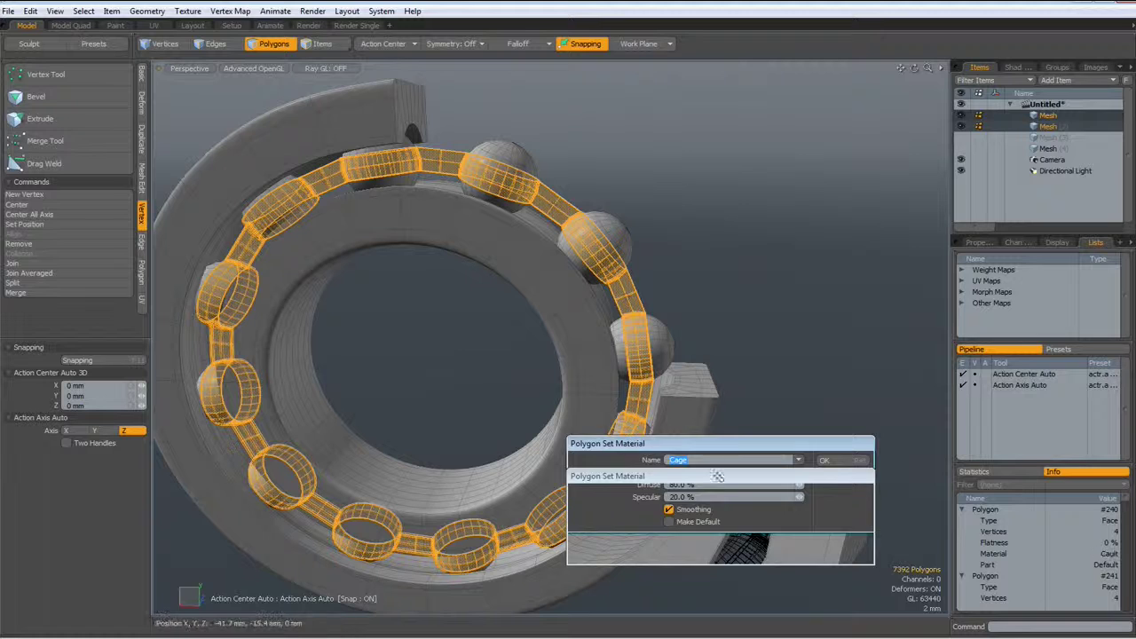
{"action": "key", "text": "Return"}
{"action": "key", "text": "h"}
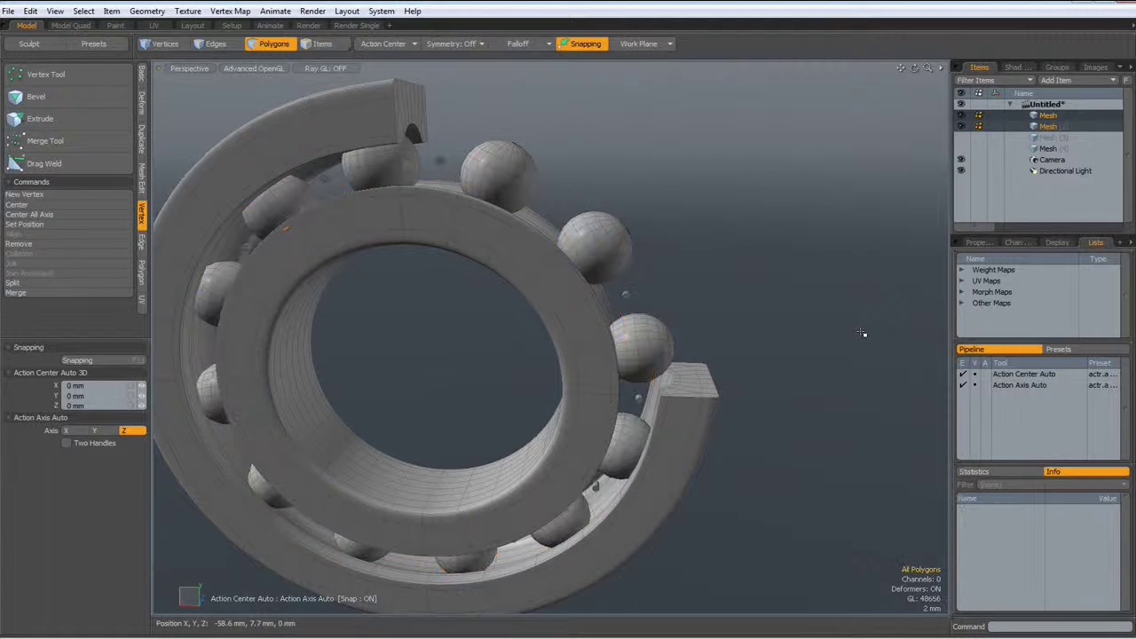
Select all remaining visible bearing polygons, assign them the material Steel, then clear the selection and unhide the cage.
{"action": "key", "text": "a"}
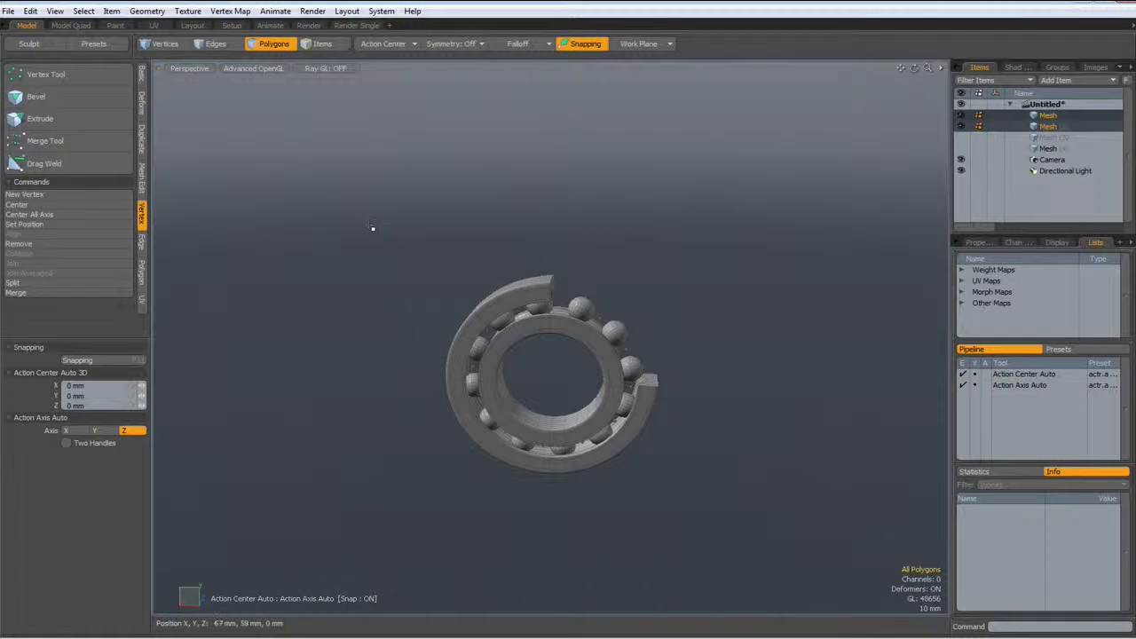
{"action": "left_click_drag", "start_coordinate": [368, 223], "coordinate": [764, 558]}
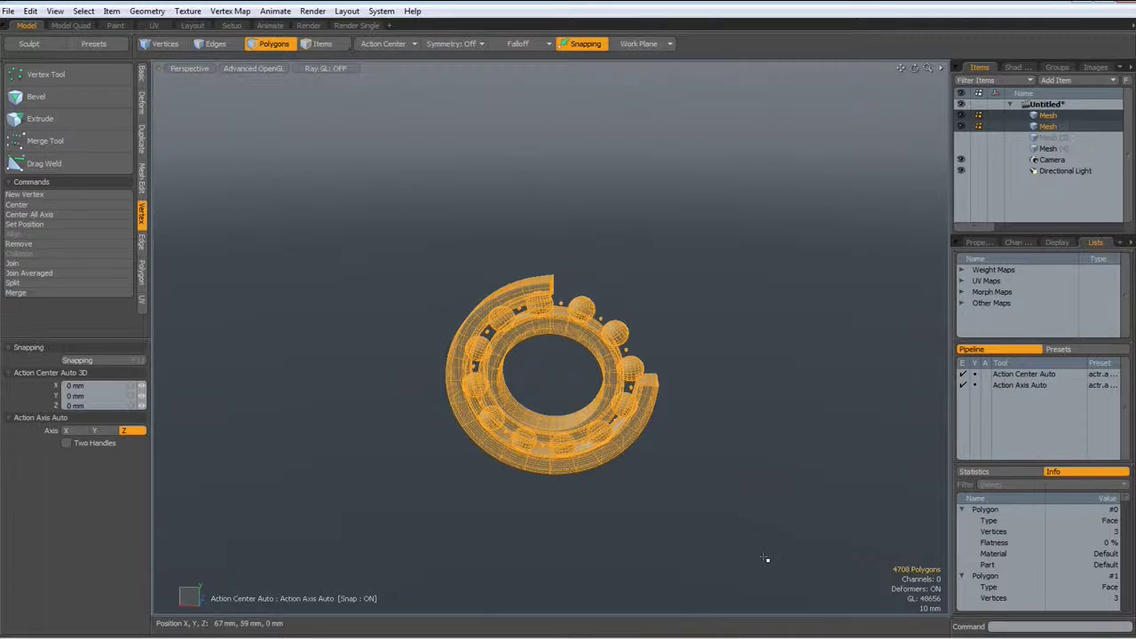
{"action": "key", "text": "m"}
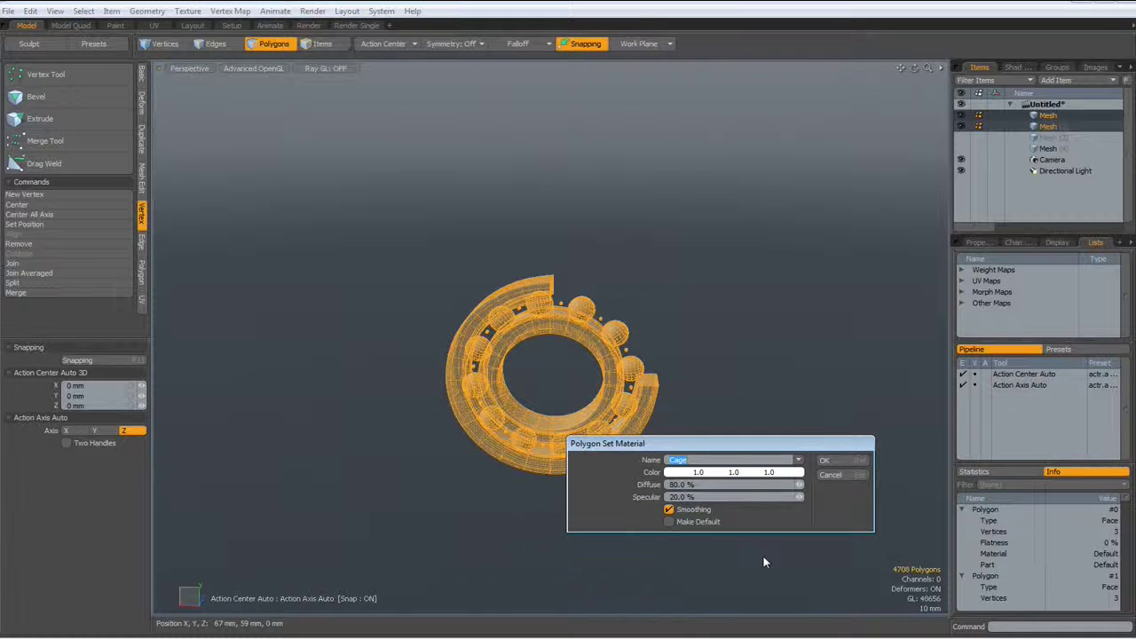
{"action": "type", "text": "Steel"}
{"action": "key", "text": "Return"}
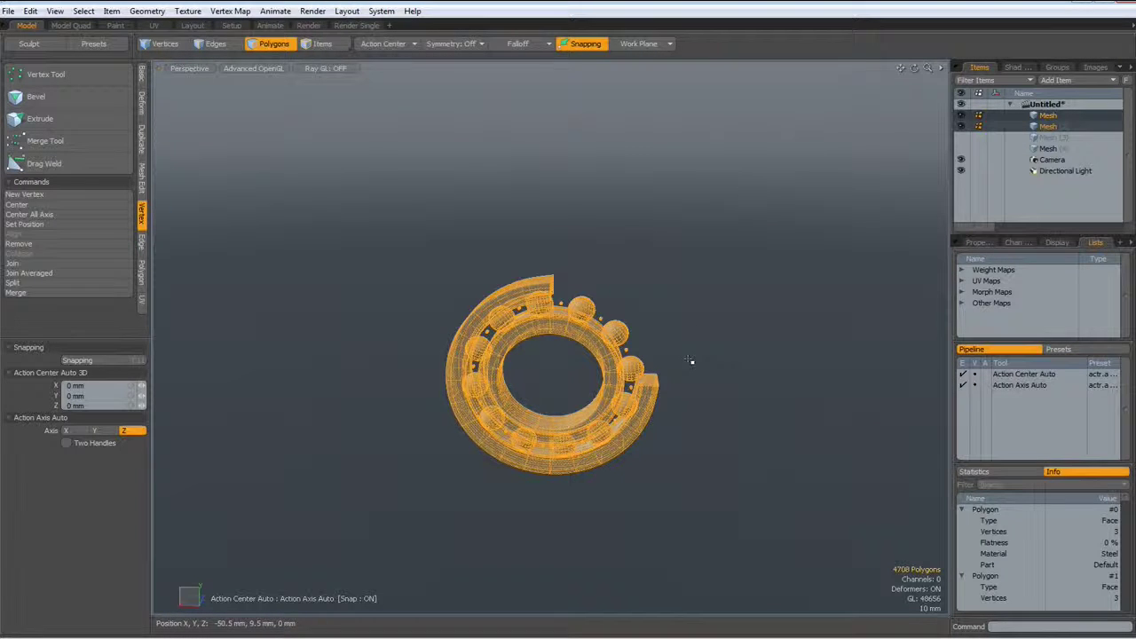
{"action": "left_click", "coordinate": [689, 356]}
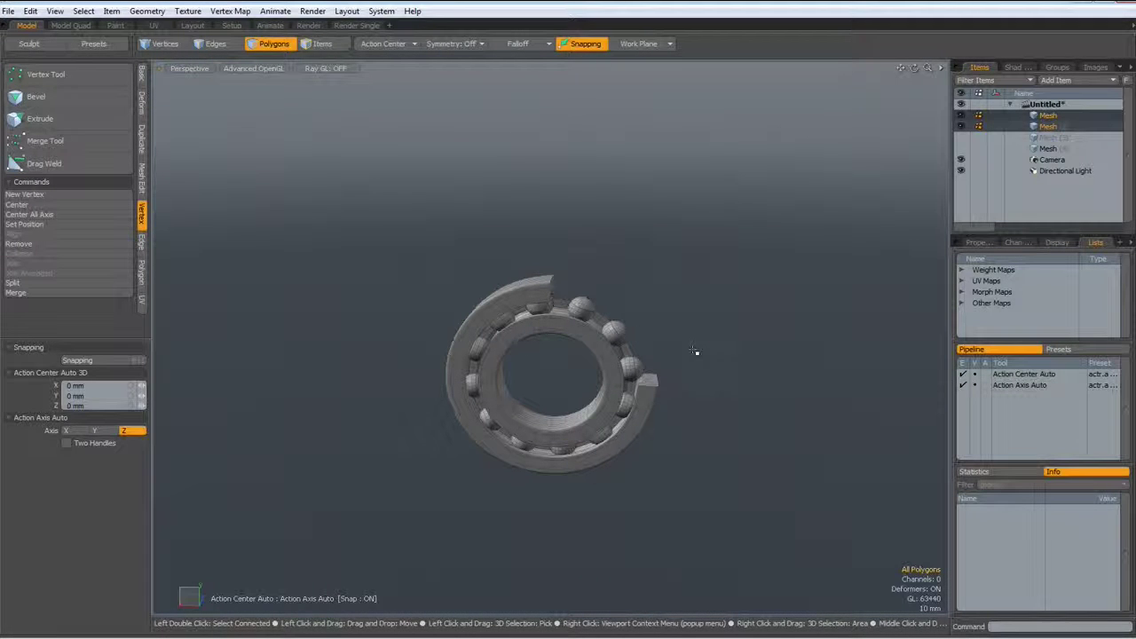
Create a flat ground plane about 3.36 m by 2.48 m around the bearing in the top view with the Cube tool.
{"action": "key", "text": "ctrl+1"}
{"action": "scroll", "coordinate": [696, 351], "scroll_direction": "down", "scroll_amount": 5}
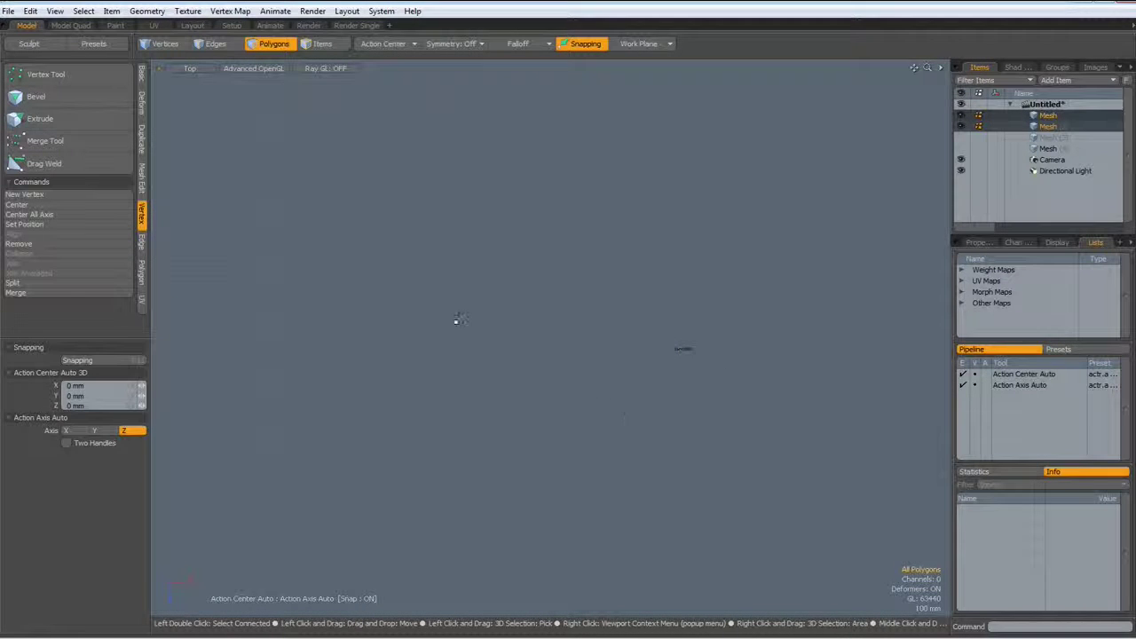
{"action": "left_click", "coordinate": [141, 77]}
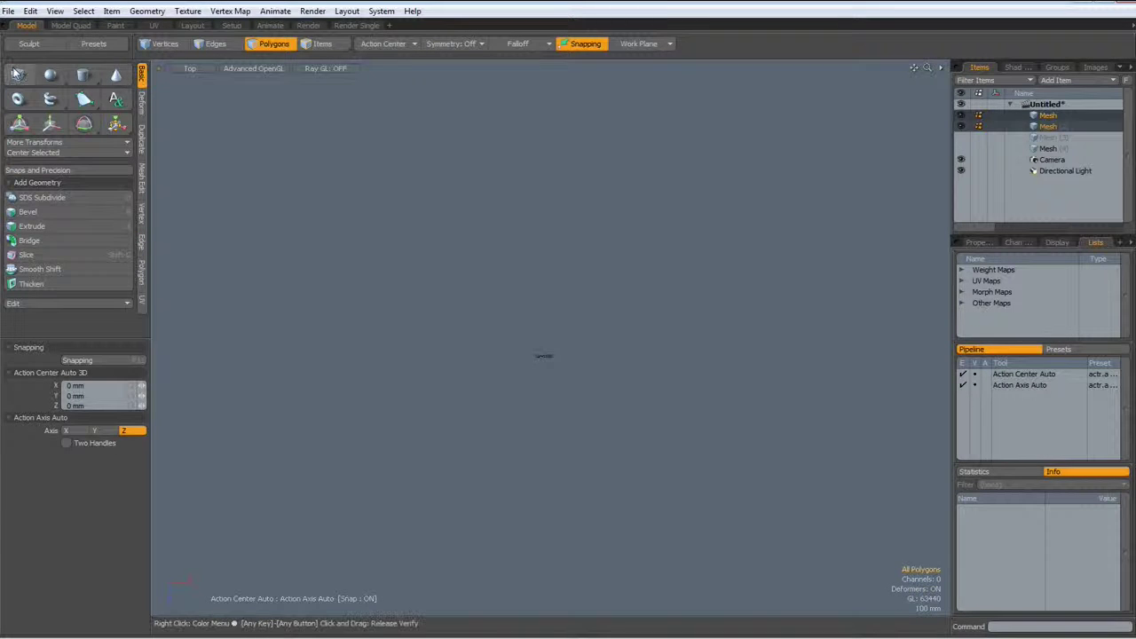
{"action": "left_click", "coordinate": [18, 74]}
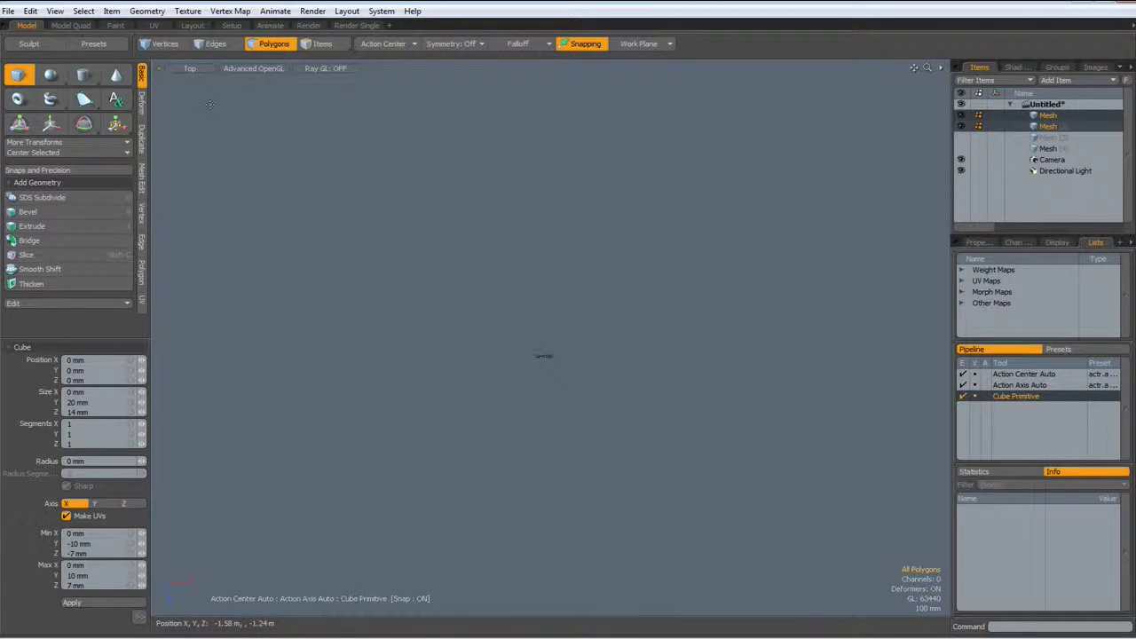
{"action": "left_click_drag", "start_coordinate": [209, 105], "coordinate": [920, 607]}
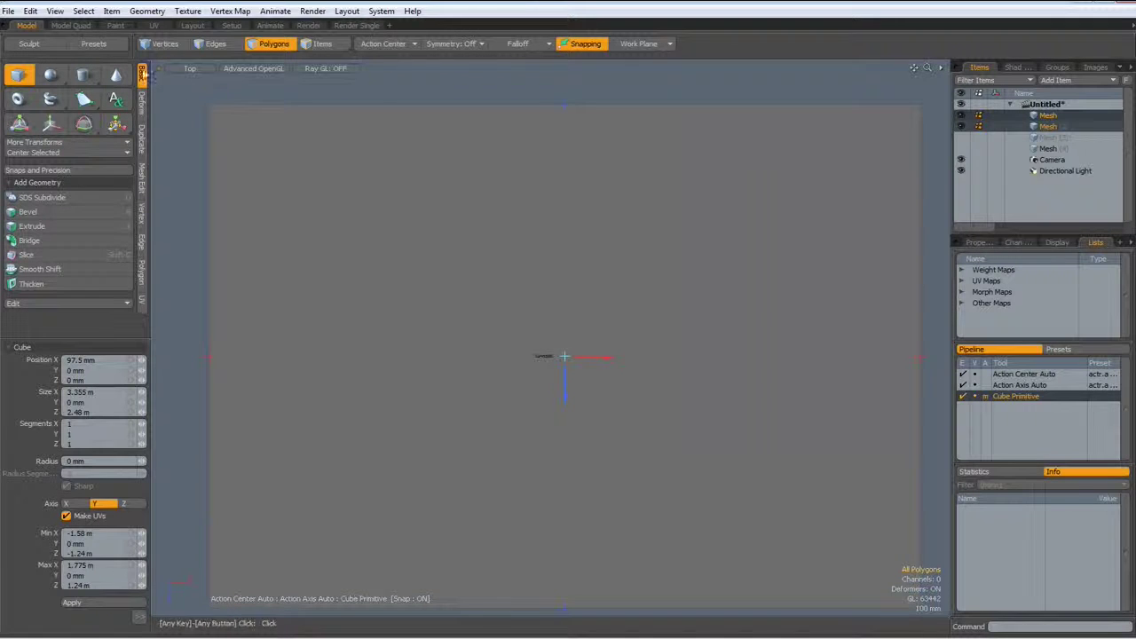
{"action": "key", "text": "ctrl+space"}
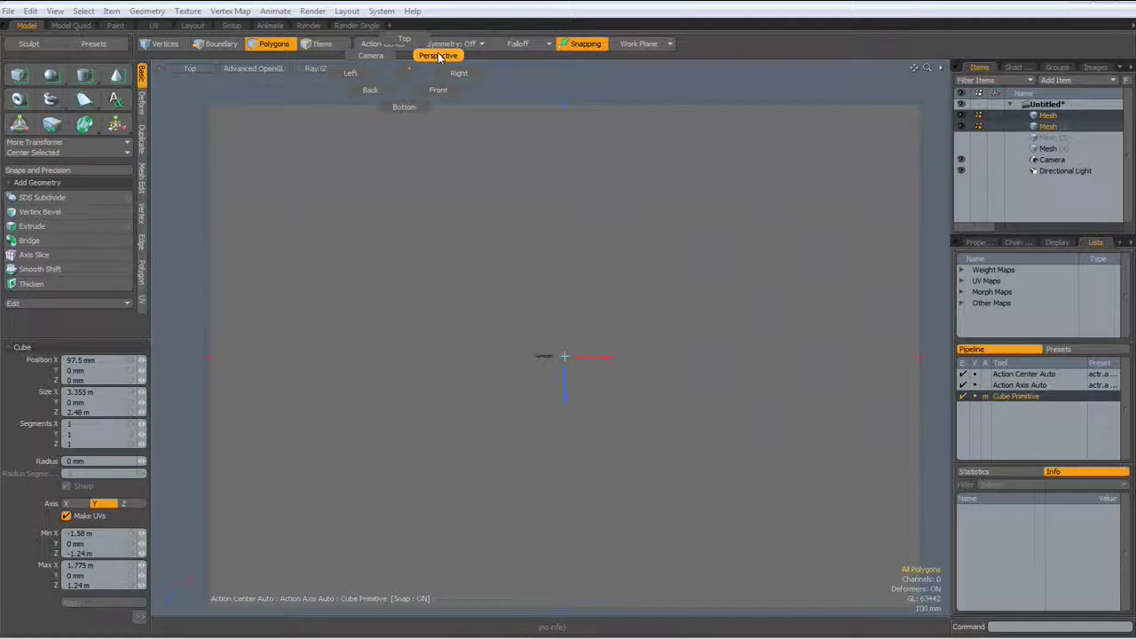
In the perspective view, cut the ground plane out of the bearing meshes and paste it into a new mesh item.
{"action": "left_click", "coordinate": [438, 56]}
{"action": "key", "text": "q"}
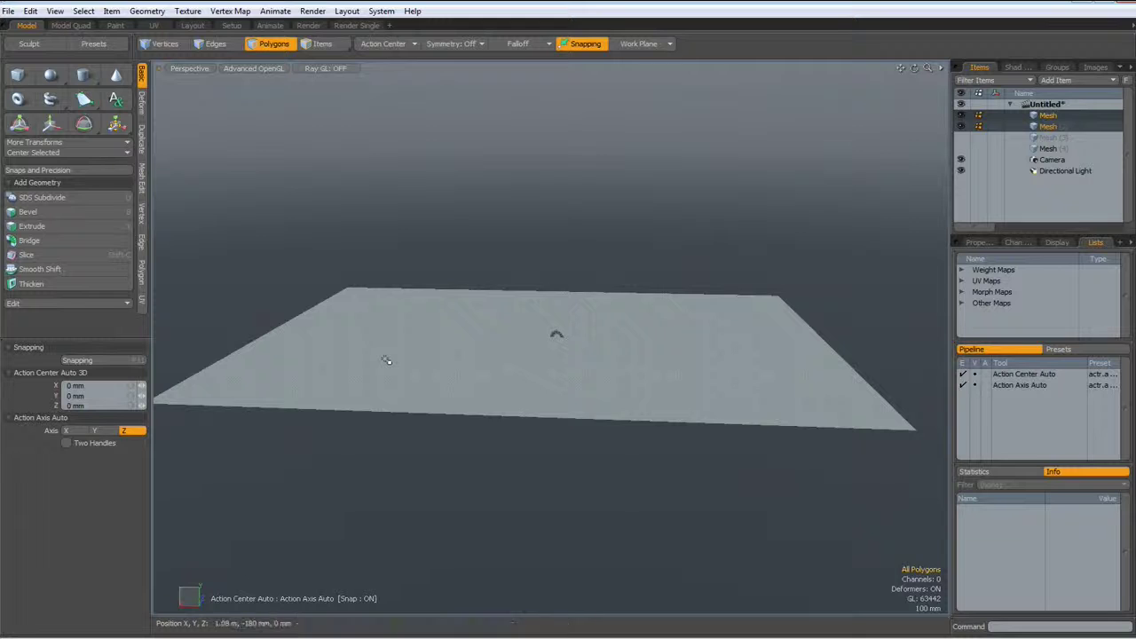
{"action": "left_click", "coordinate": [383, 366]}
{"action": "key", "text": "Delete"}
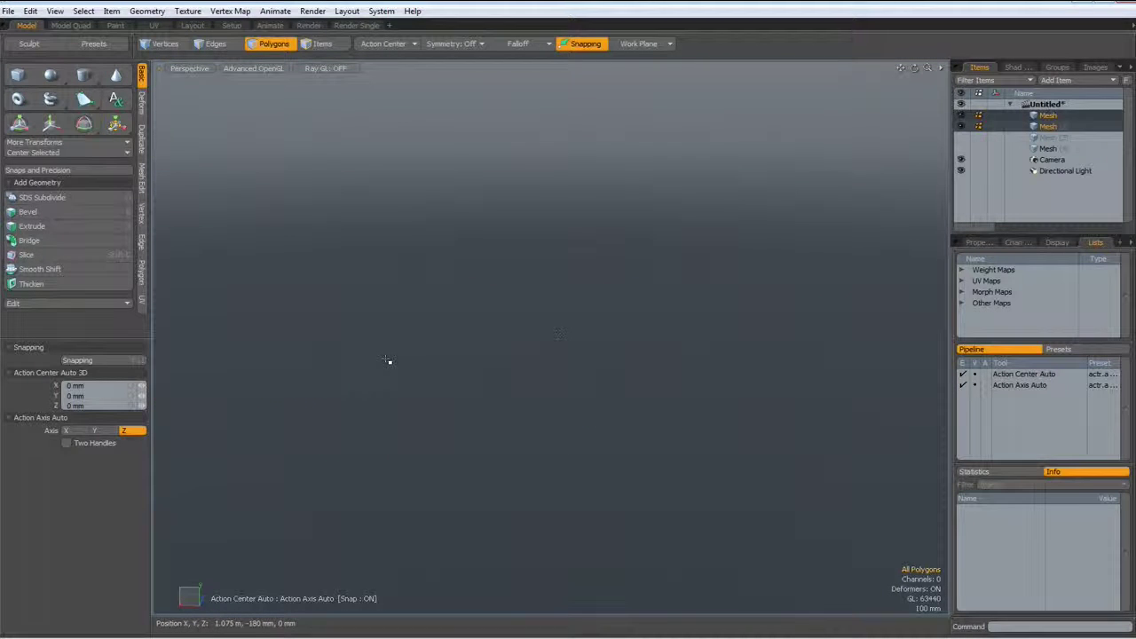
{"action": "key", "text": "n"}
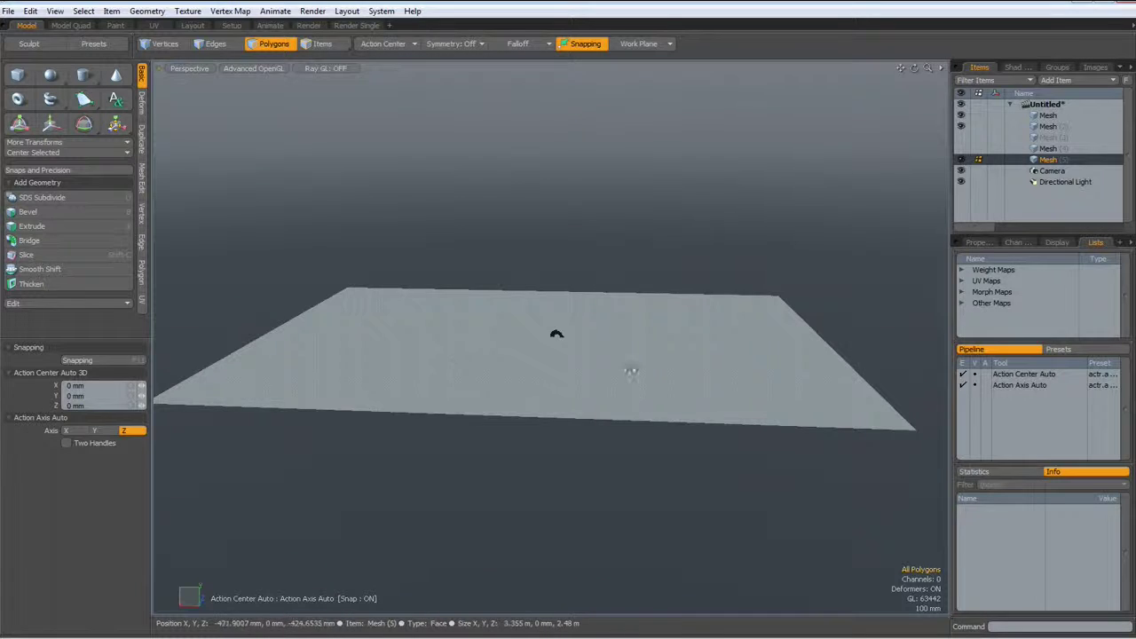
Select the ground plane polygon and move it straight down in the front view until it touches the bearing's underside.
{"action": "key", "text": "KP_1"}
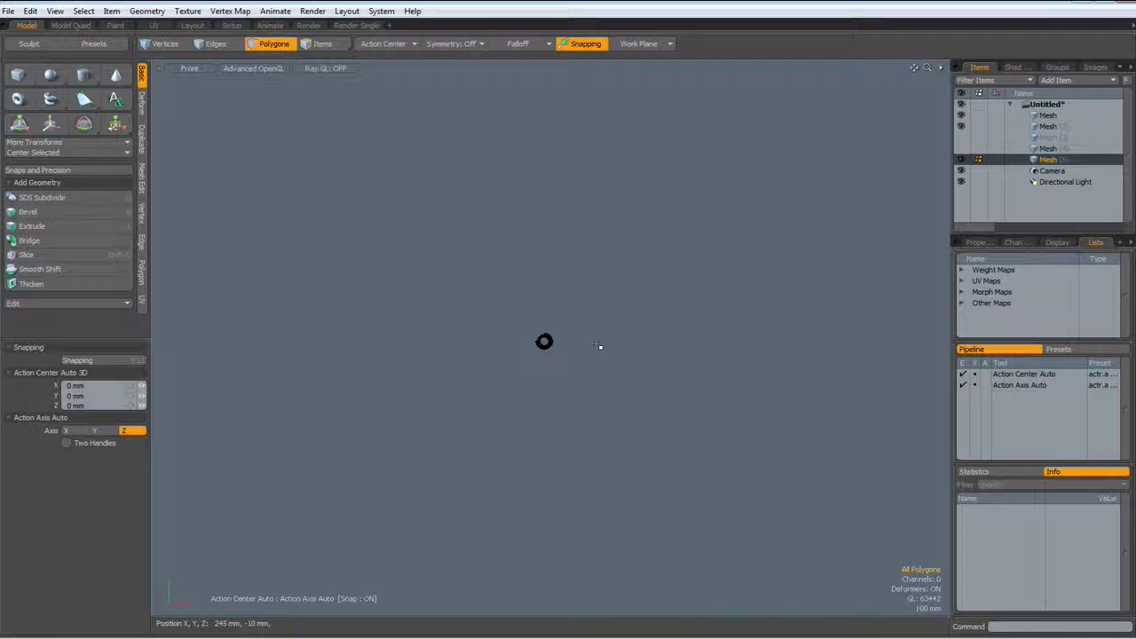
{"action": "key", "text": "ctrl+space"}
{"action": "left_click", "coordinate": [625, 326]}
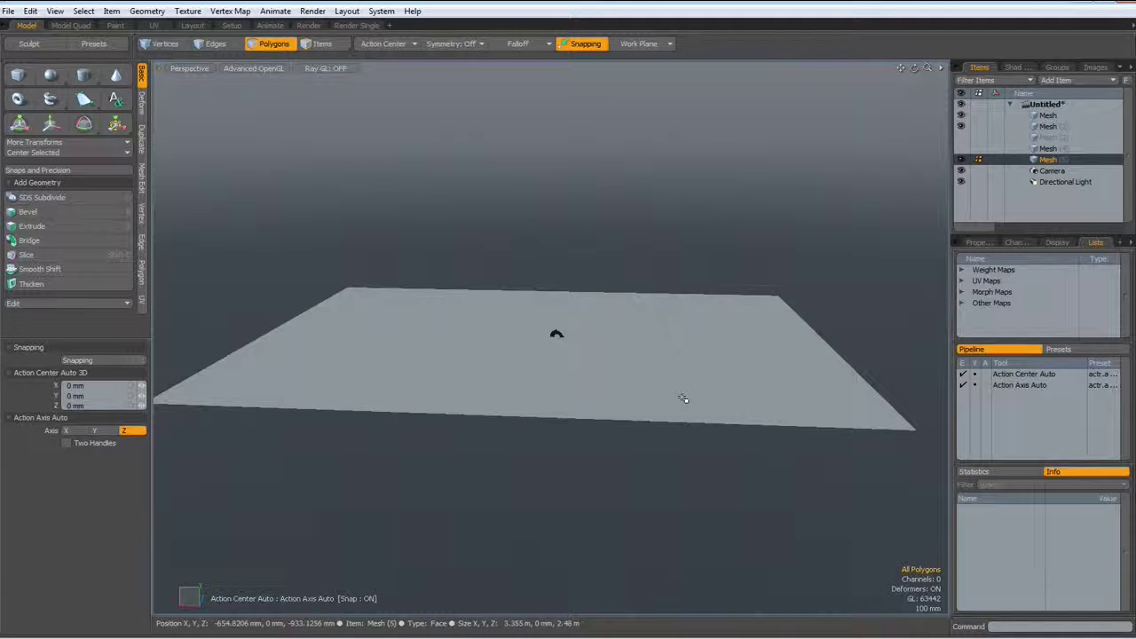
{"action": "left_click", "coordinate": [682, 398]}
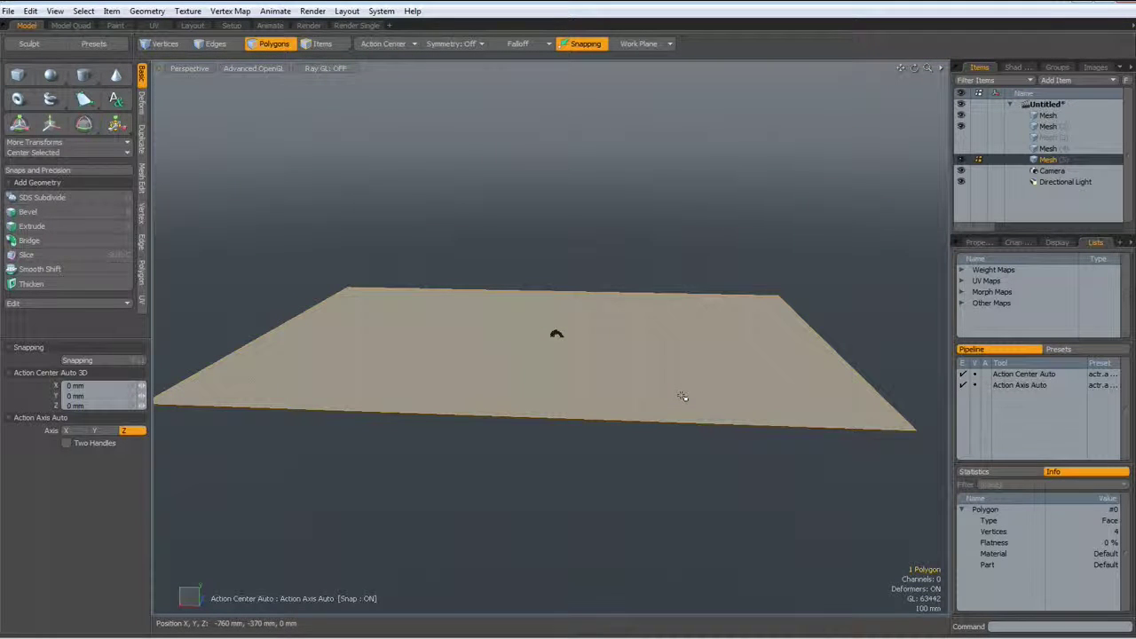
{"action": "key", "text": "KP_2"}
{"action": "scroll", "coordinate": [644, 383], "scroll_direction": "up", "scroll_amount": 5}
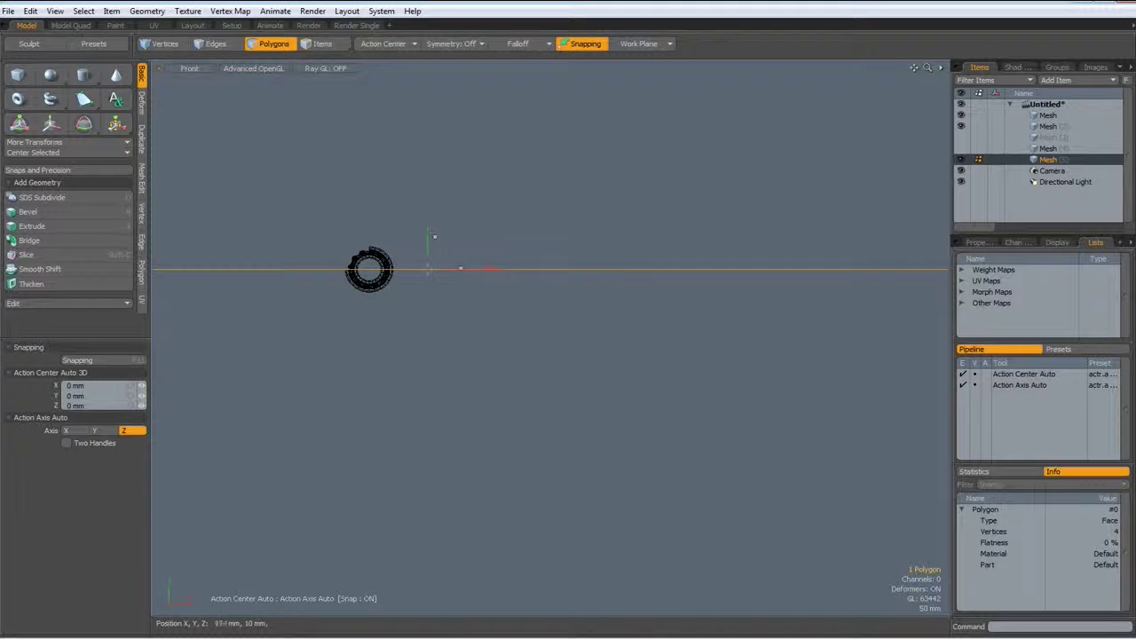
{"action": "key", "text": "w"}
{"action": "left_click_drag", "start_coordinate": [429, 202], "coordinate": [429, 226]}
{"action": "left_click_drag", "start_coordinate": [426, 269], "coordinate": [427, 268]}
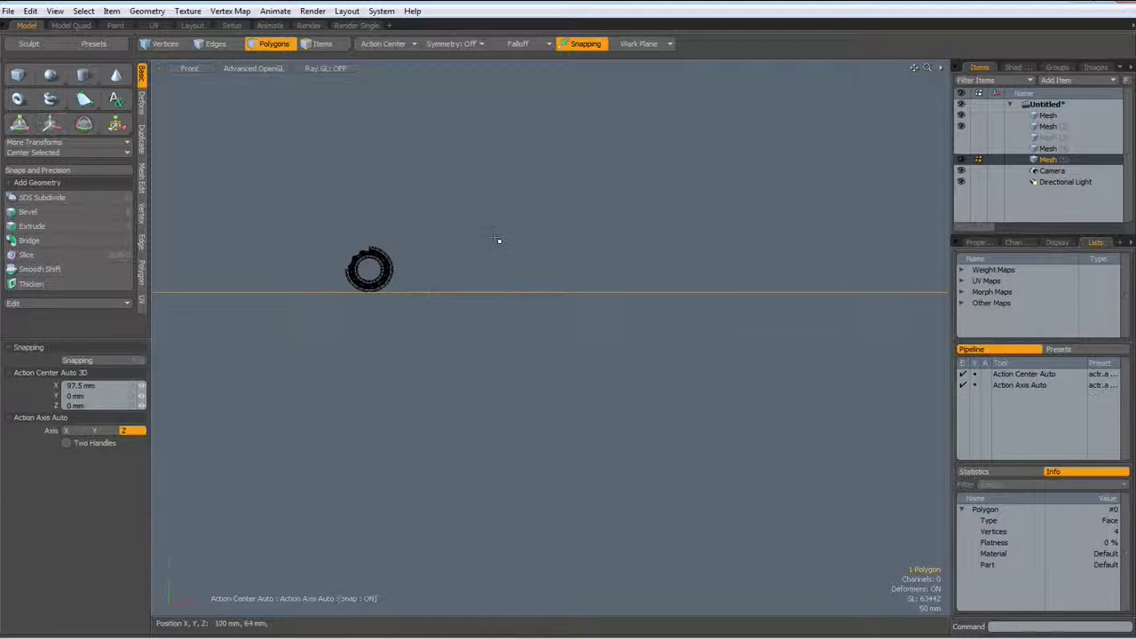
Assign the selected ground plane polygon a material named GroundPlane with its default color and shading values.
{"action": "key", "text": "space"}
{"action": "key", "text": "m"}
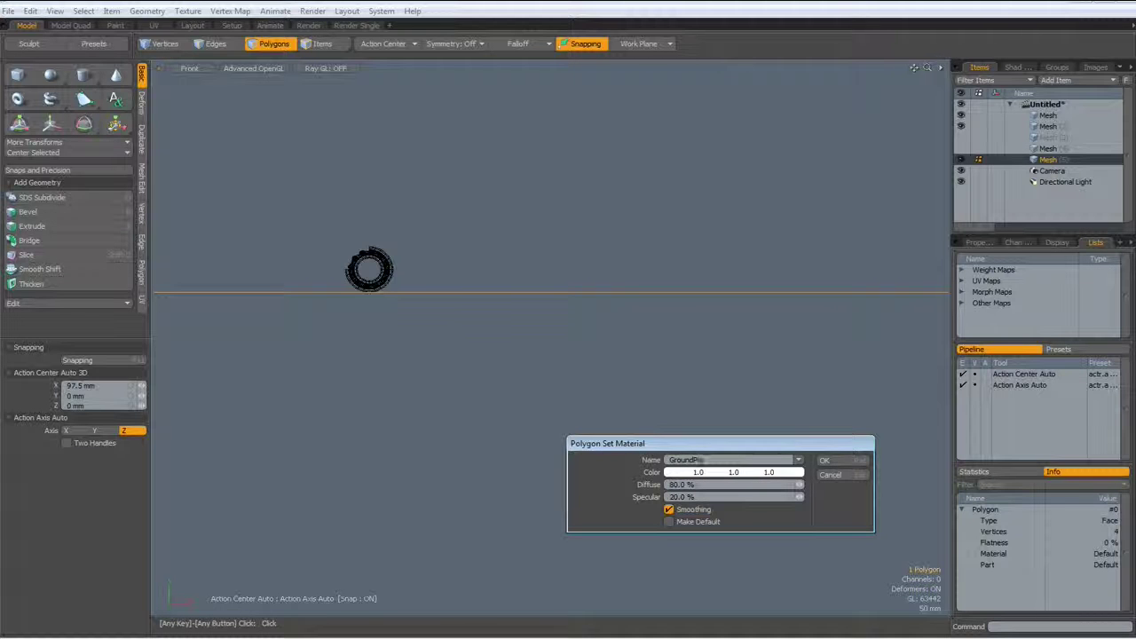
{"action": "key", "text": "Return"}
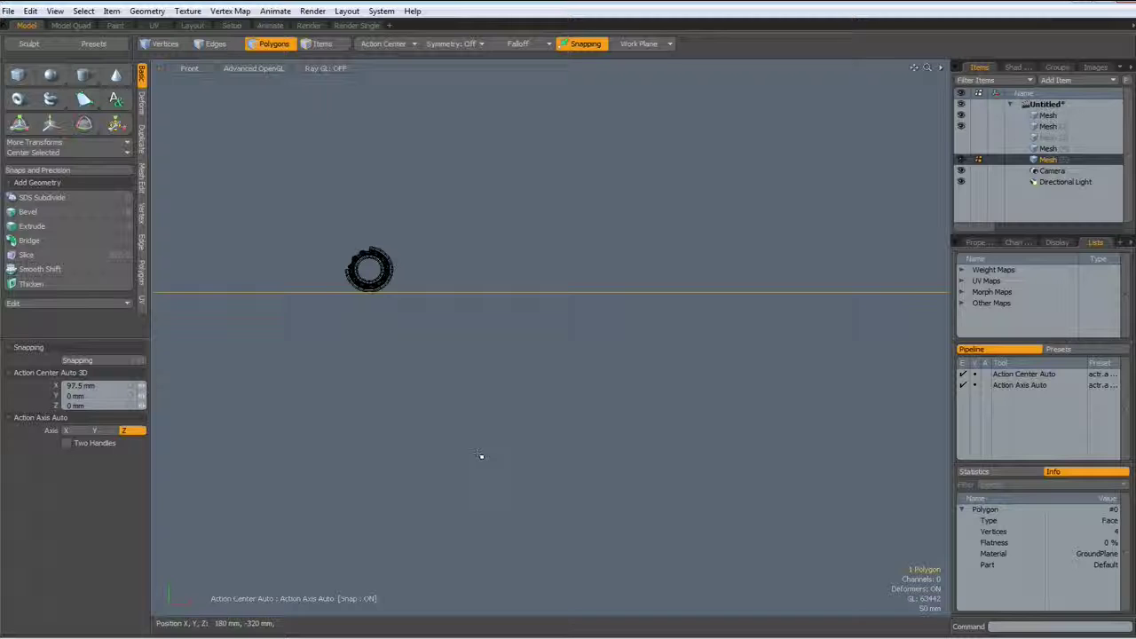
Open the Render item's properties in the shader tree and set the frame size to 1280 by 800 pixels.
{"action": "left_click", "coordinate": [1016, 68]}
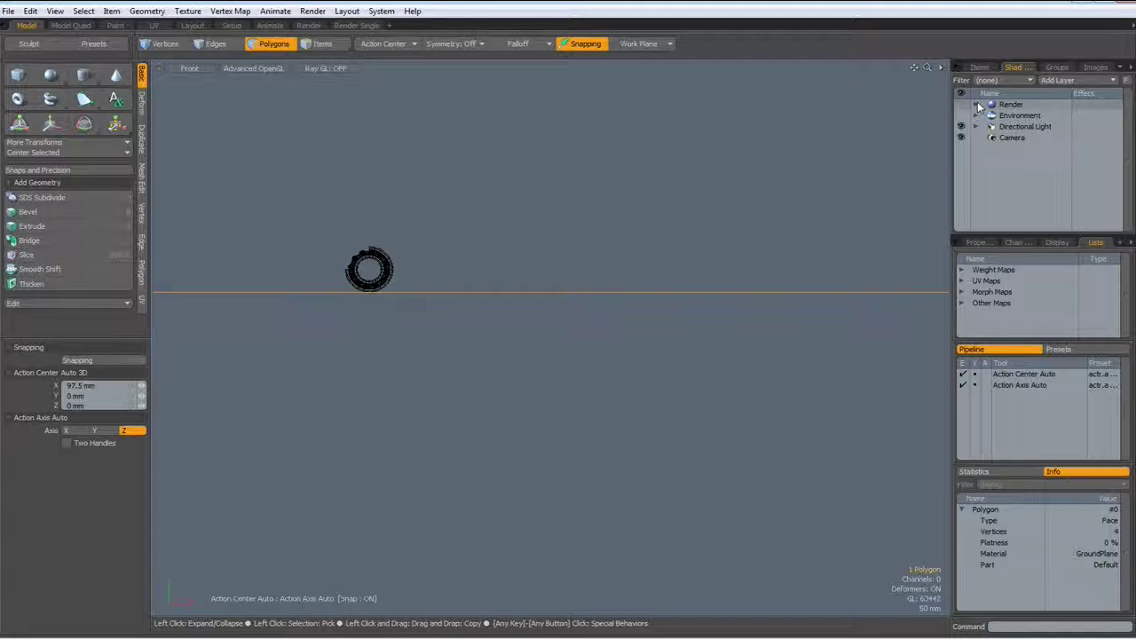
{"action": "left_click", "coordinate": [985, 104]}
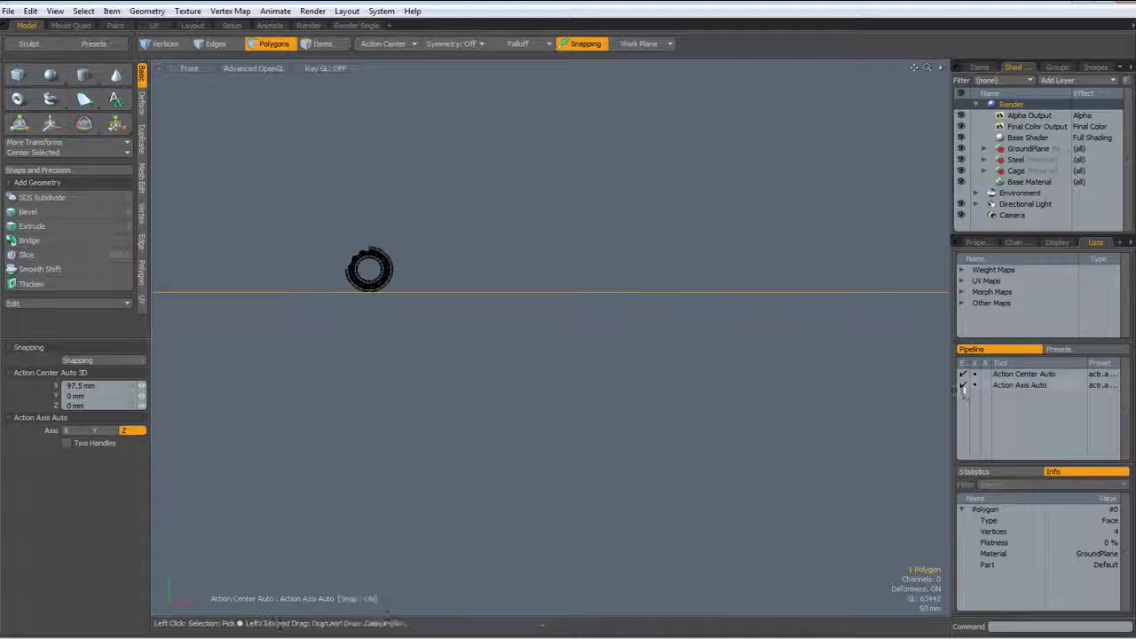
{"action": "left_click", "coordinate": [976, 242]}
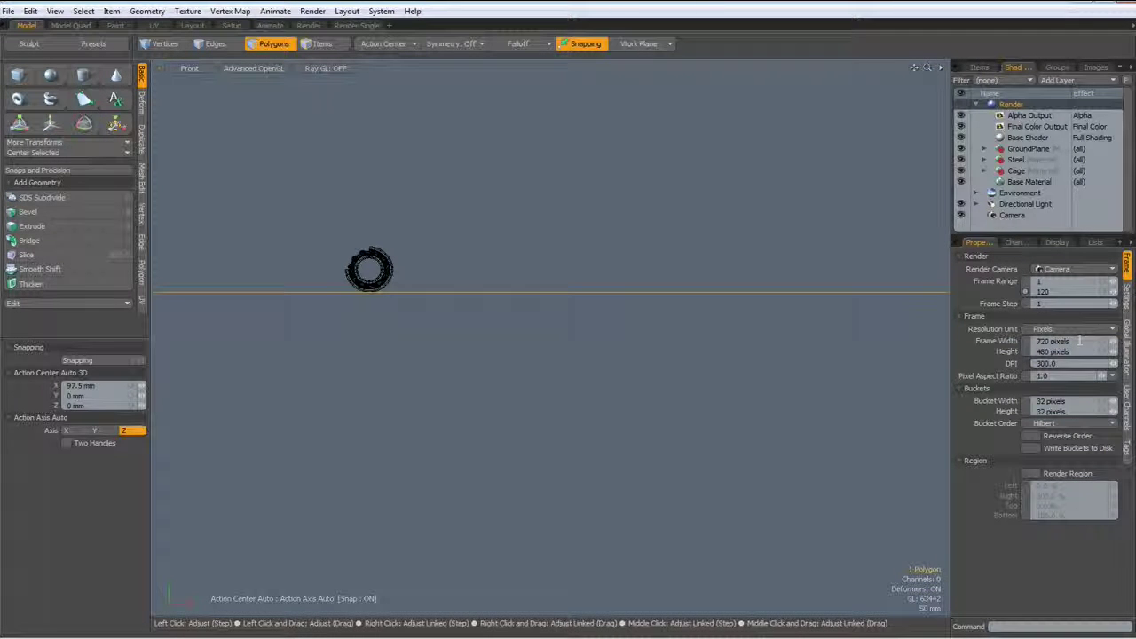
{"action": "left_click", "coordinate": [1079, 341]}
{"action": "type", "text": "1"}
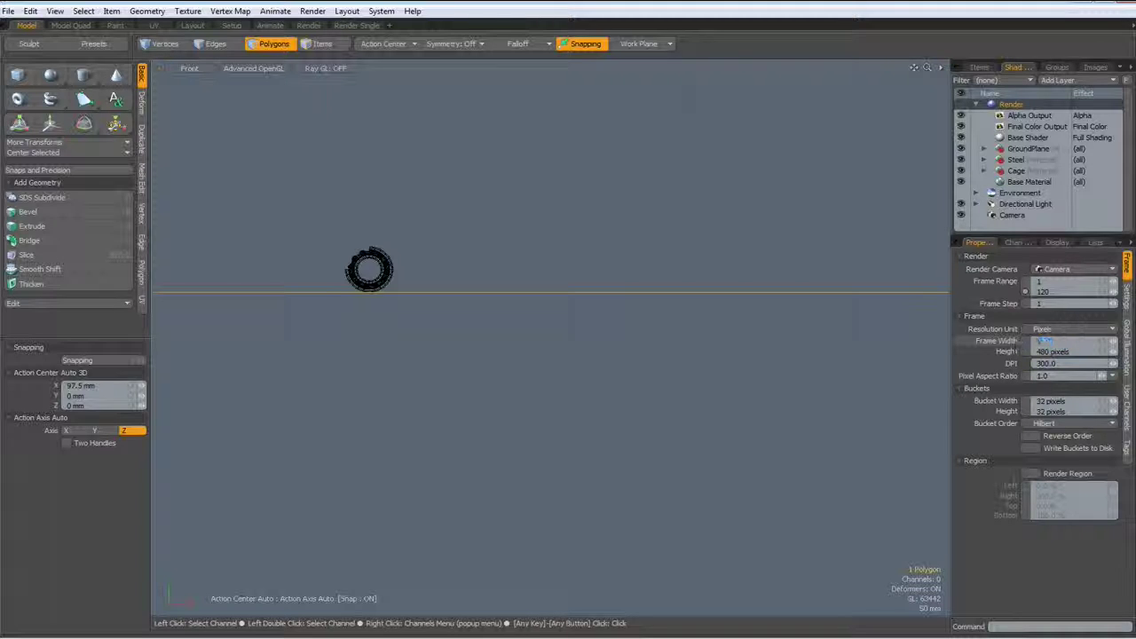
{"action": "type", "text": "80 pixels"}
{"action": "key", "text": "Tab"}
{"action": "type", "text": "8"}
Switch to the Render layout, bring the bearing into the camera's render preview, and hide the ground plane mesh.
{"action": "left_click", "coordinate": [309, 25]}
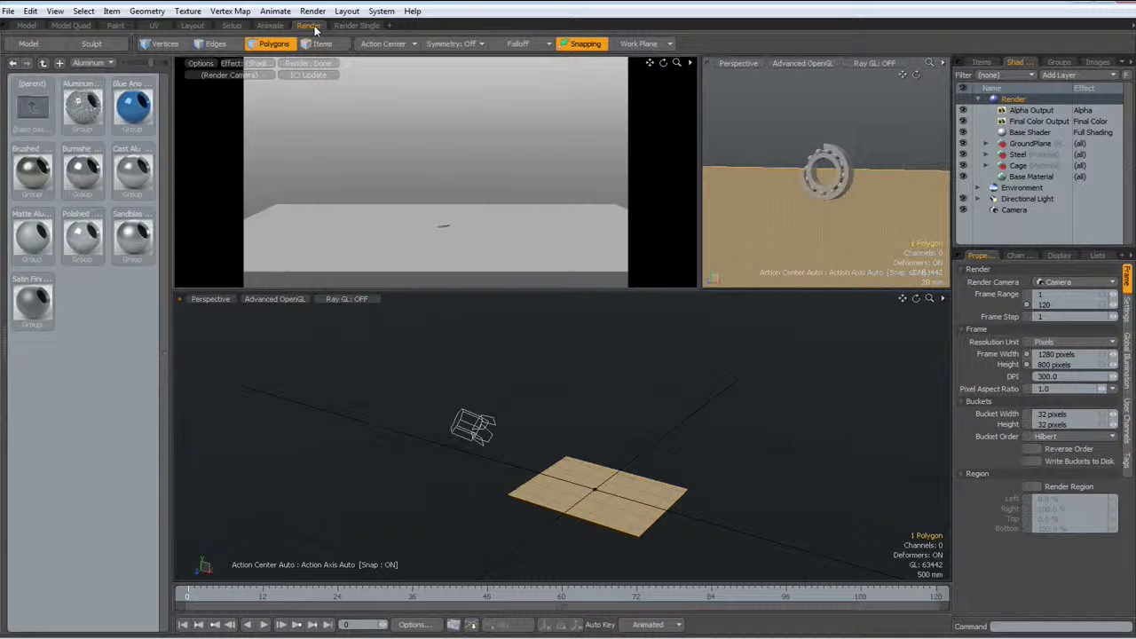
{"action": "left_click_drag", "start_coordinate": [573, 227], "coordinate": [518, 250], "text": "alt"}
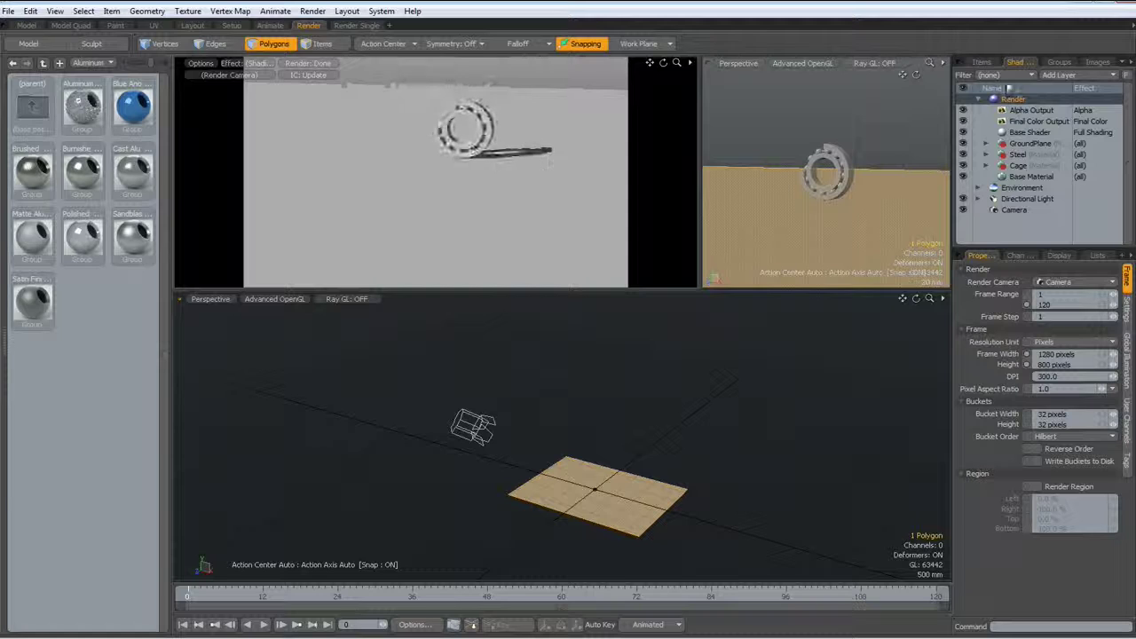
{"action": "left_click", "coordinate": [982, 62]}
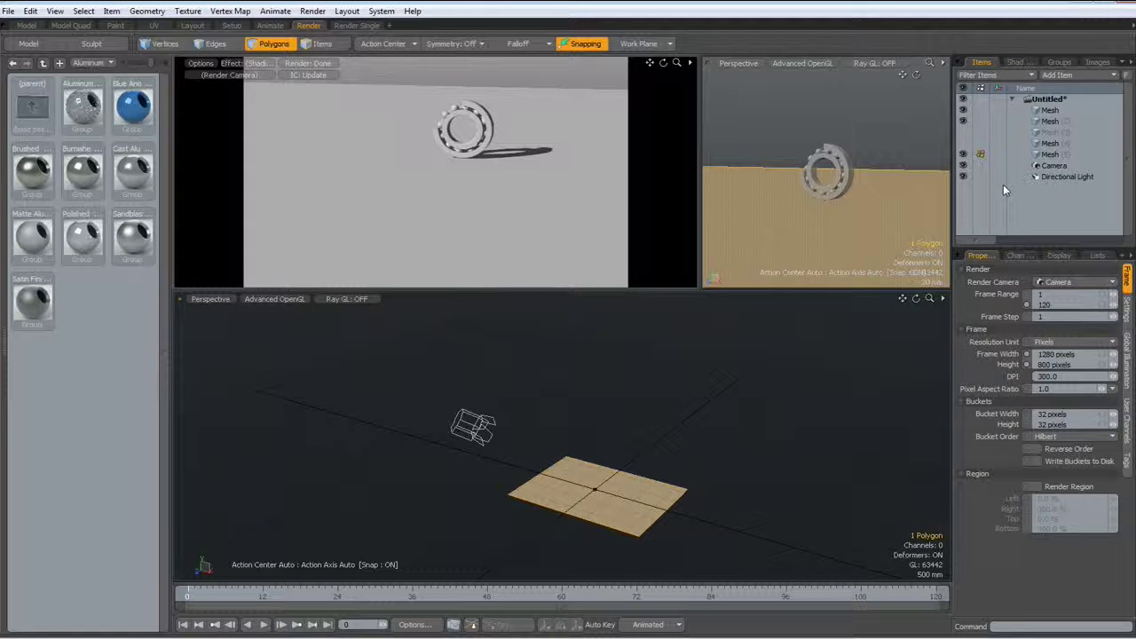
{"action": "left_click", "coordinate": [962, 154]}
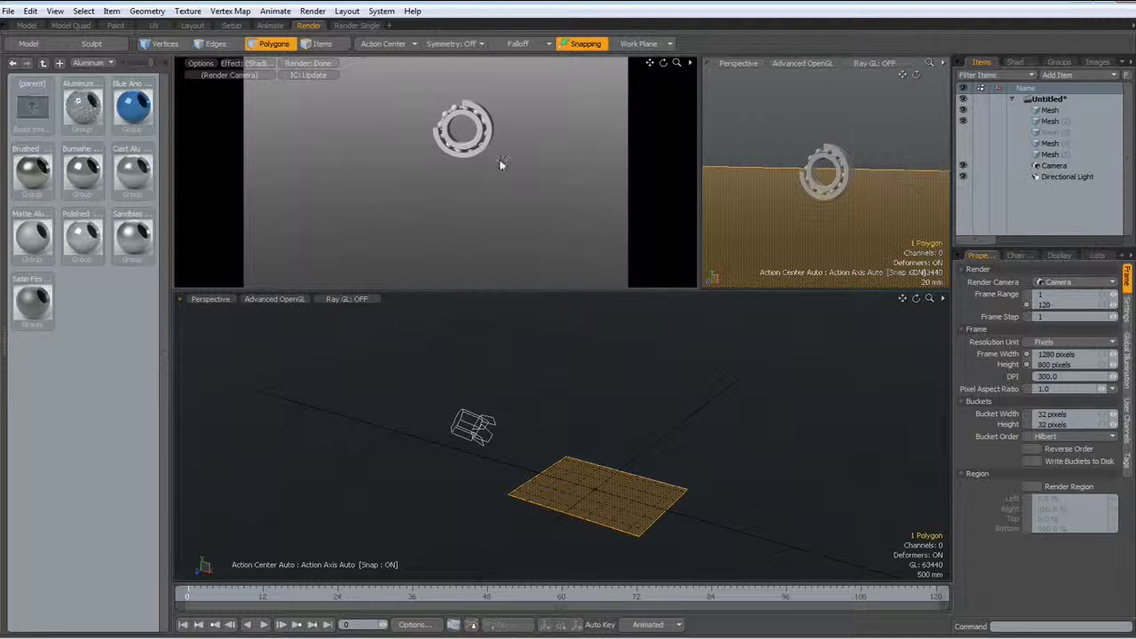
Zoom and orbit the render preview to an angled close-up of the bearing, and show the ground plane mesh again.
{"action": "scroll", "coordinate": [499, 159], "scroll_direction": "up", "scroll_amount": 3}
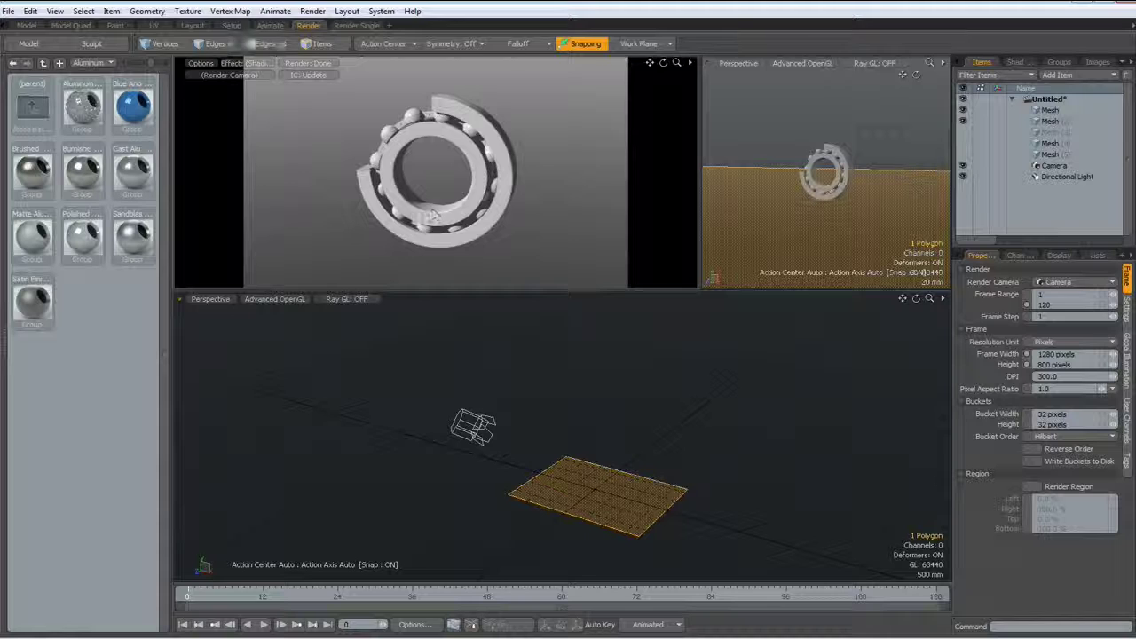
{"action": "mouse_move", "coordinate": [497, 243]}
{"action": "left_mouse_down", "text": "alt"}
{"action": "mouse_move", "coordinate": [737, 199]}
{"action": "mouse_move", "coordinate": [489, 249]}
{"action": "left_mouse_up", "text": "alt"}
{"action": "scroll", "coordinate": [436, 213], "scroll_direction": "up", "scroll_amount": 3}
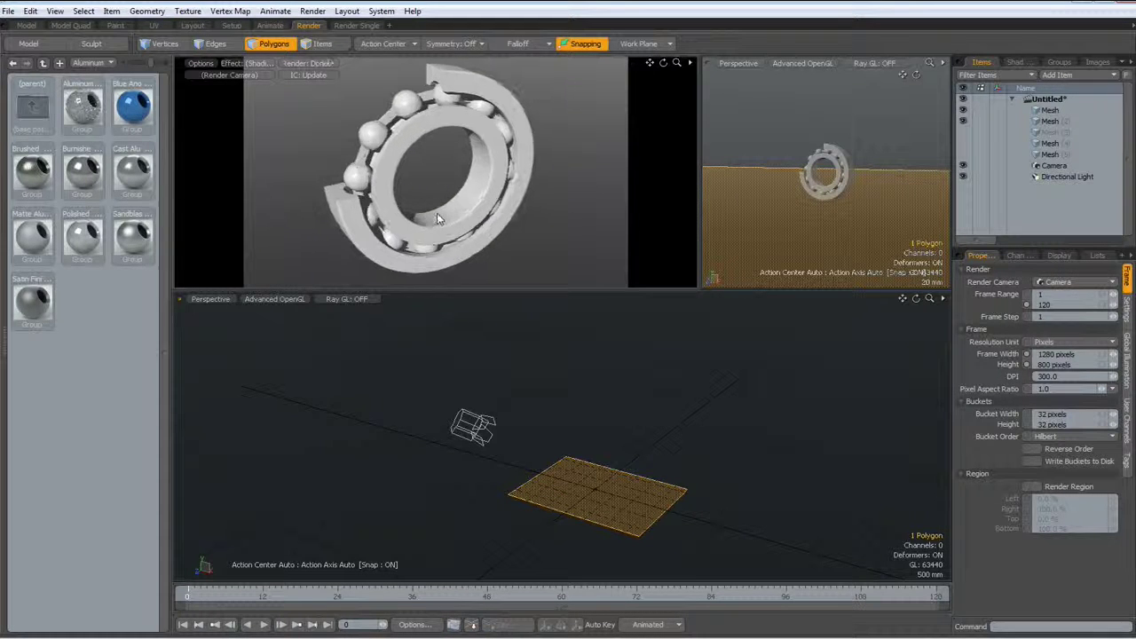
{"action": "left_click_drag", "start_coordinate": [435, 213], "coordinate": [448, 210], "text": "alt+shift"}
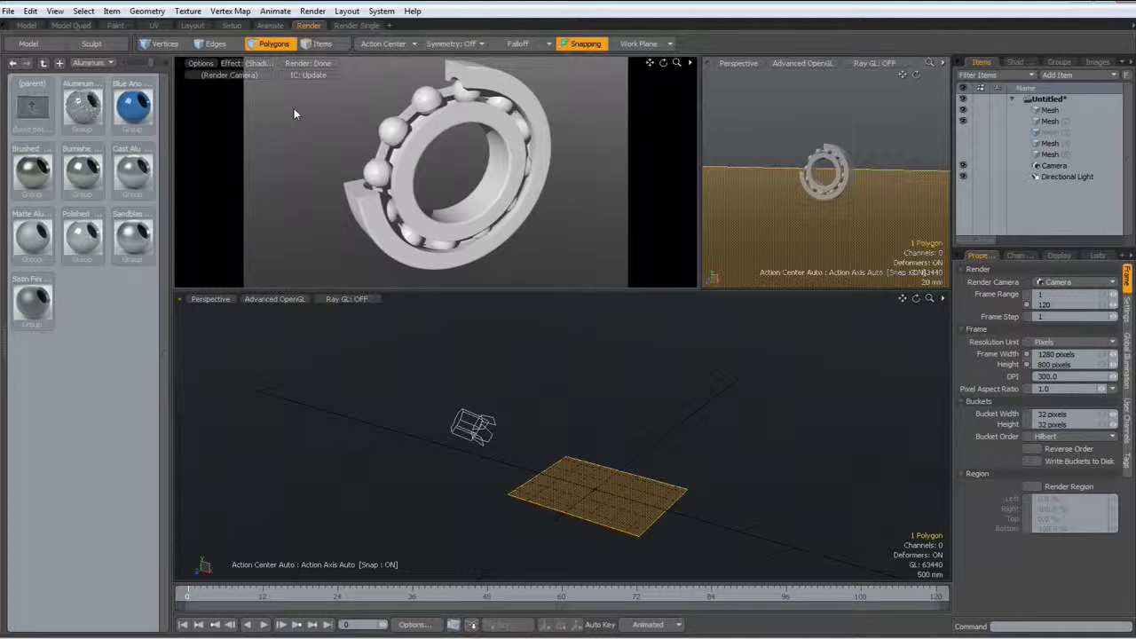
{"action": "left_click", "coordinate": [963, 154]}
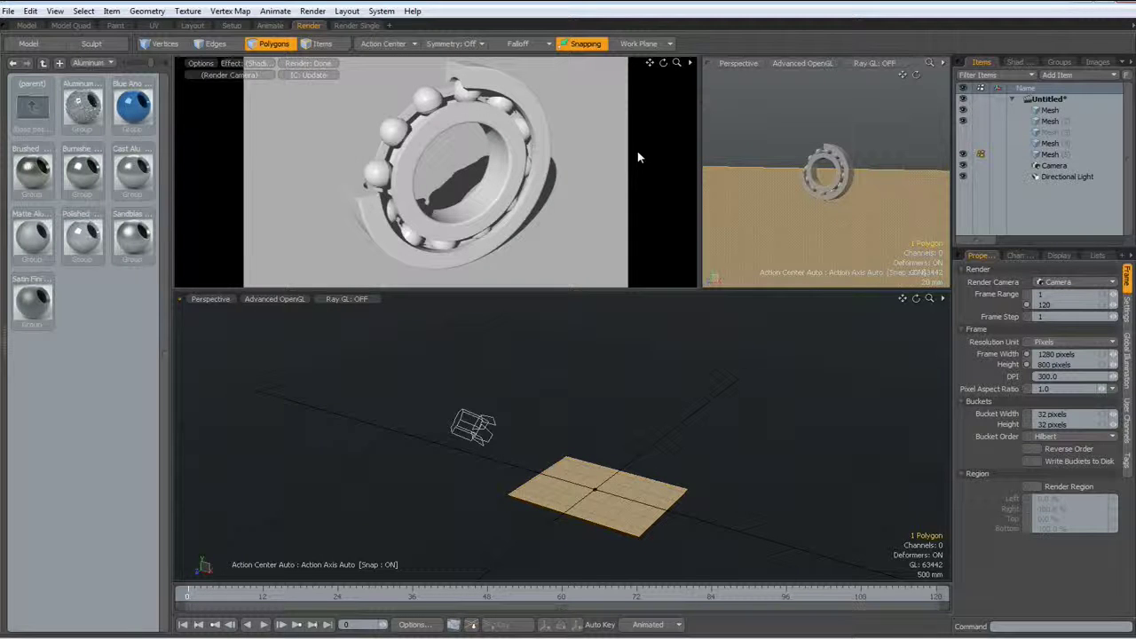
Expand the GroundPlane, Steel and Cage material groups and apply the Blue Anodize aluminum preset to GroundPlane.
{"action": "left_click", "coordinate": [1016, 62]}
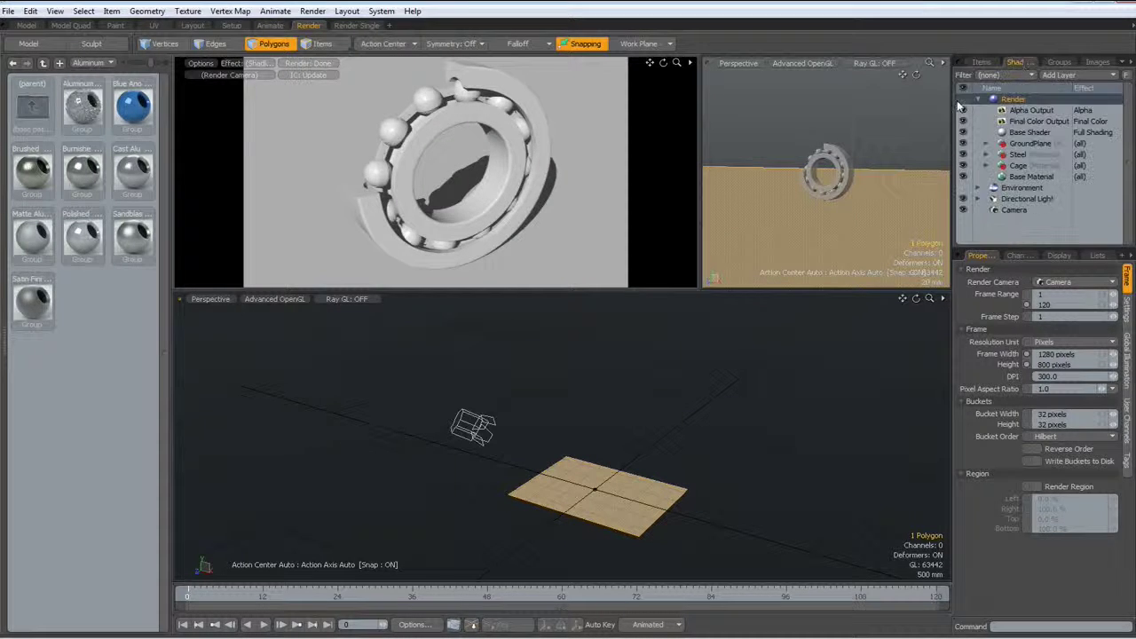
{"action": "left_click", "coordinate": [984, 143]}
{"action": "left_click", "coordinate": [985, 165]}
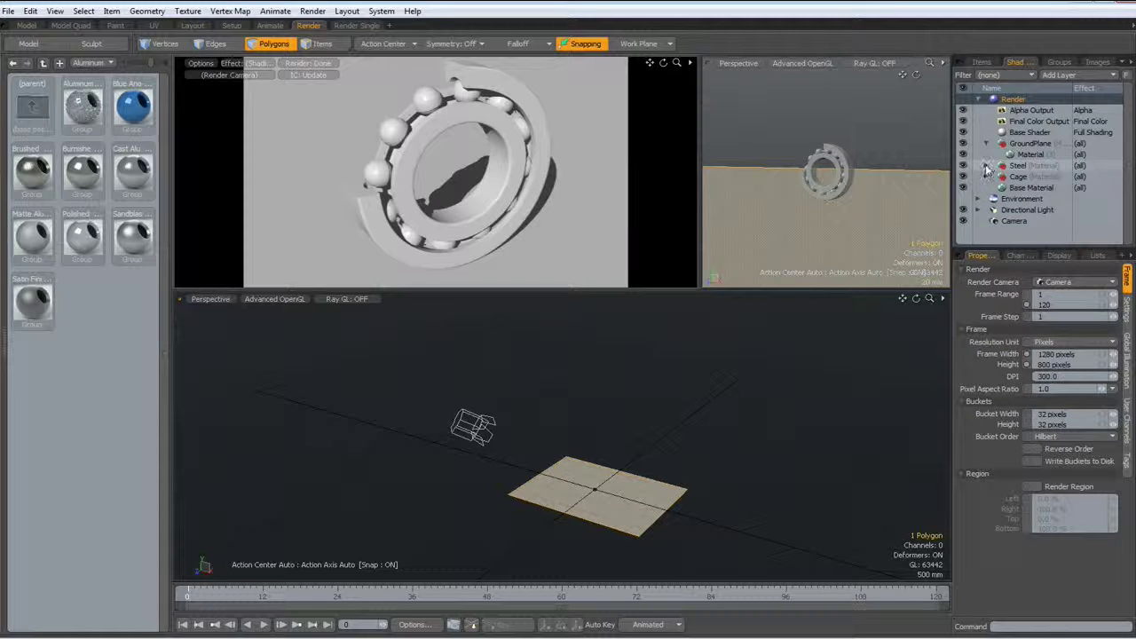
{"action": "left_click", "coordinate": [985, 187]}
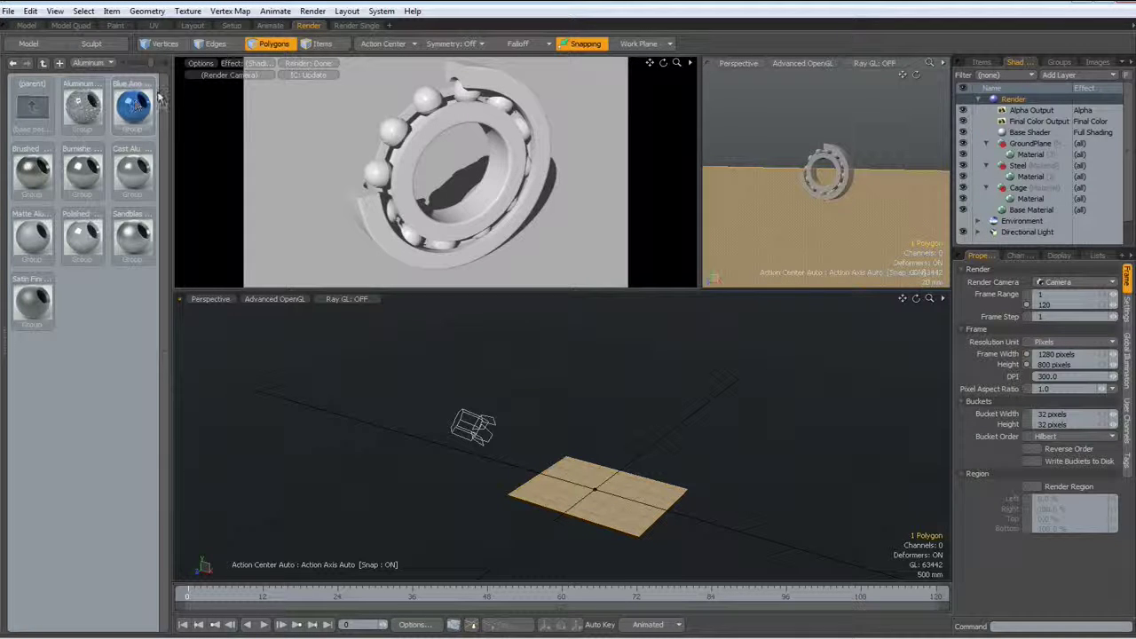
{"action": "left_click_drag", "start_coordinate": [872, 122], "coordinate": [990, 155]}
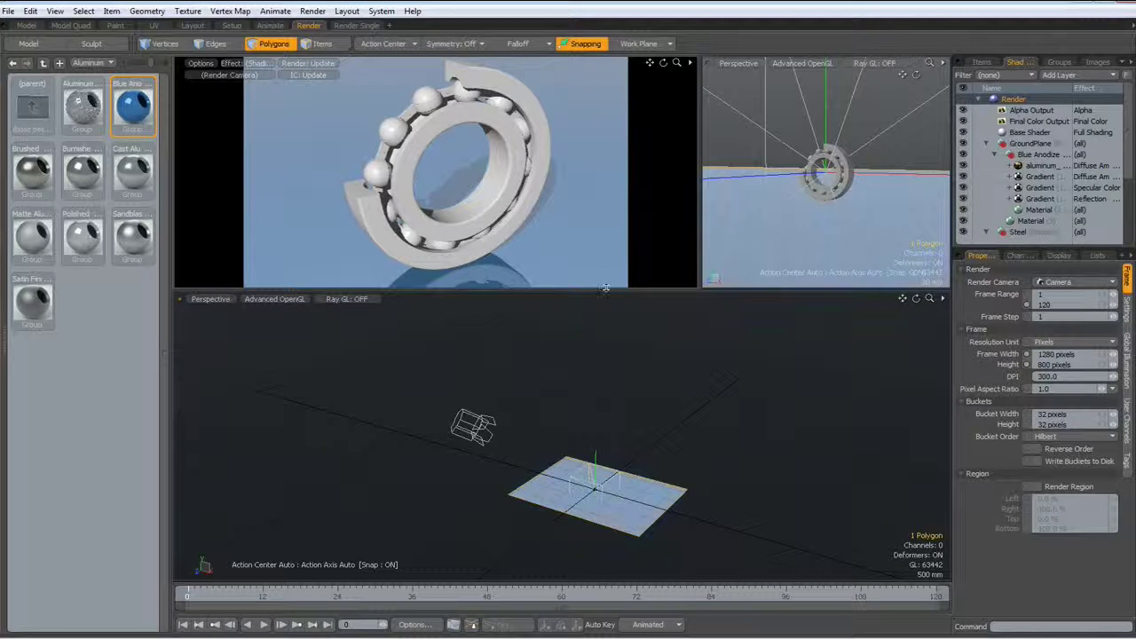
Find the Polished Silver preset among the metal materials and apply it to the Steel material group.
{"action": "double_click", "coordinate": [32, 107]}
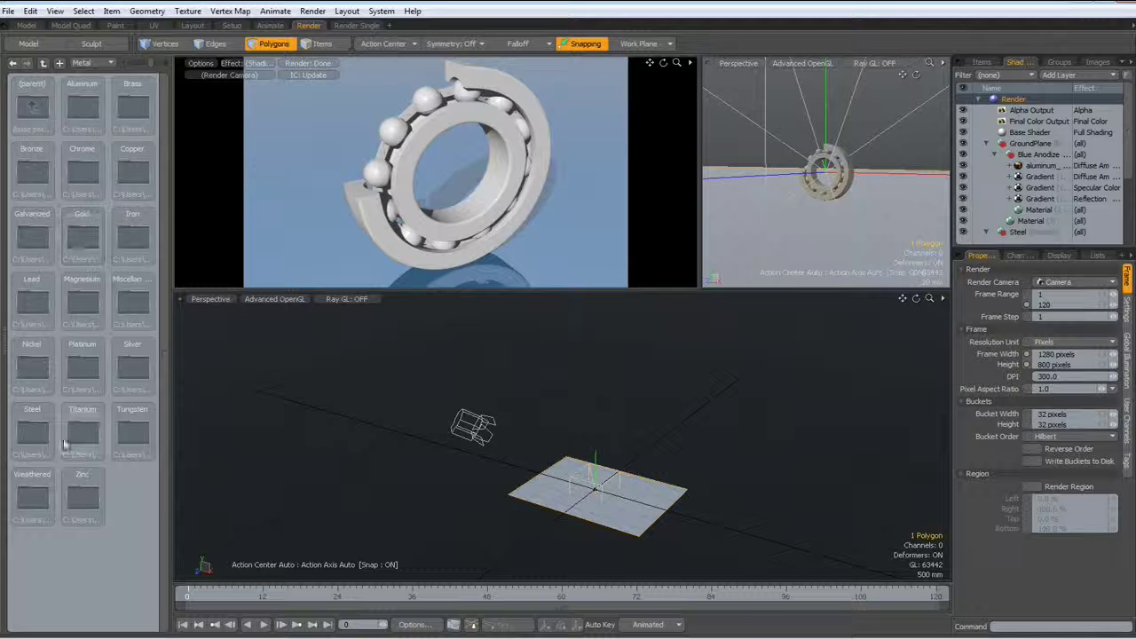
{"action": "left_click", "coordinate": [136, 372]}
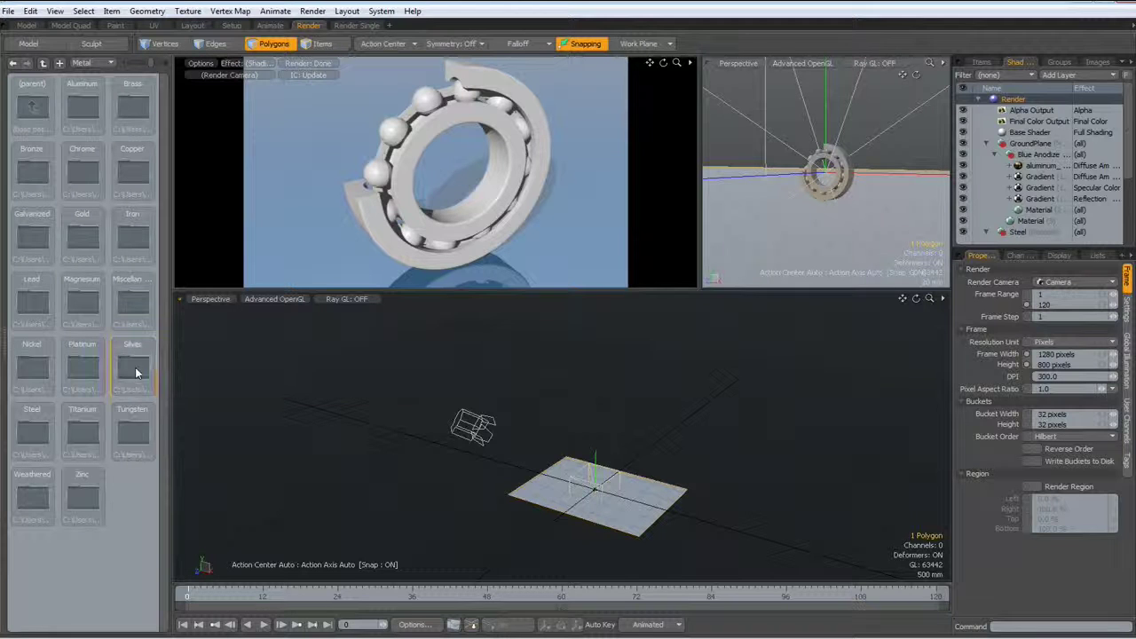
{"action": "double_click", "coordinate": [136, 373]}
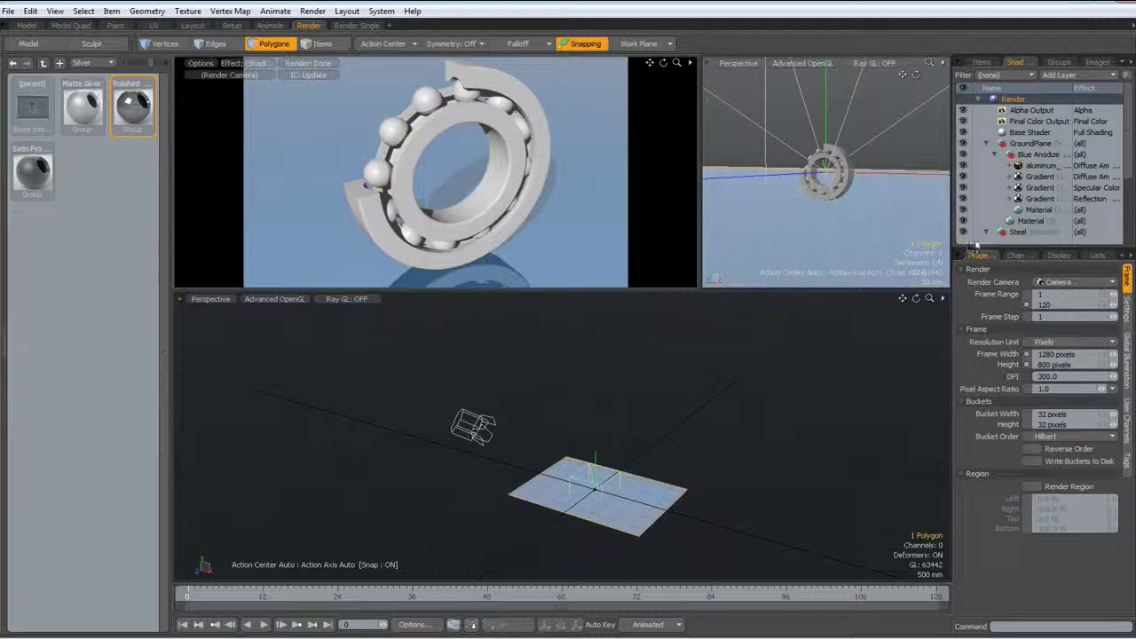
{"action": "scroll", "coordinate": [976, 222], "scroll_direction": "down", "scroll_amount": 3}
{"action": "left_click", "coordinate": [972, 165]}
{"action": "left_click_drag", "start_coordinate": [973, 165], "coordinate": [1004, 162]}
Apply the Polished Bronze preset from the metal materials to the Cage material group and render the current frame.
{"action": "scroll", "coordinate": [1091, 226], "scroll_direction": "down", "scroll_amount": 2}
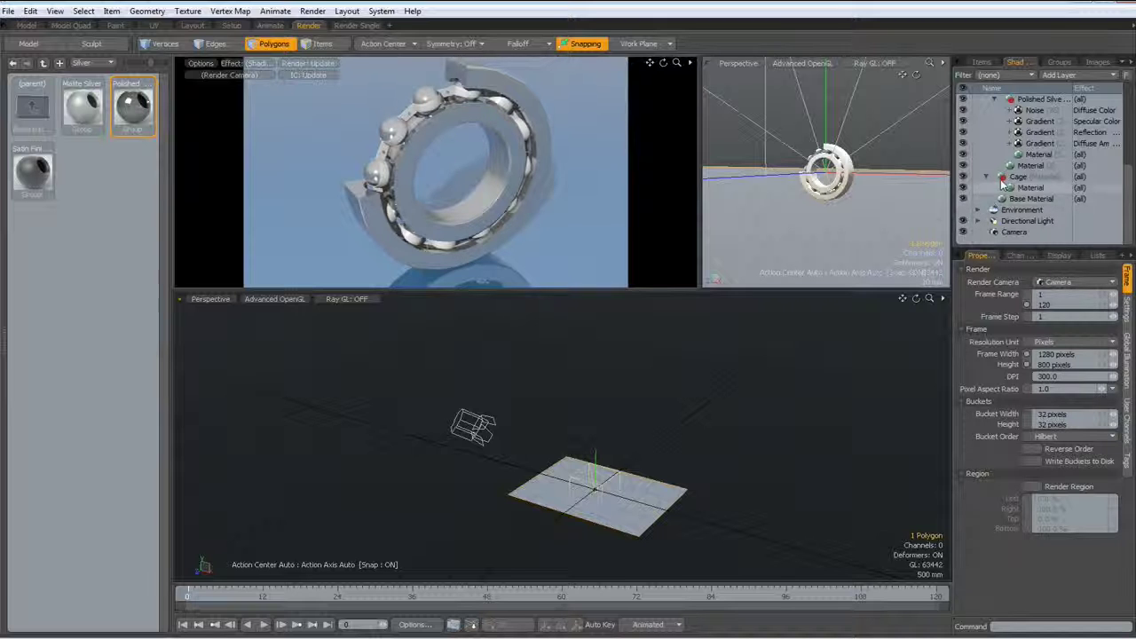
{"action": "double_click", "coordinate": [31, 107]}
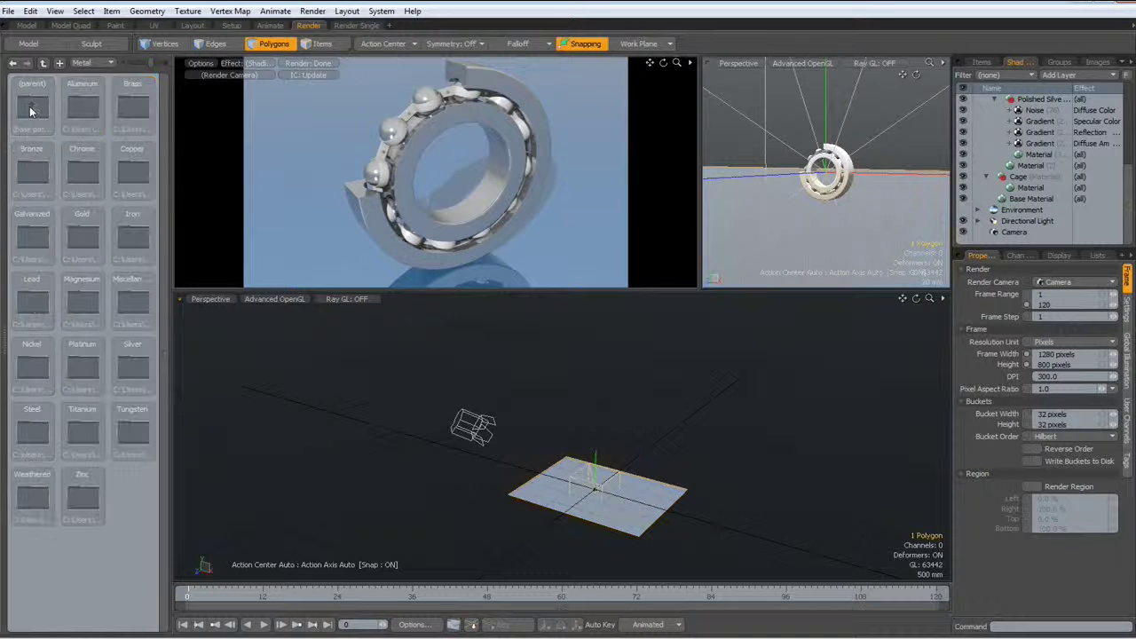
{"action": "double_click", "coordinate": [32, 178]}
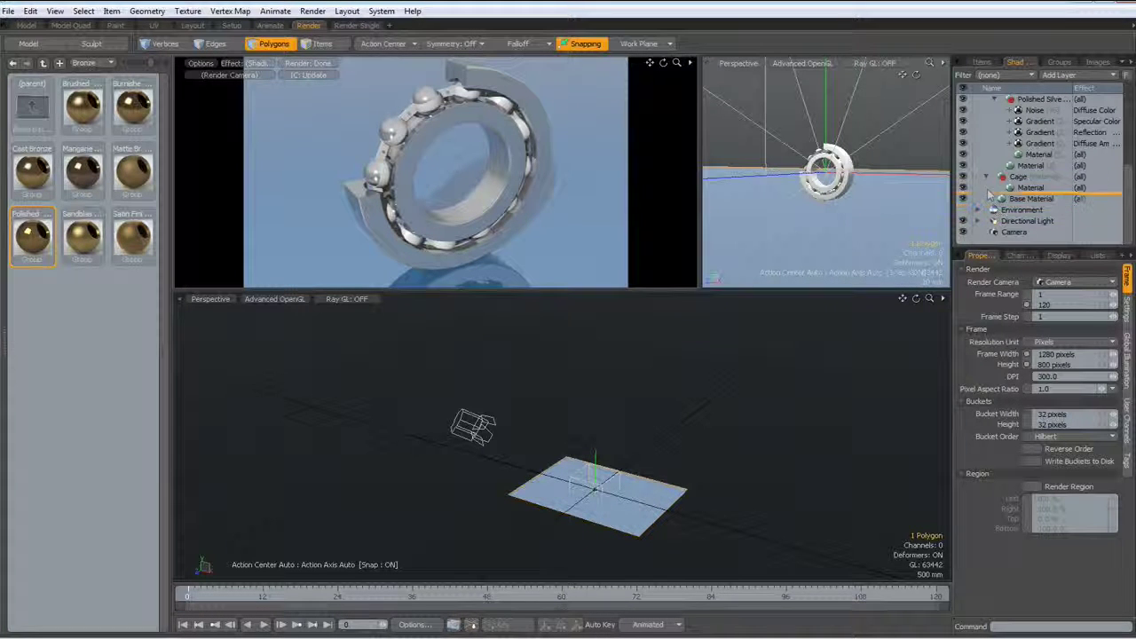
{"action": "left_click_drag", "start_coordinate": [985, 181], "coordinate": [996, 187]}
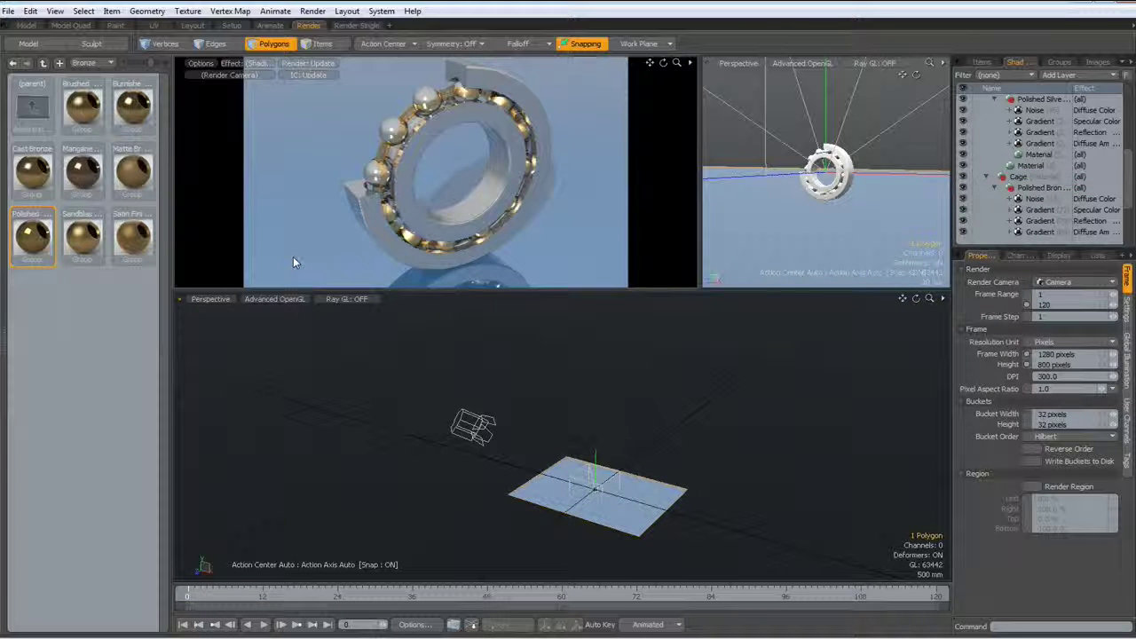
{"action": "key", "text": "F9"}
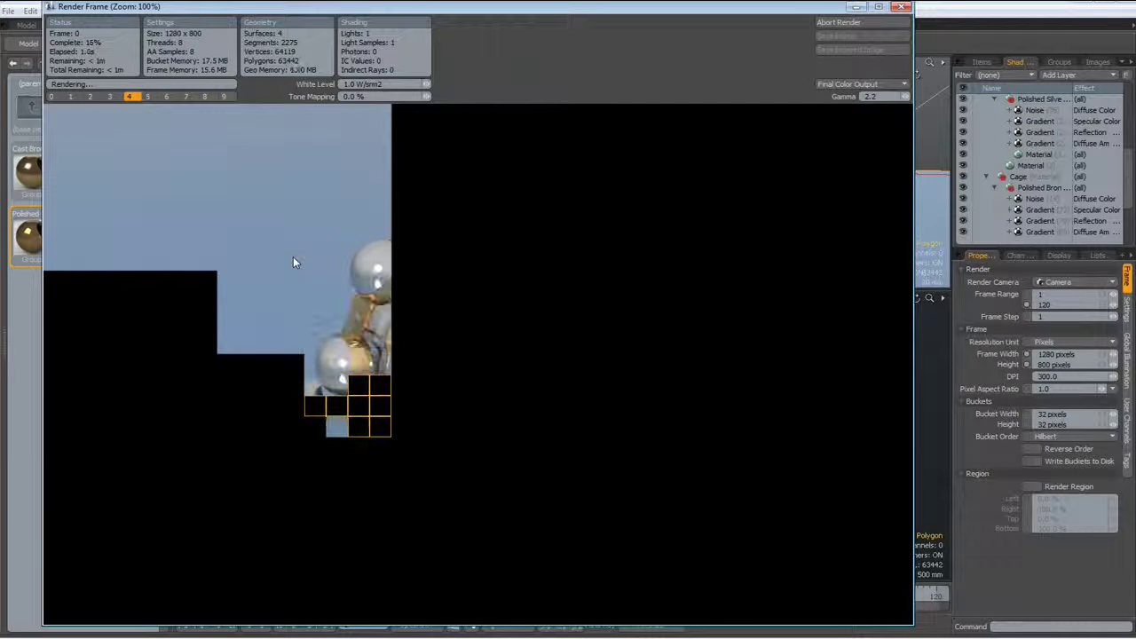